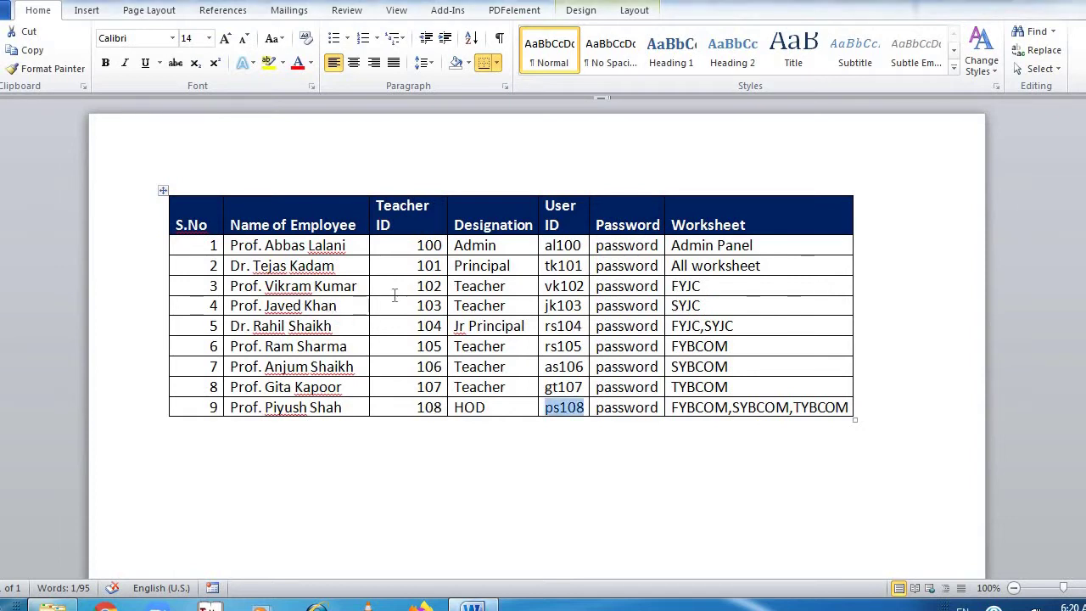
Step through the row 5 and row 6 entries of the staff login table in Word
click(679, 307)
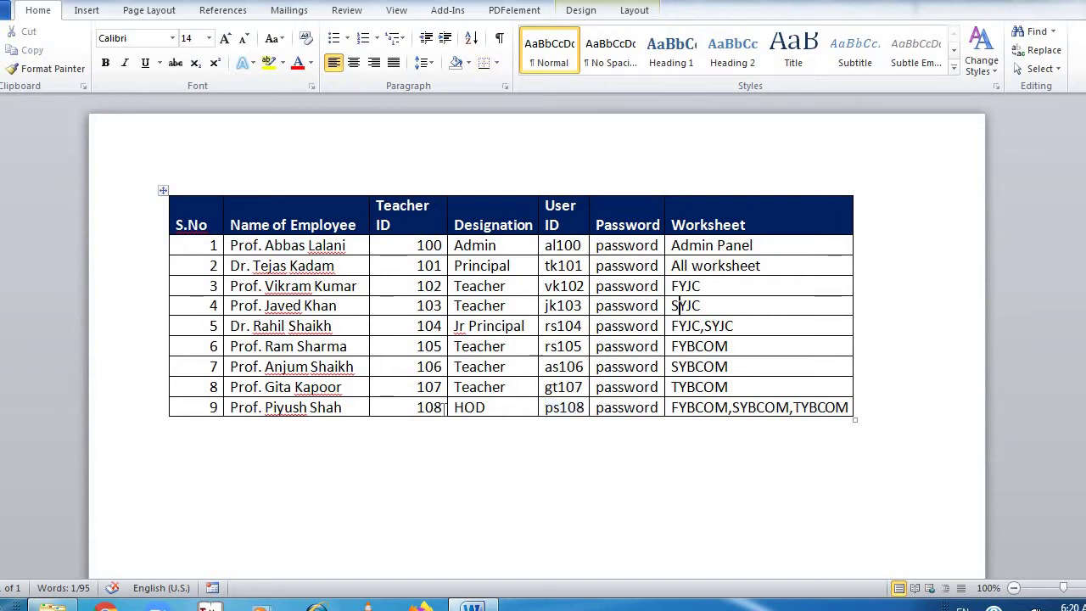
key(Right)
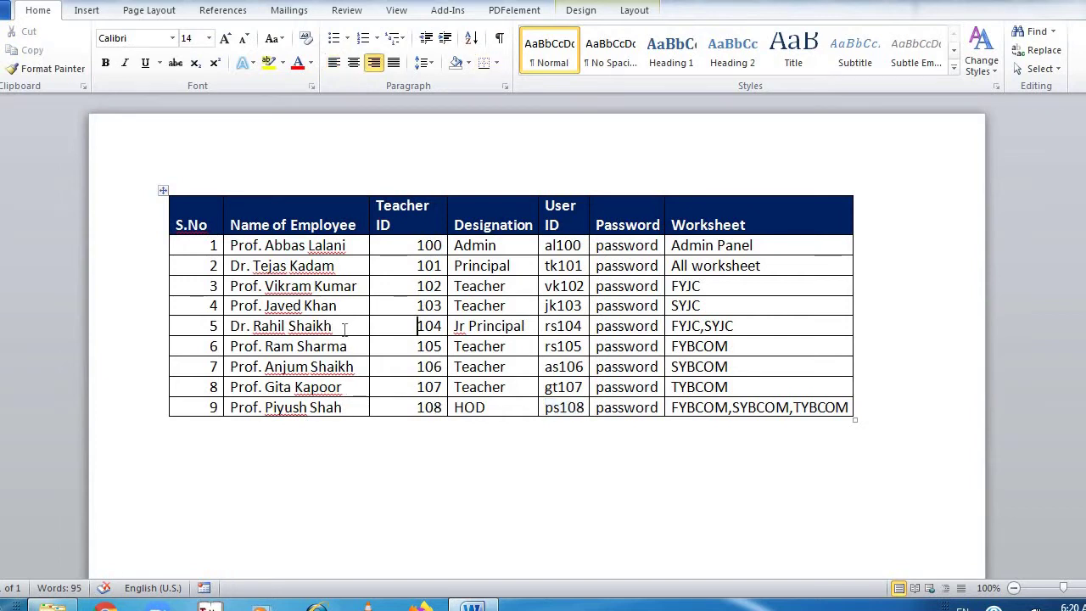
key(Right)
key(Right)
key(Right)
key(Right)
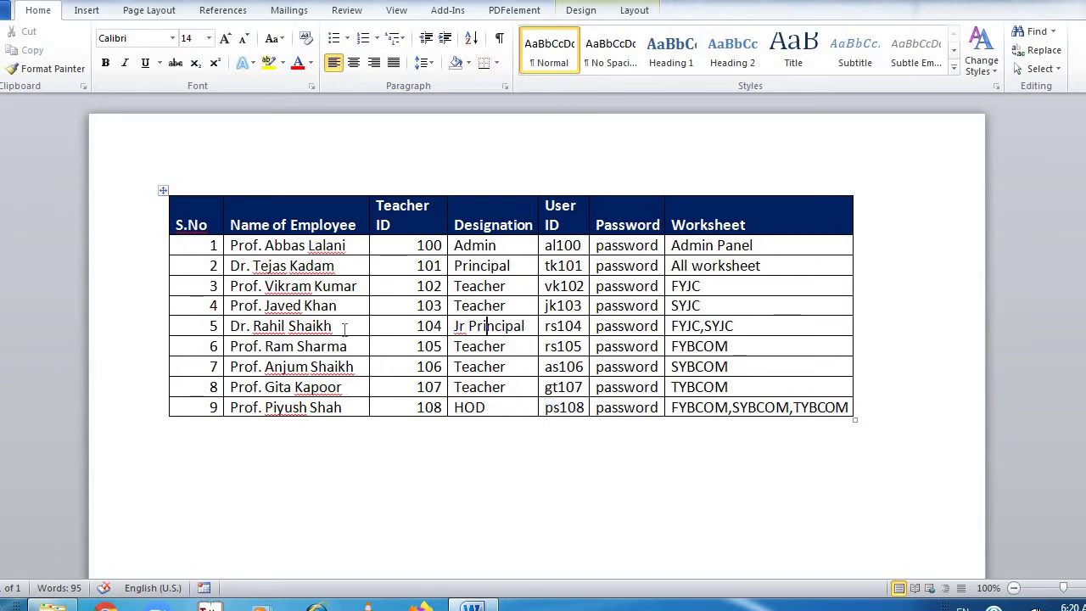
key(Right)
key(Right)
key(Right)
key(Left)
key(Left)
key(Left)
key(Left)
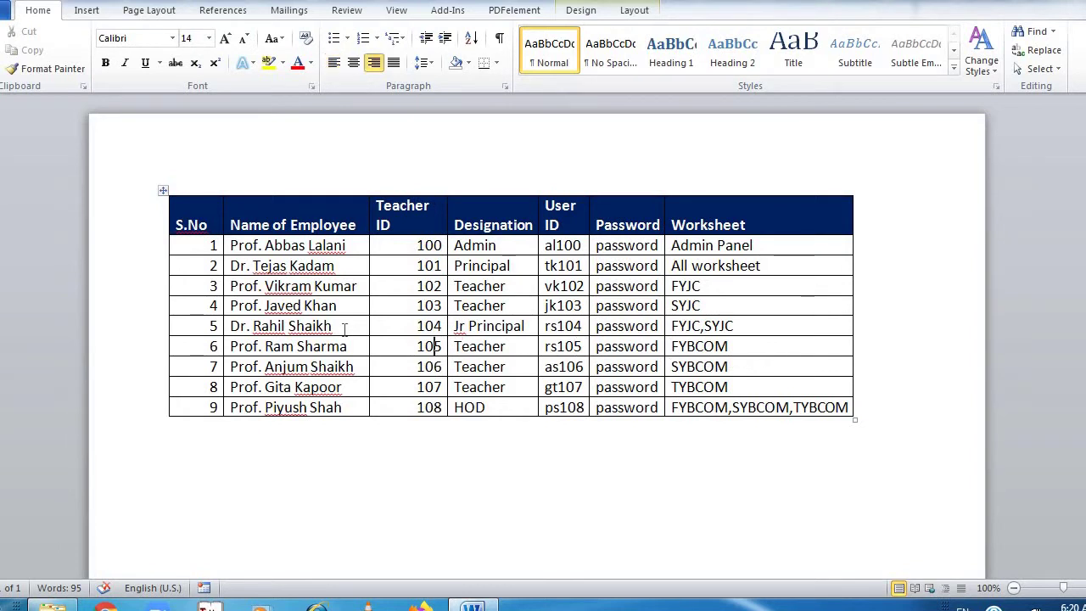
key(Left)
key(Left)
key(Left)
key(Right)
key(Right)
key(Right)
key(Right)
key(Right)
key(Right)
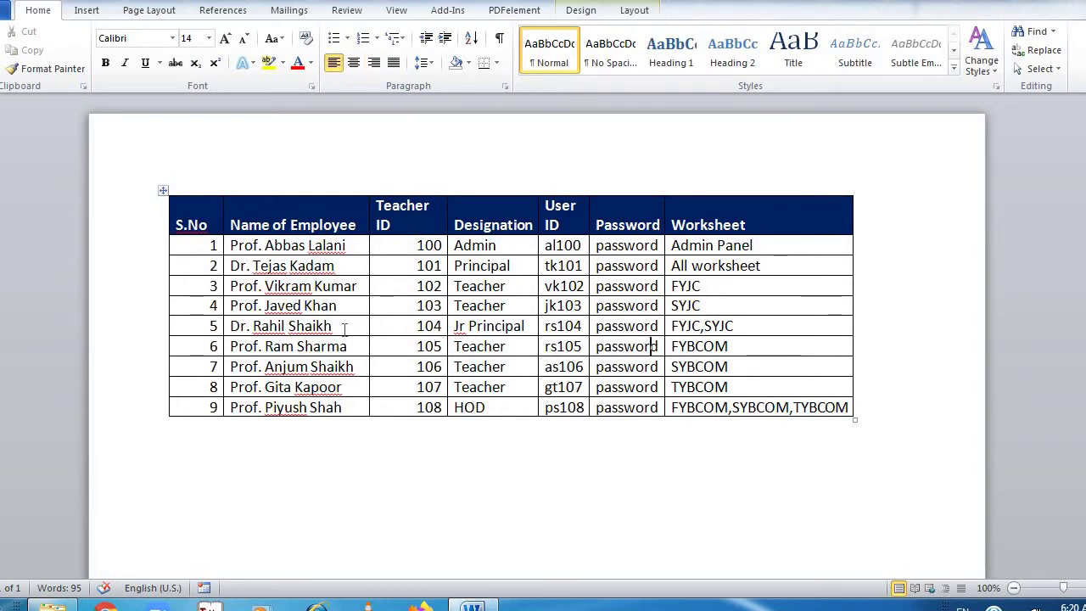
key(Right)
key(Right)
Point out the row 8 and row 9 employee names and row 9's worksheet list
click(343, 387)
click(351, 406)
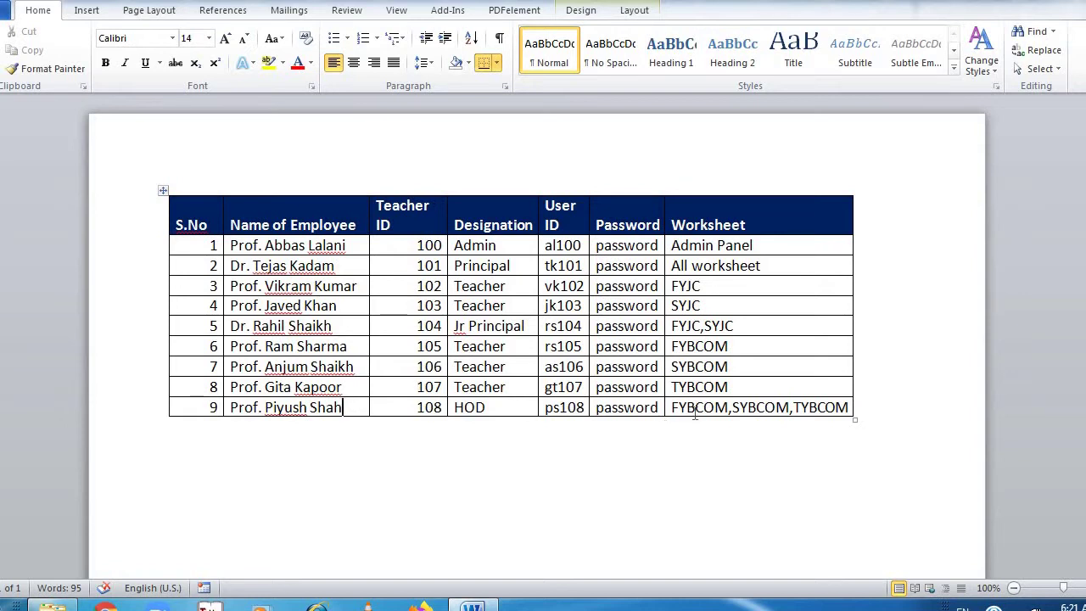
click(733, 408)
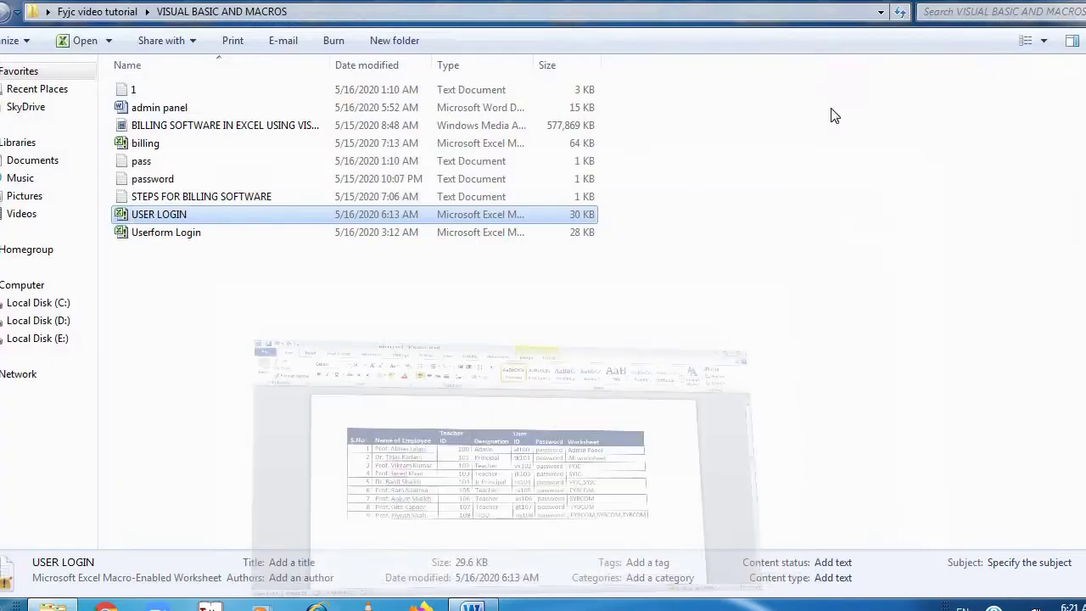
Open USER LOGIN, copy the admin's user ID from Word, then clear and close the login form
double_click(154, 213)
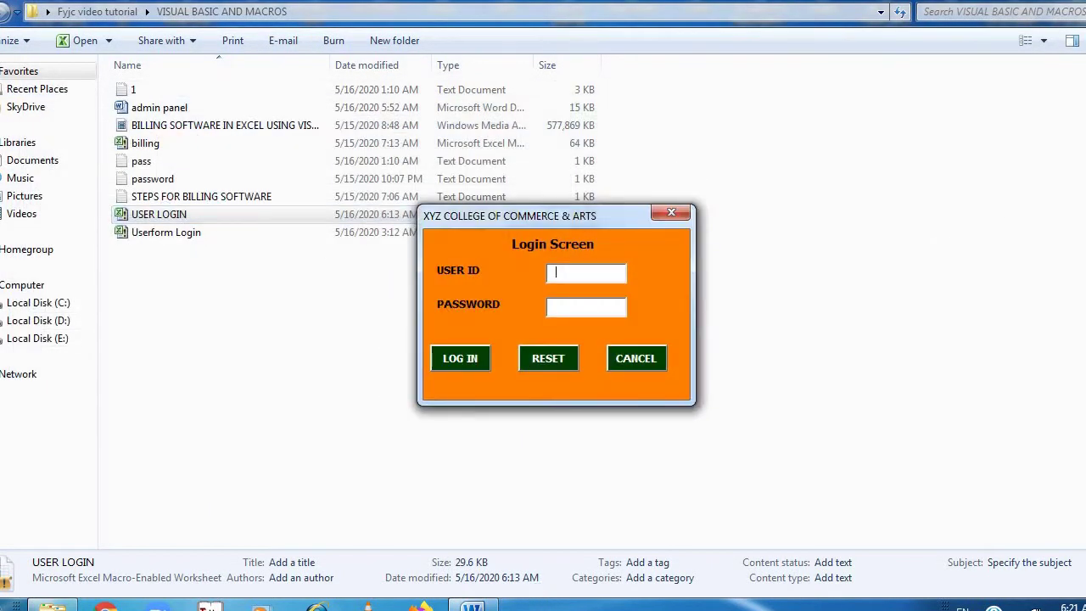
click(472, 605)
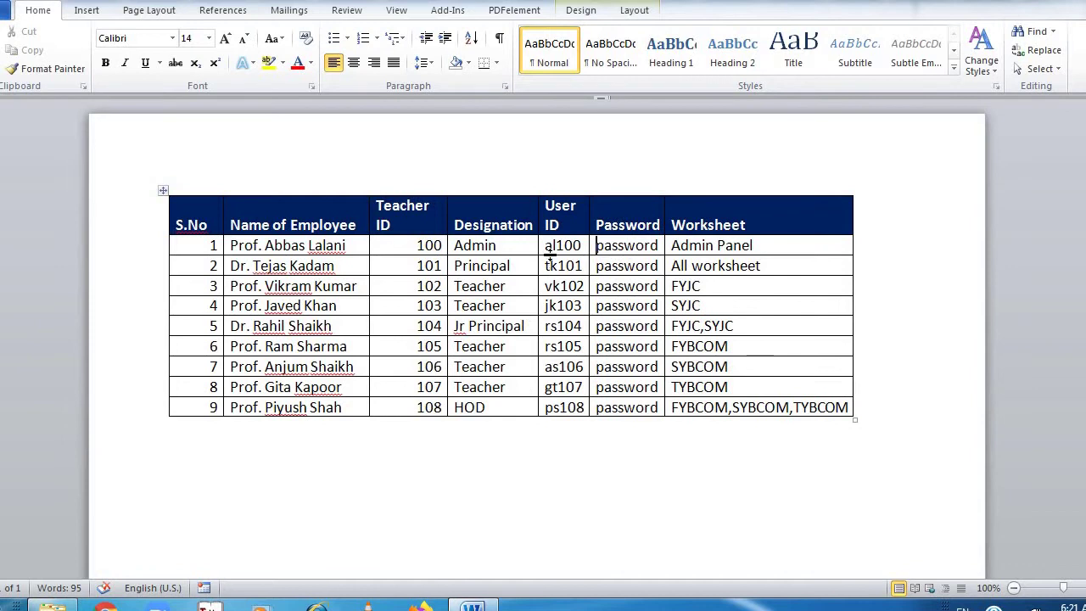
double_click(550, 245)
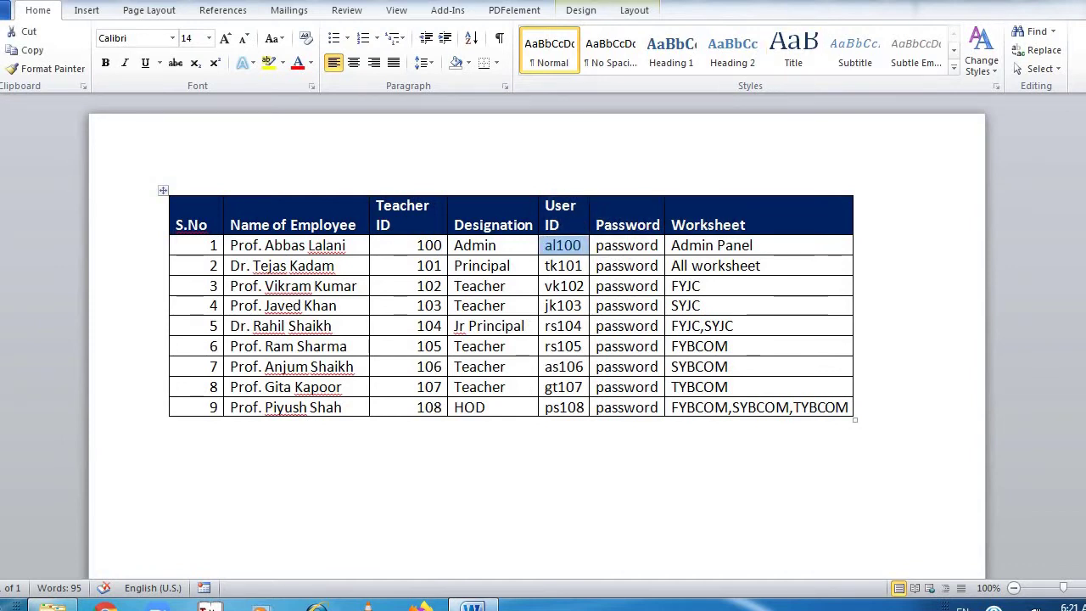
key(super+Down)
text(al100)
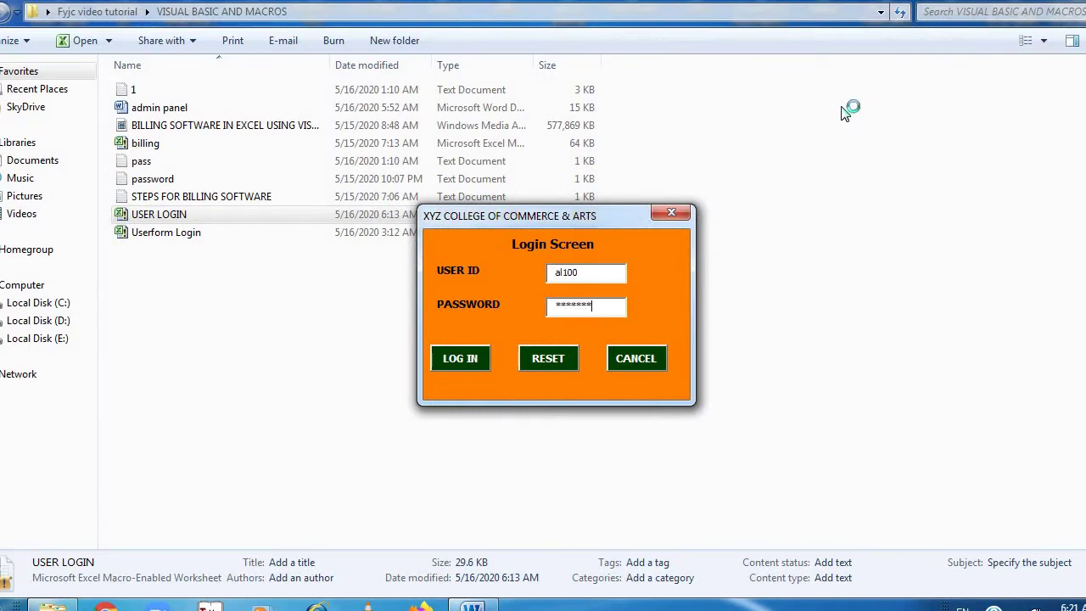
text(*)
click(541, 358)
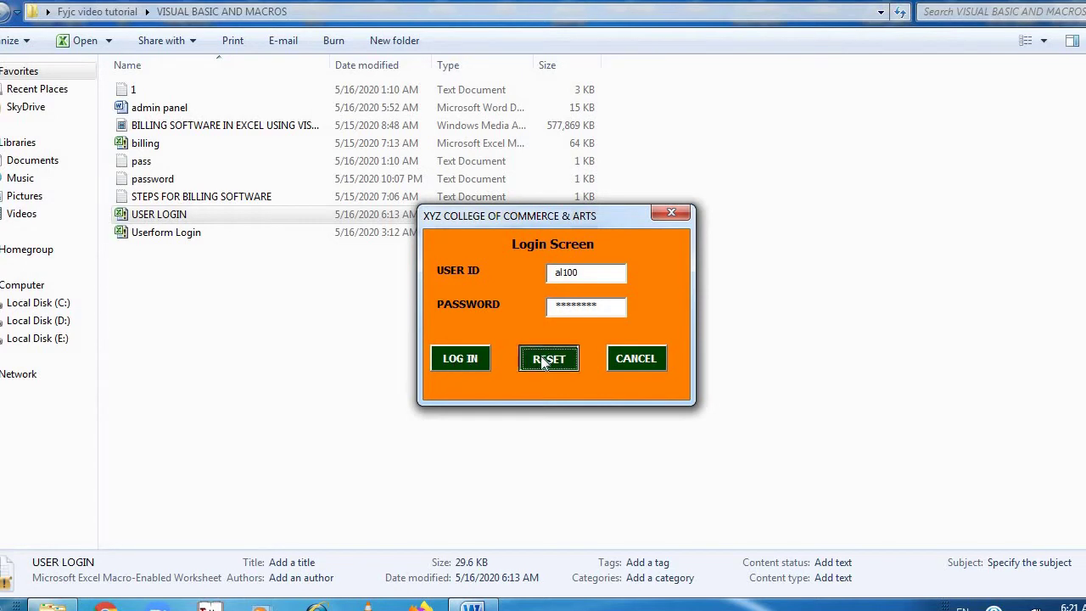
click(628, 360)
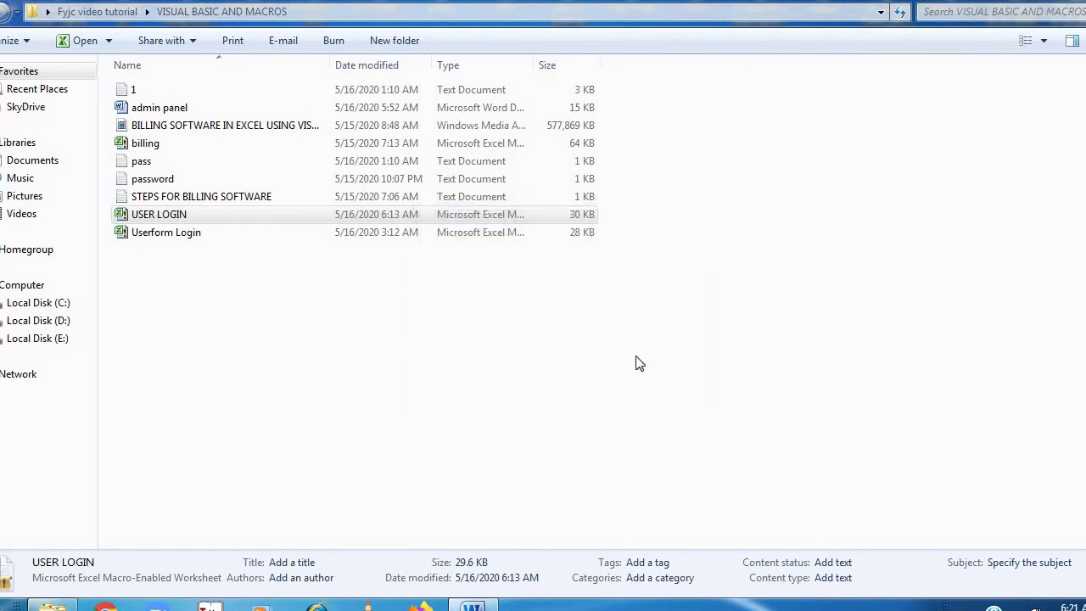
Reopen USER LOGIN, enter the admin's user ID, log in and dismiss the welcome message
double_click(195, 218)
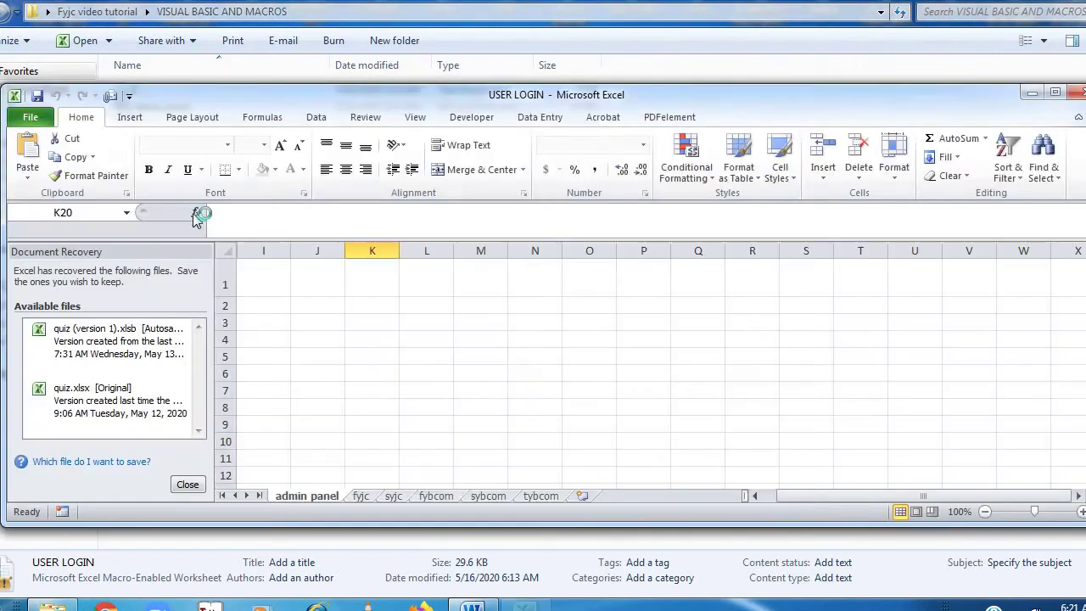
text(al100)
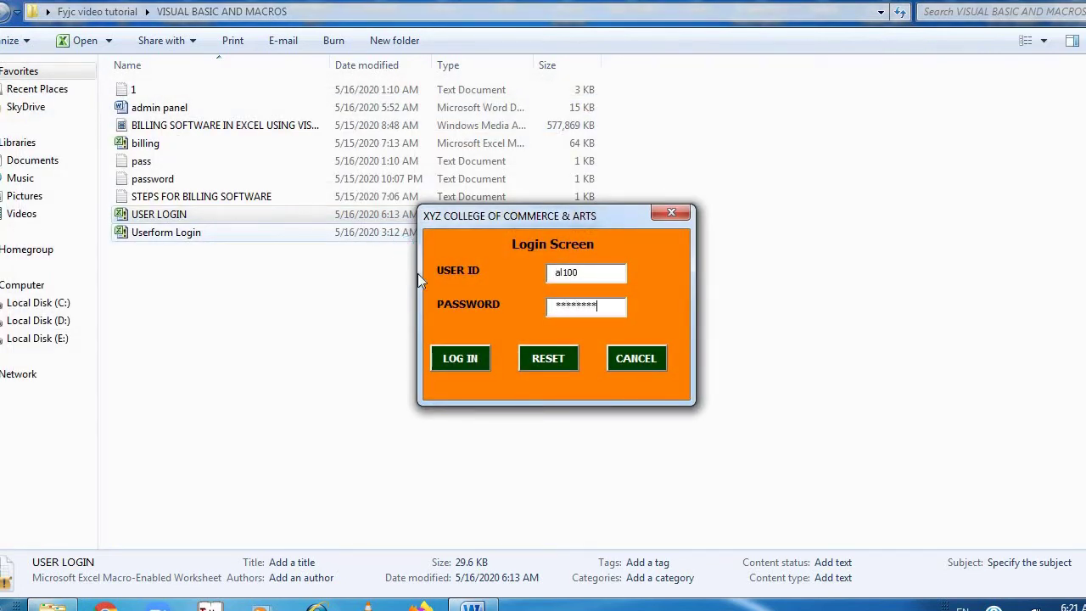
click(464, 359)
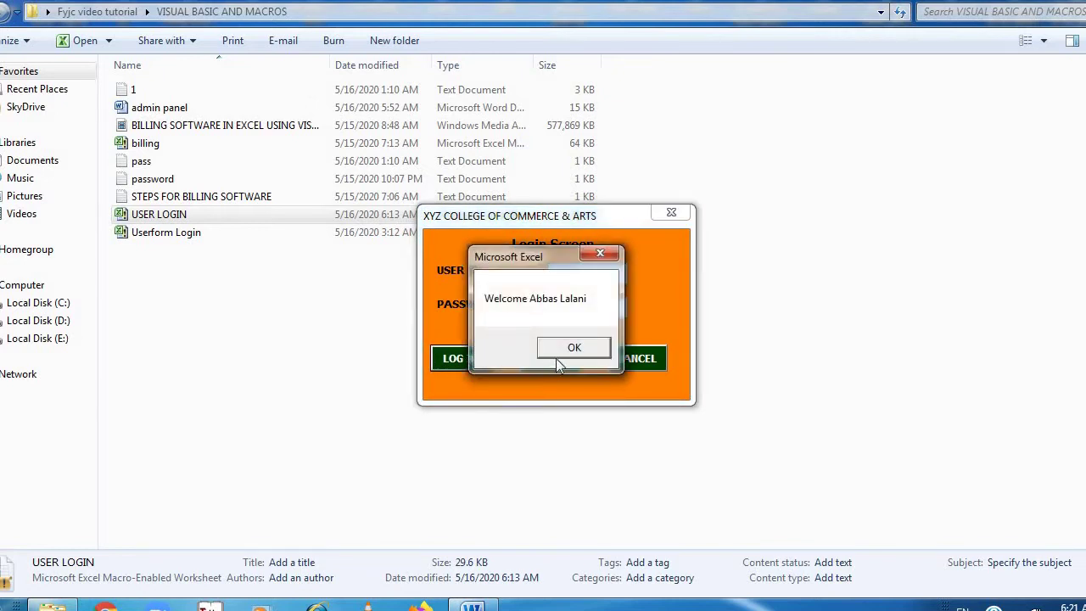
click(567, 348)
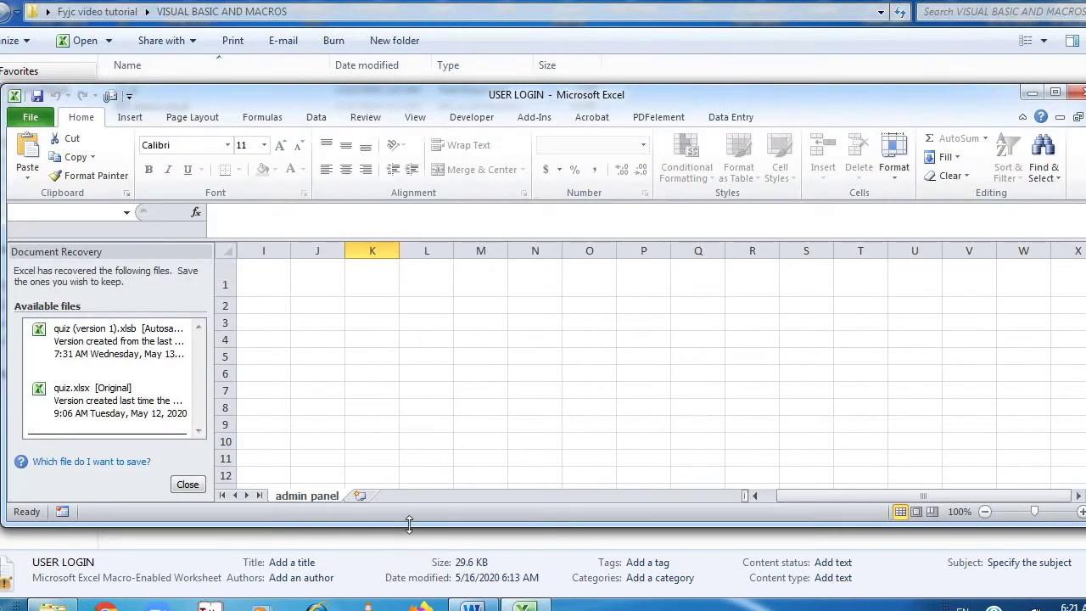
Enlarge the workbook window and close Document Recovery, keeping the recovered files
drag(409, 524, 409, 594)
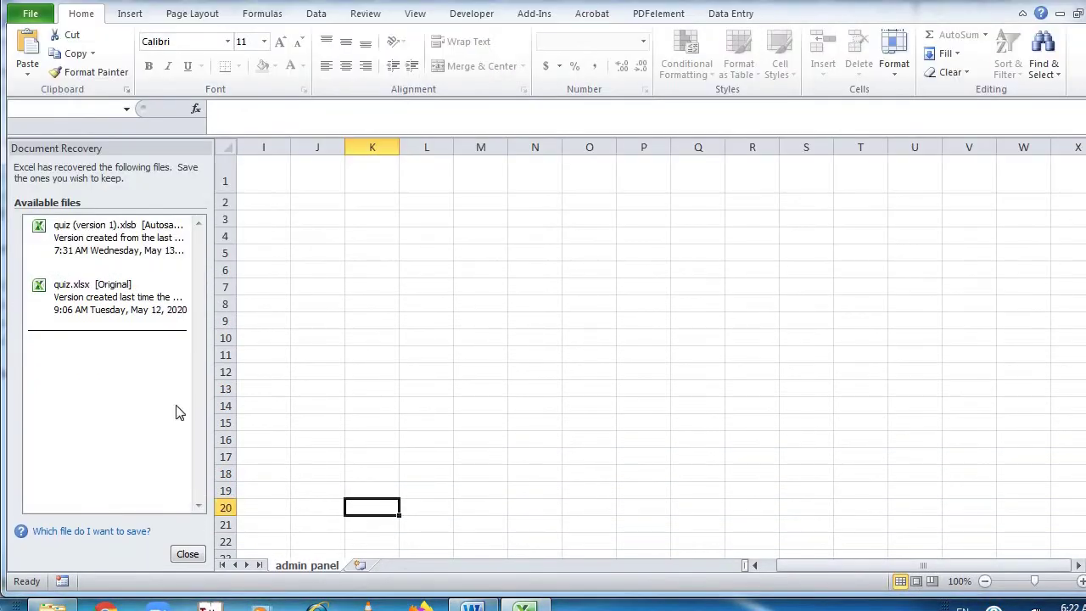
click(187, 554)
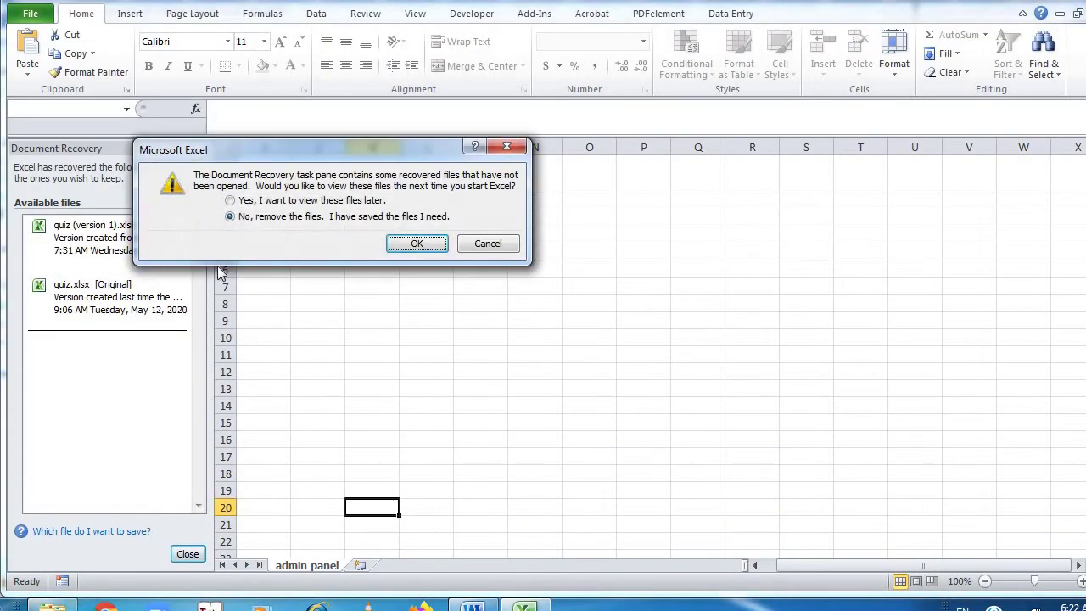
click(243, 202)
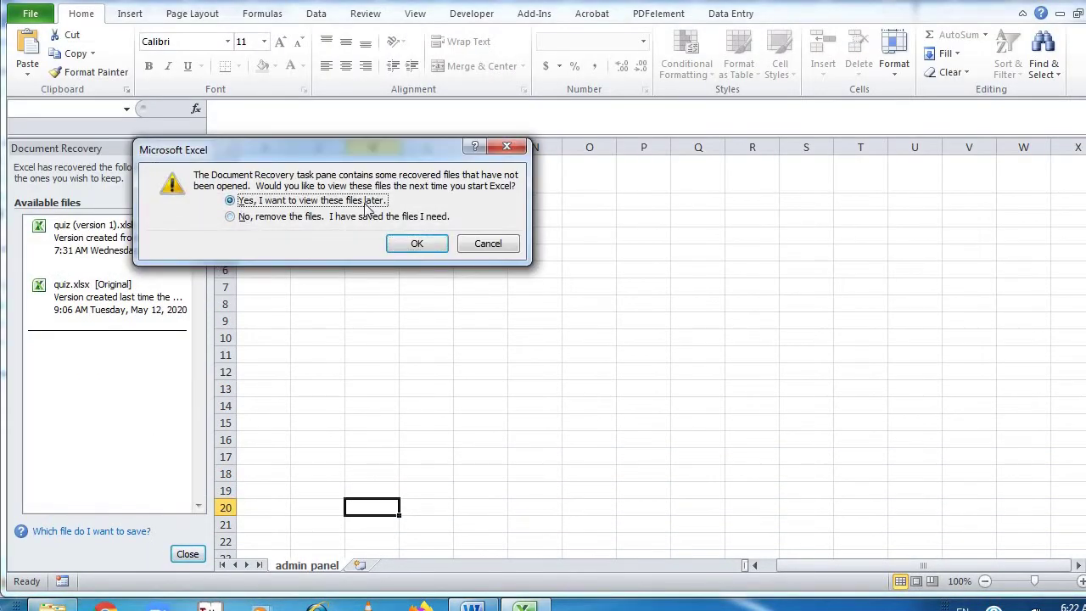
click(414, 243)
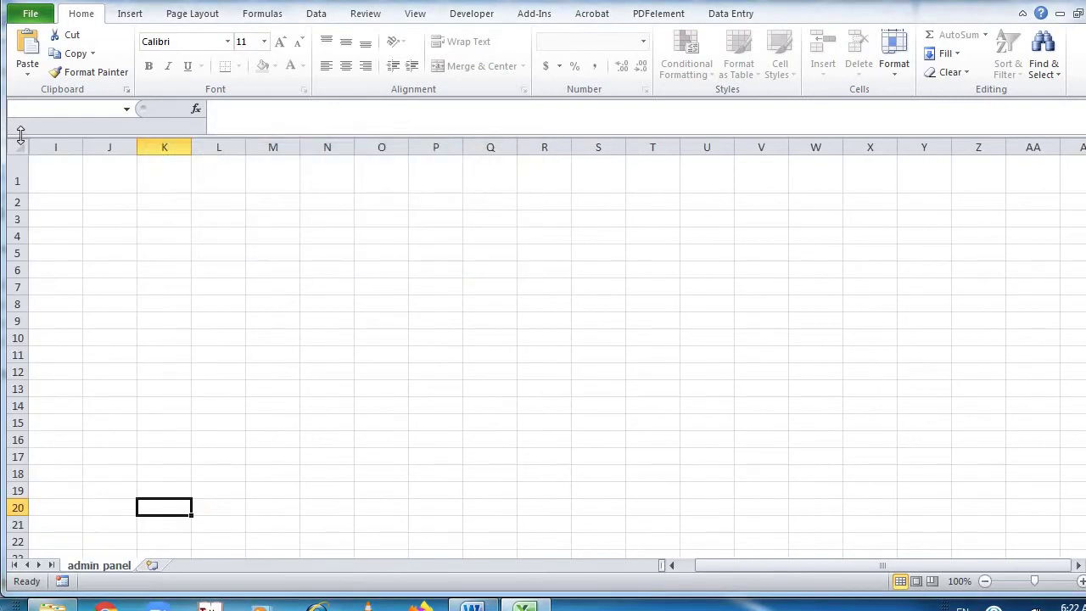
Try editing columns on the protected sheet and dismiss the protected-sheet warning
click(20, 142)
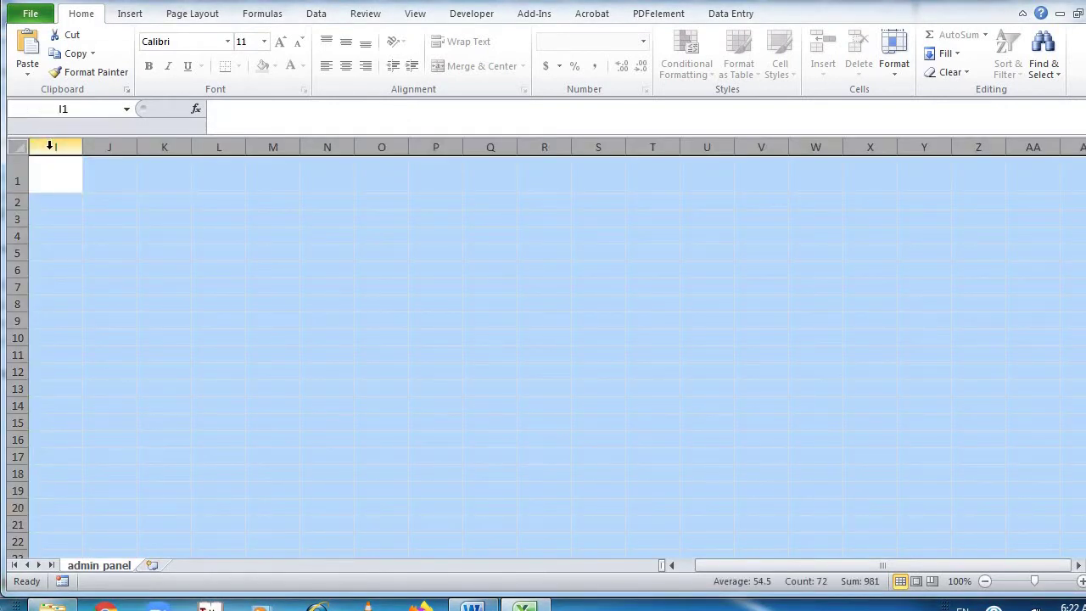
right_click(52, 151)
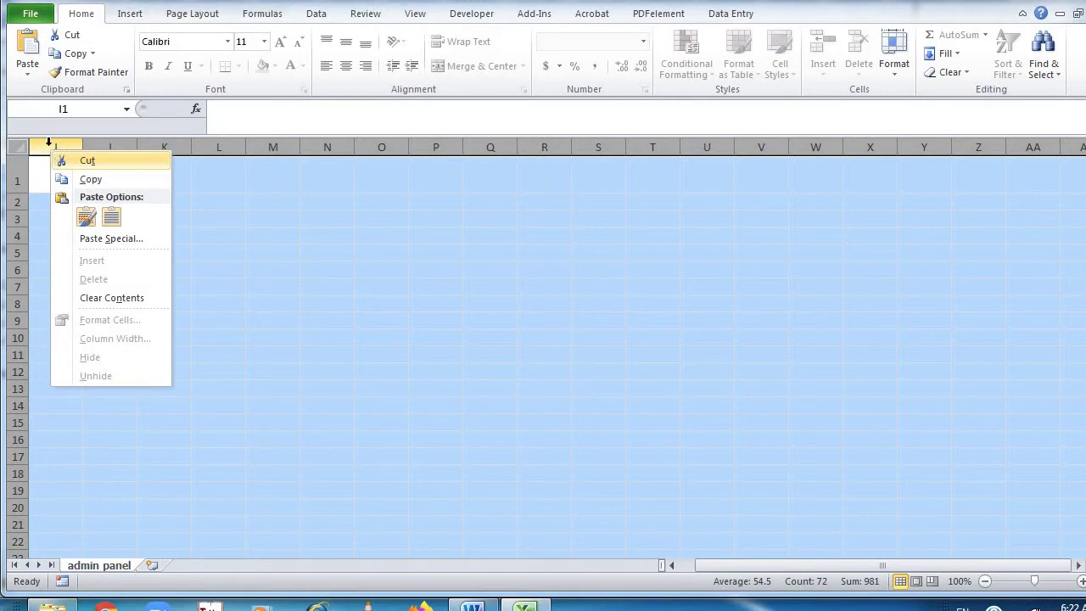
click(50, 144)
click(49, 144)
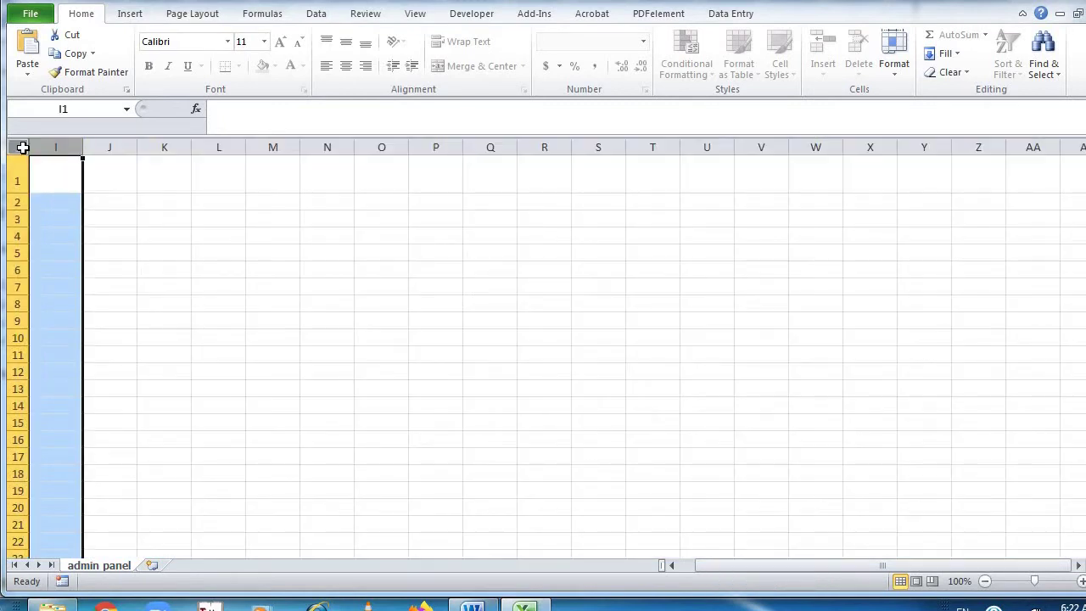
click(20, 146)
right_click(49, 150)
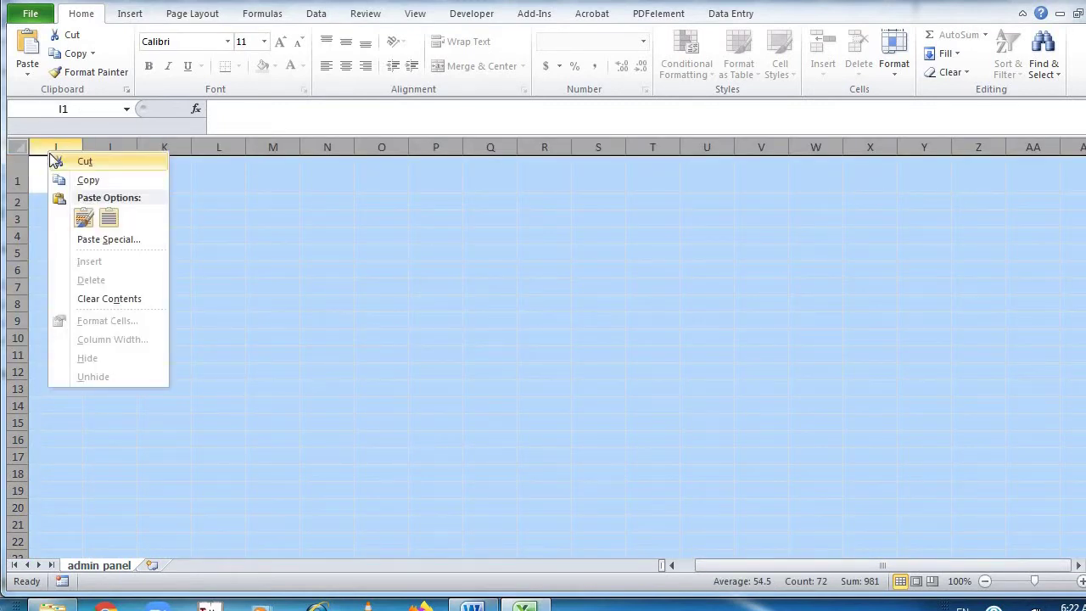
click(53, 160)
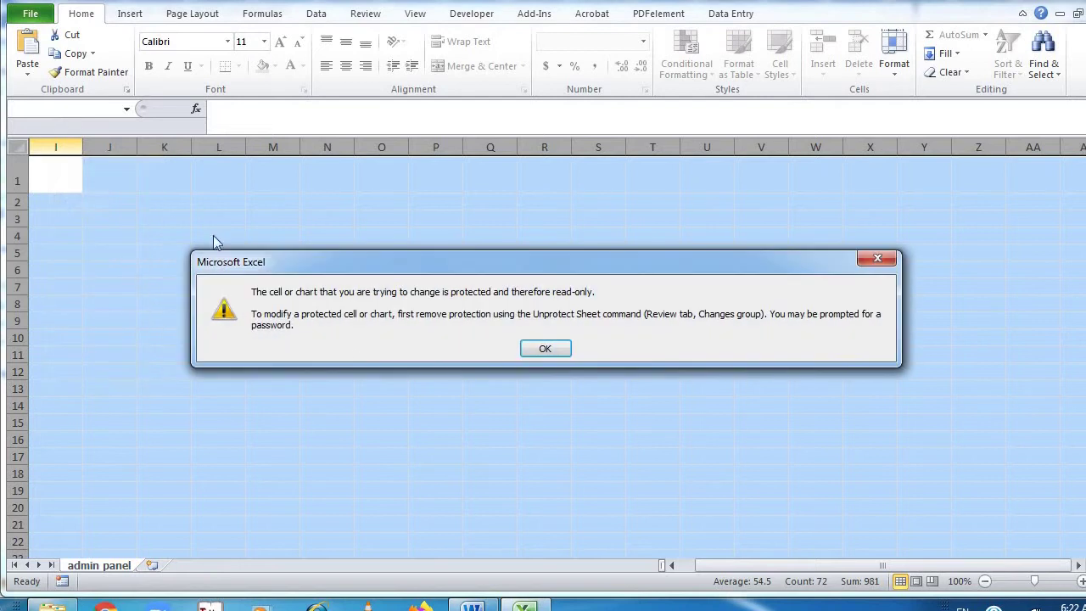
click(879, 258)
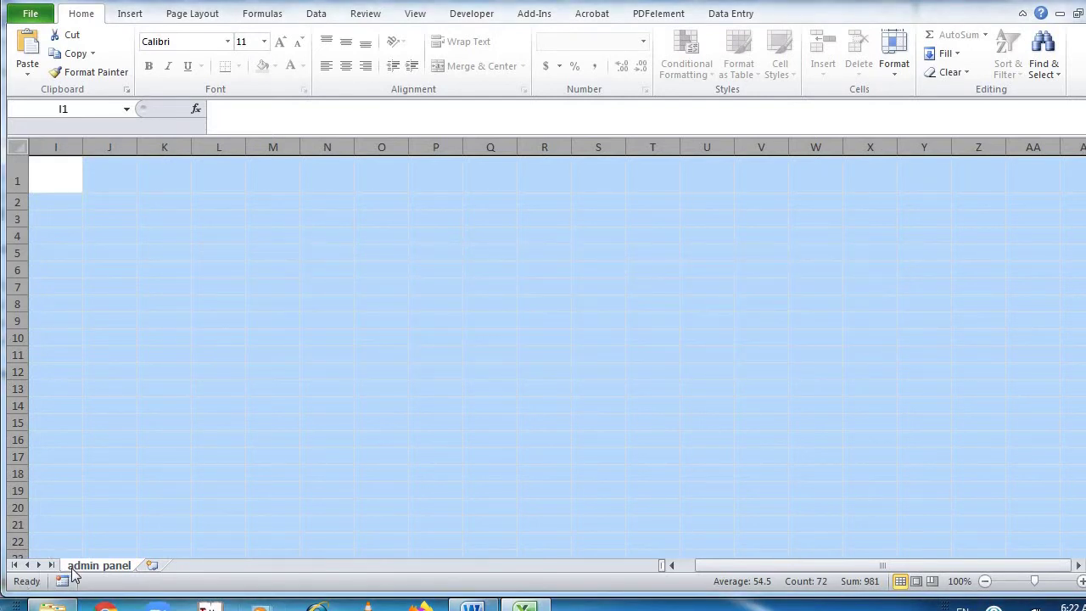
Unprotect the admin panel sheet with the sheet password
right_click(73, 565)
click(118, 480)
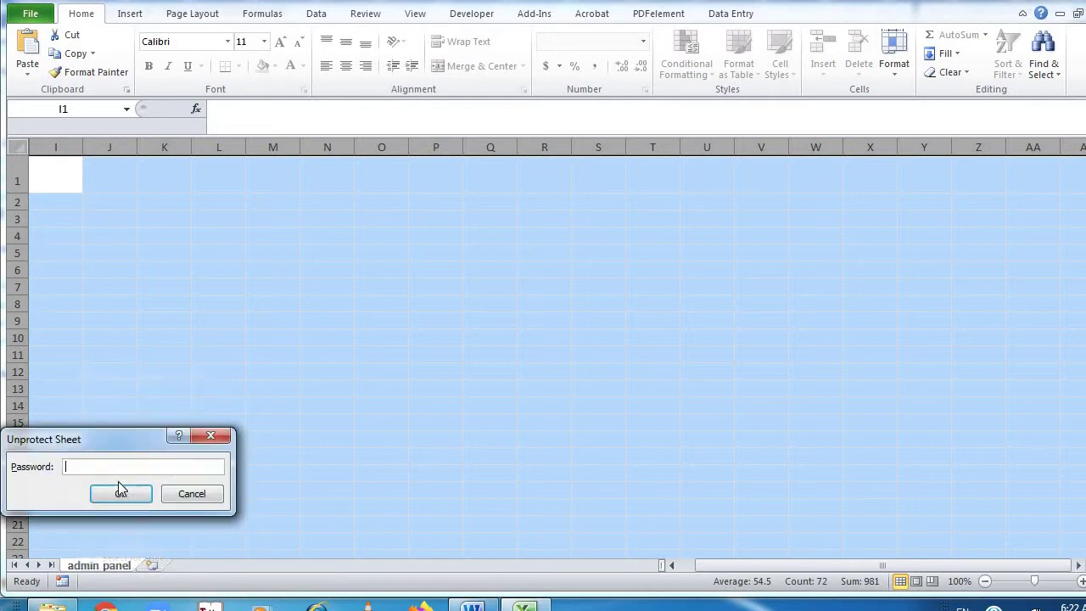
key(BackSpace)
key(BackSpace)
click(120, 492)
Select the whole sheet and unhide columns A–H to show the Admin Panel table
click(95, 246)
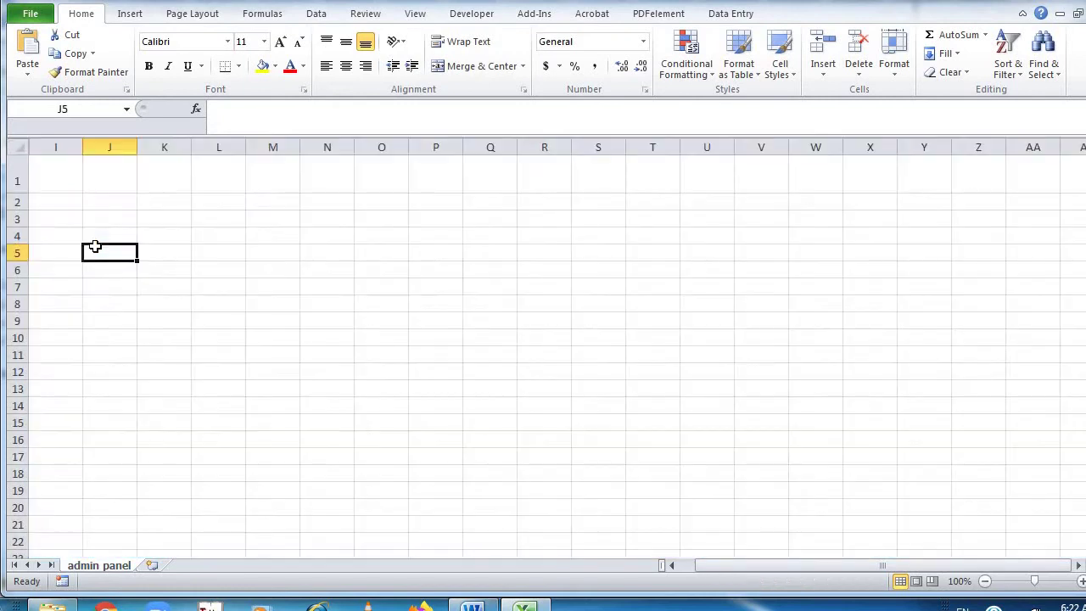
click(17, 145)
right_click(53, 152)
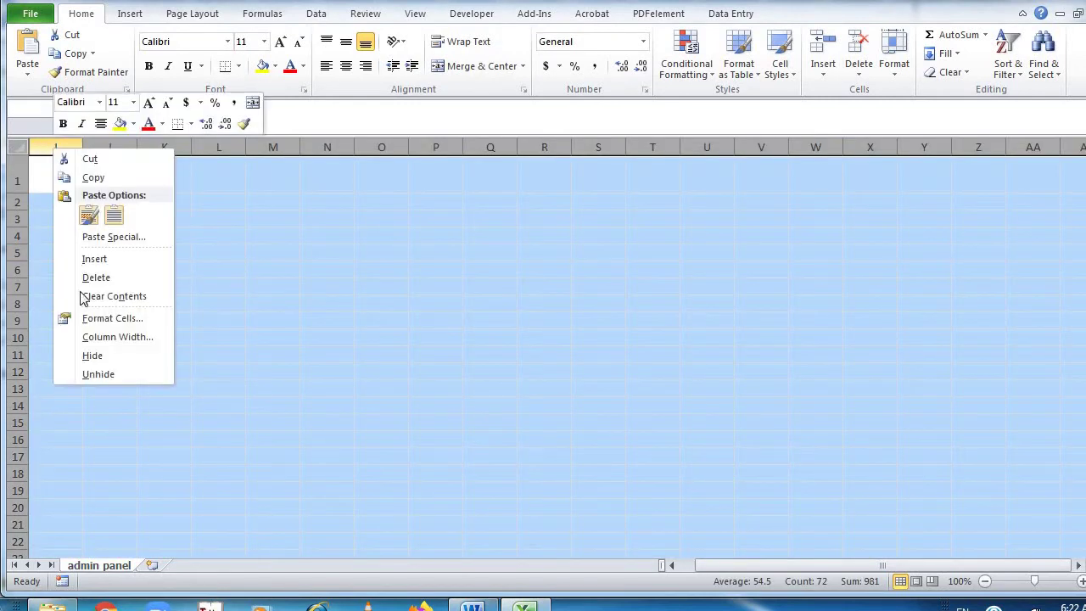
click(98, 374)
click(174, 336)
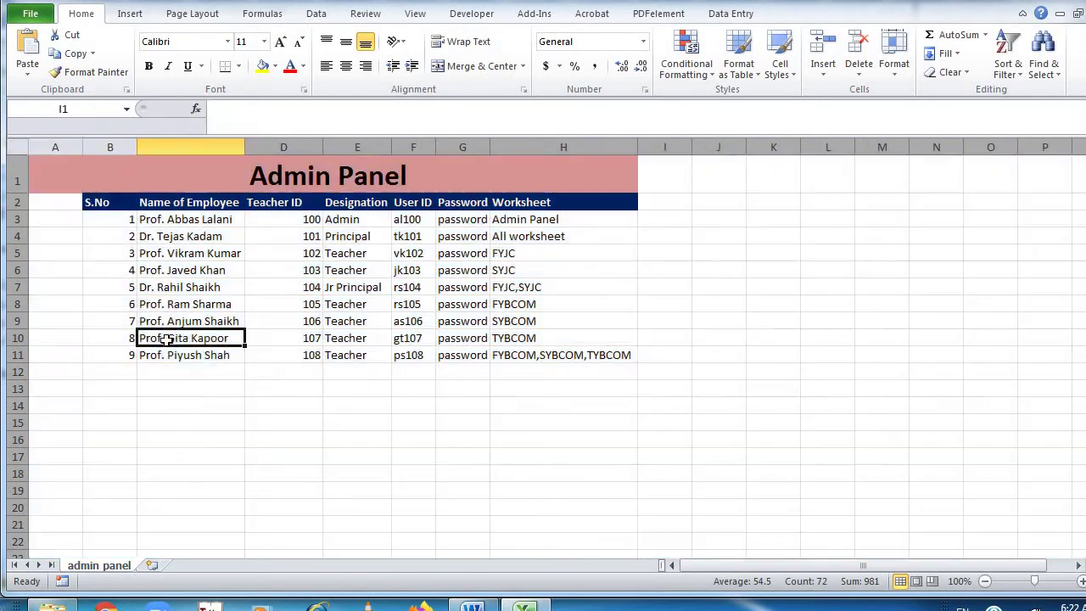
click(148, 204)
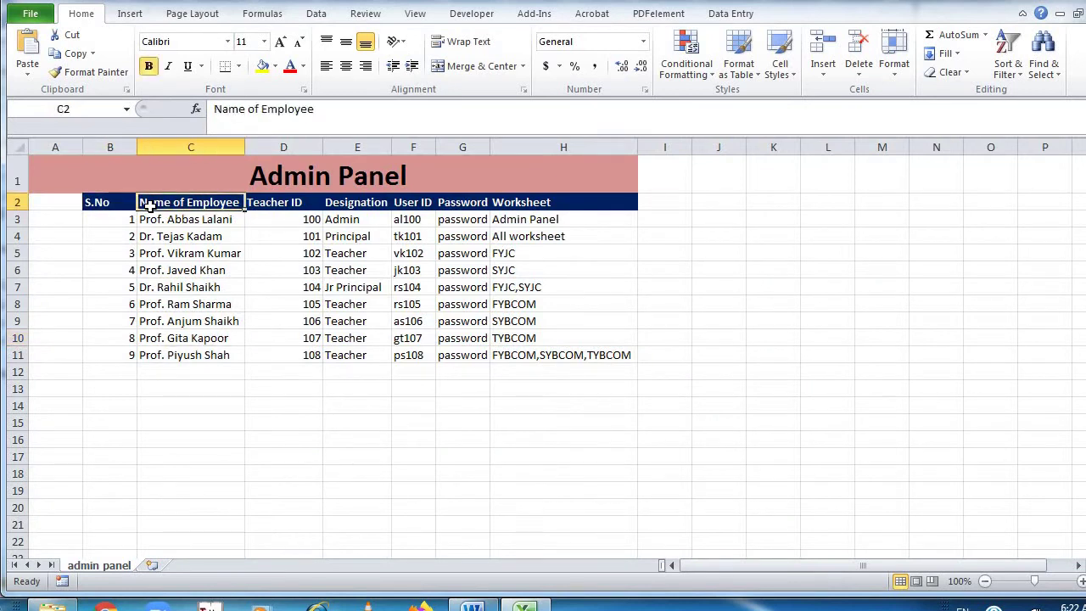
key(Right)
key(Right)
key(Right)
key(Right)
key(Down)
key(Down)
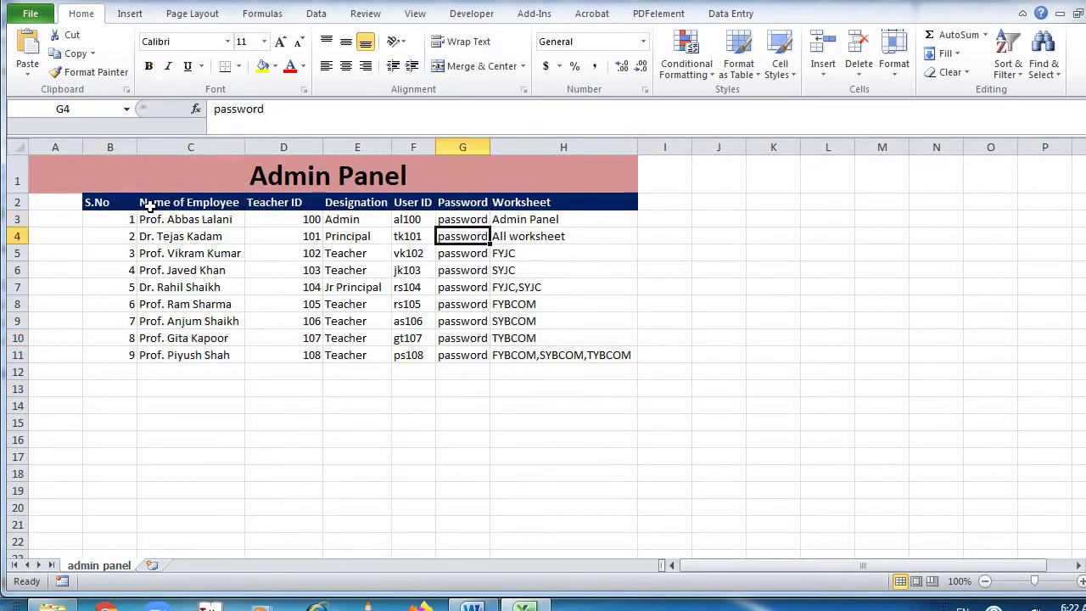
key(Up)
key(Left)
key(Right)
key(Left)
key(Down)
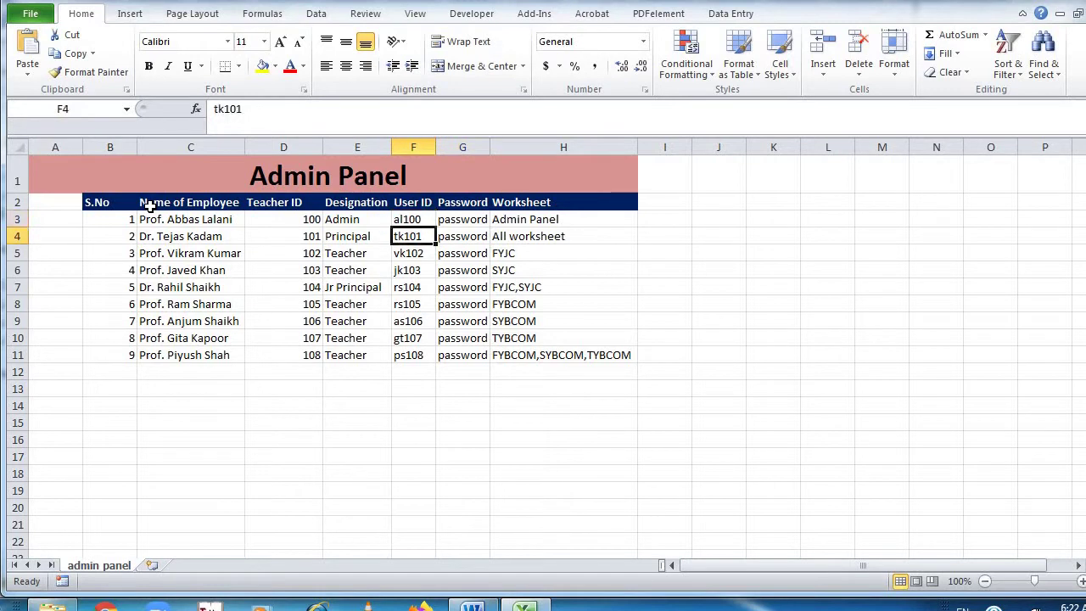
key(Down)
key(Right)
key(Down)
key(Down)
key(Down)
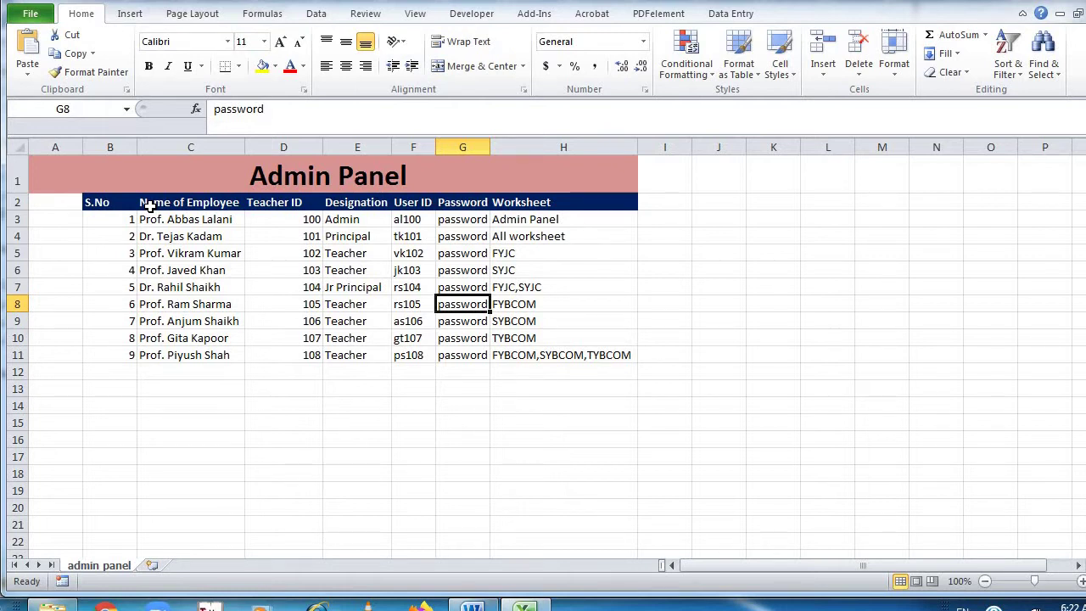
click(18, 147)
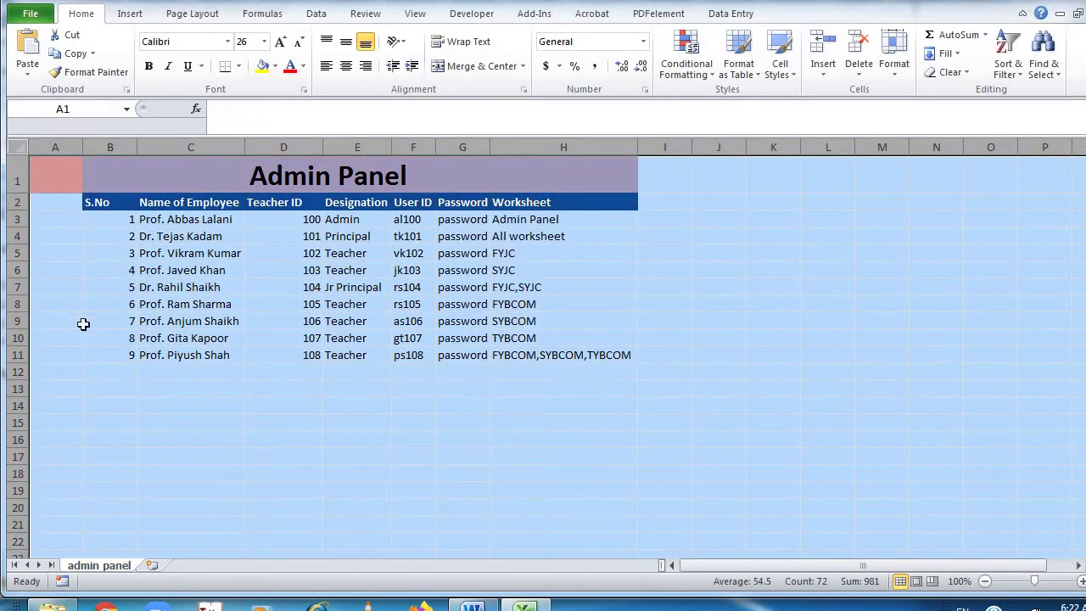
Unhide columns on the whole sheet and again across the selected table columns
right_click(51, 156)
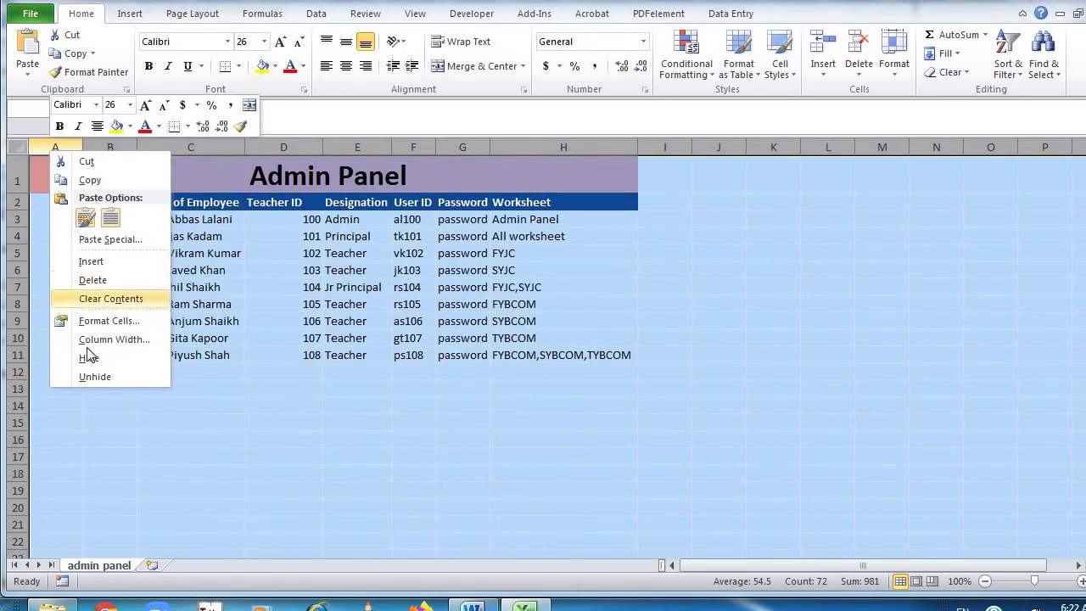
click(87, 376)
click(127, 404)
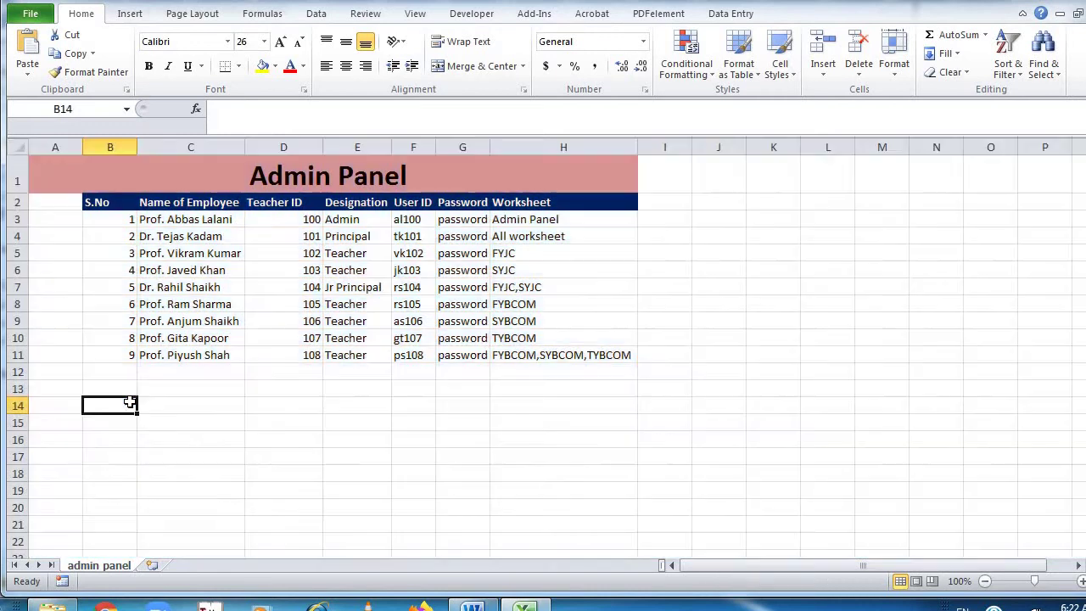
click(62, 157)
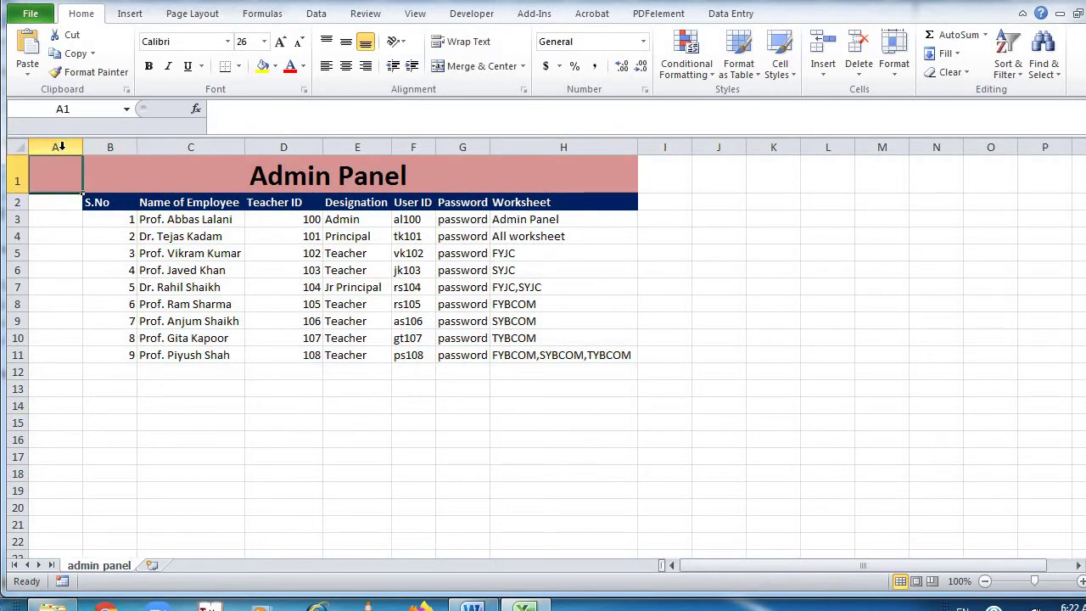
drag(58, 147, 637, 148)
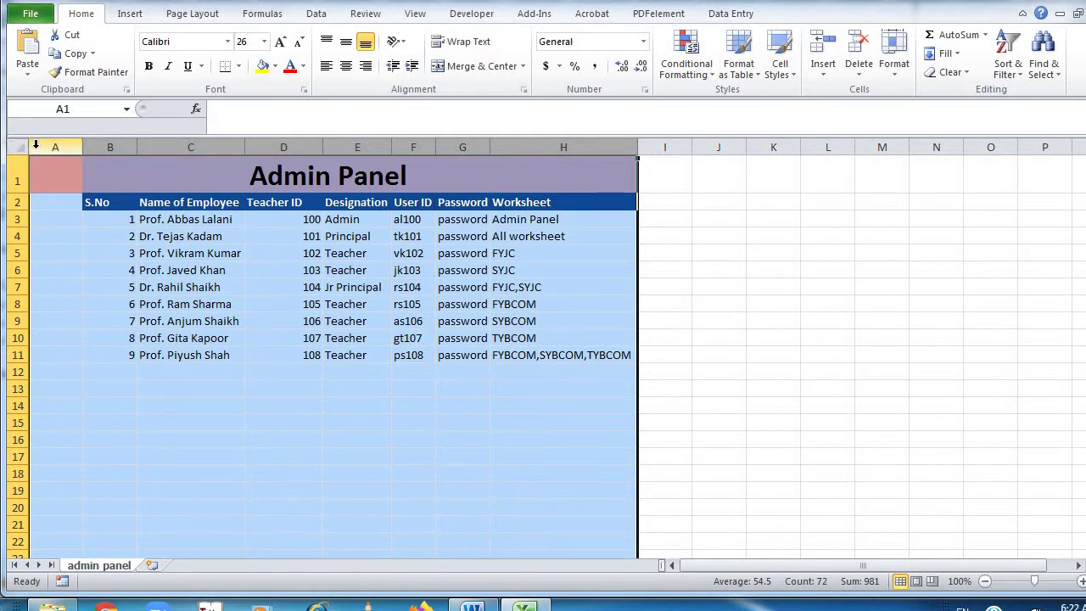
right_click(38, 148)
click(71, 378)
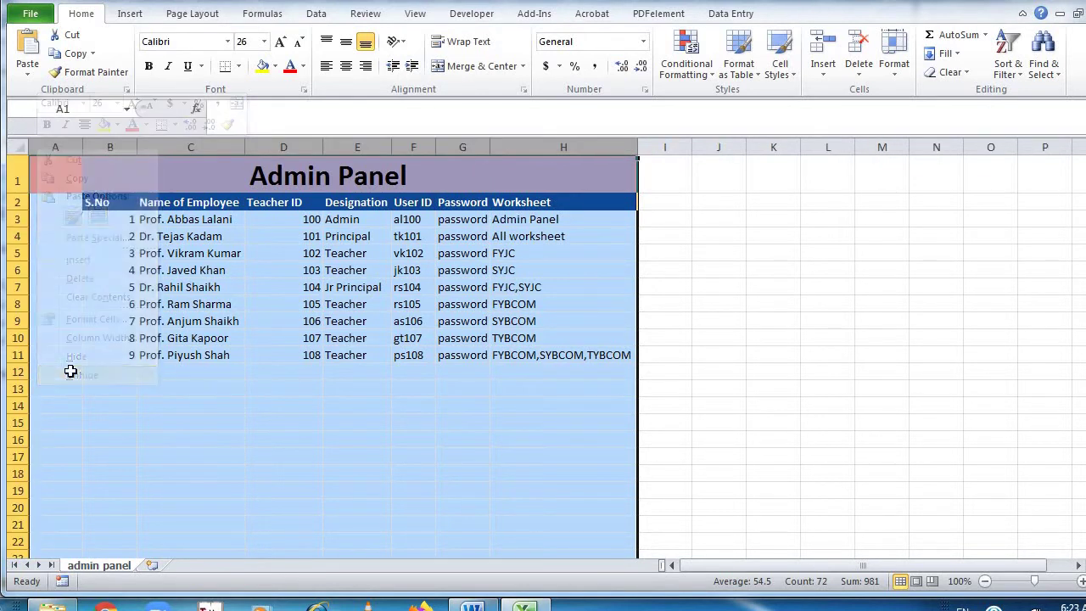
click(71, 185)
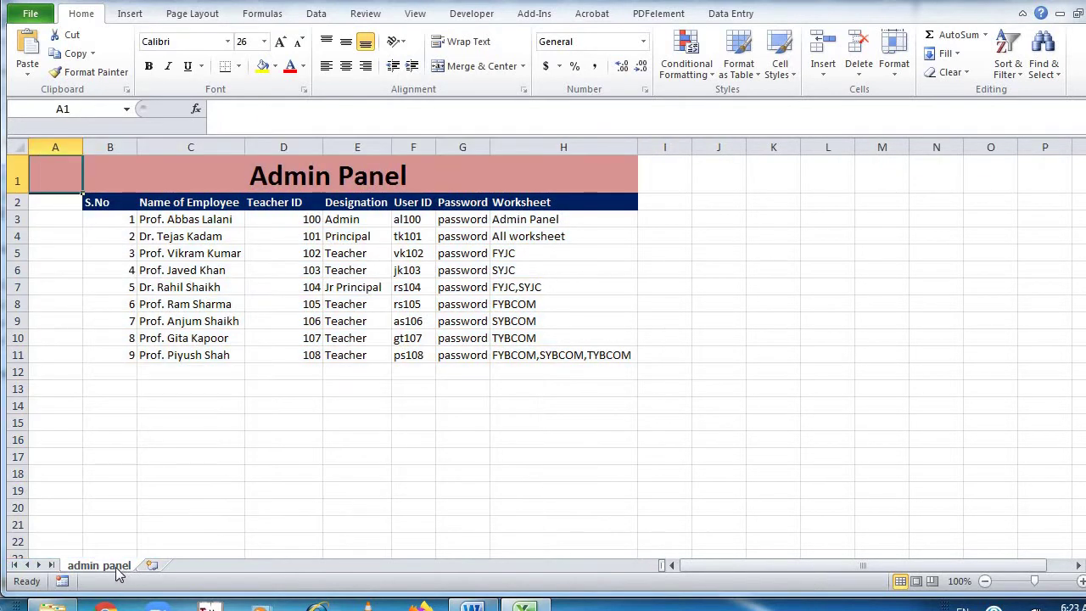
click(134, 305)
Select columns A through E and repeat Unhide on the selection
click(58, 146)
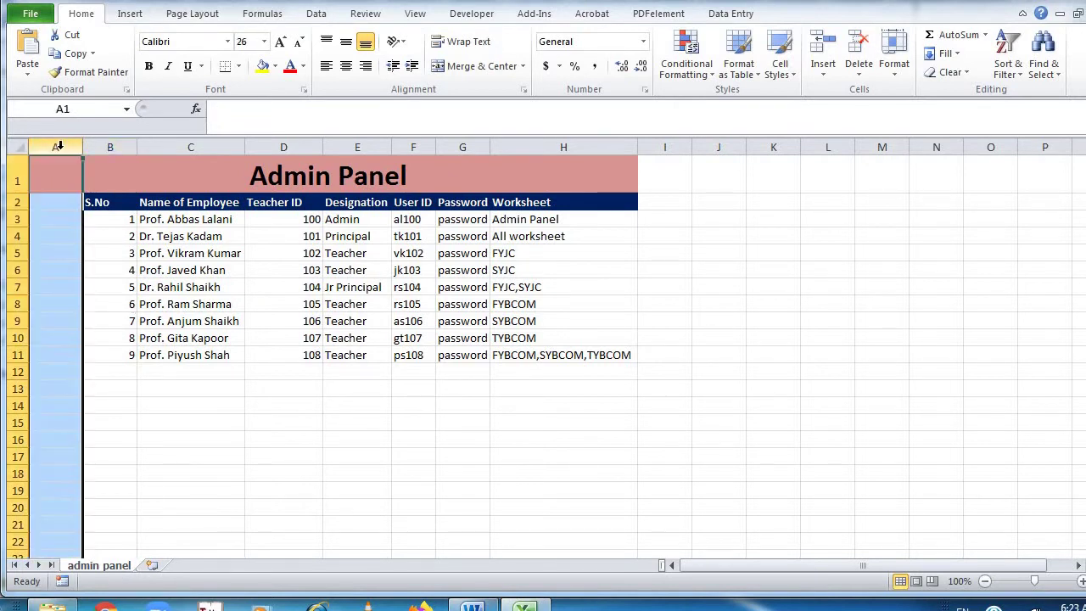
drag(58, 145, 691, 146)
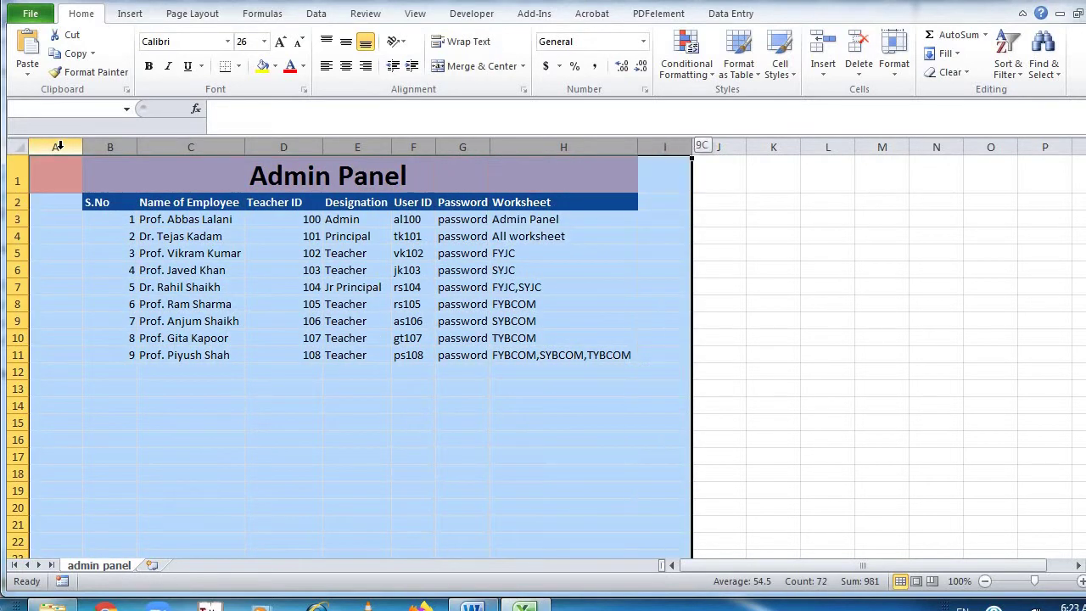
right_click(58, 149)
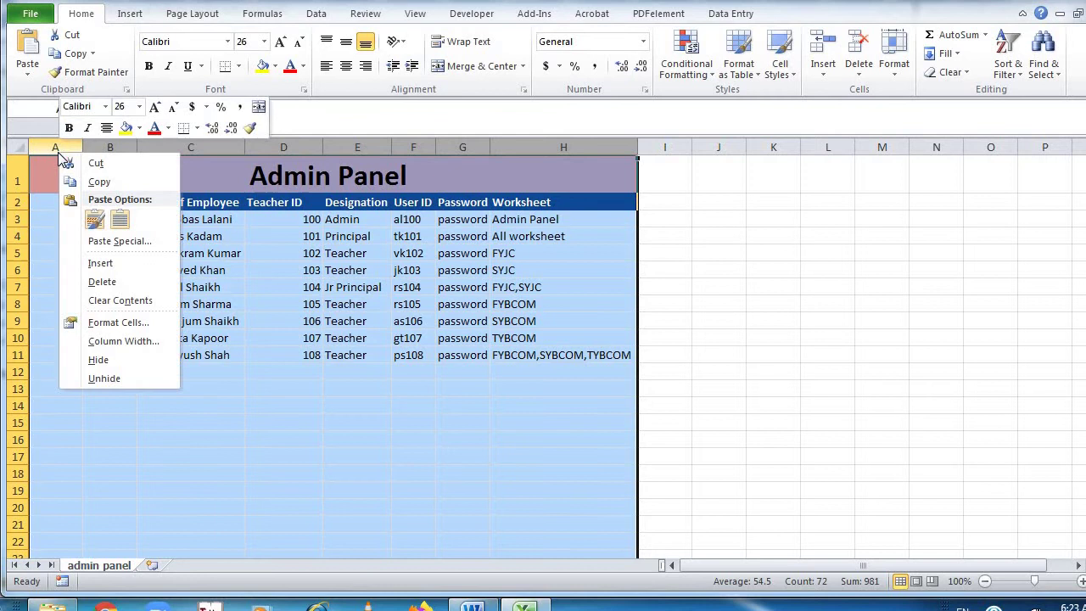
click(102, 381)
click(106, 340)
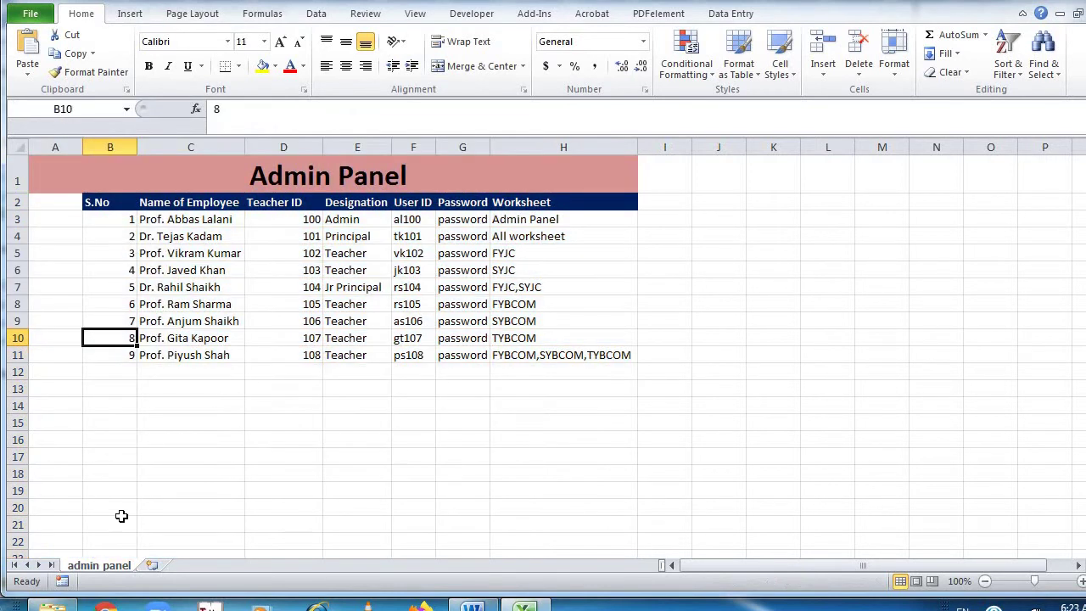
click(120, 539)
click(111, 404)
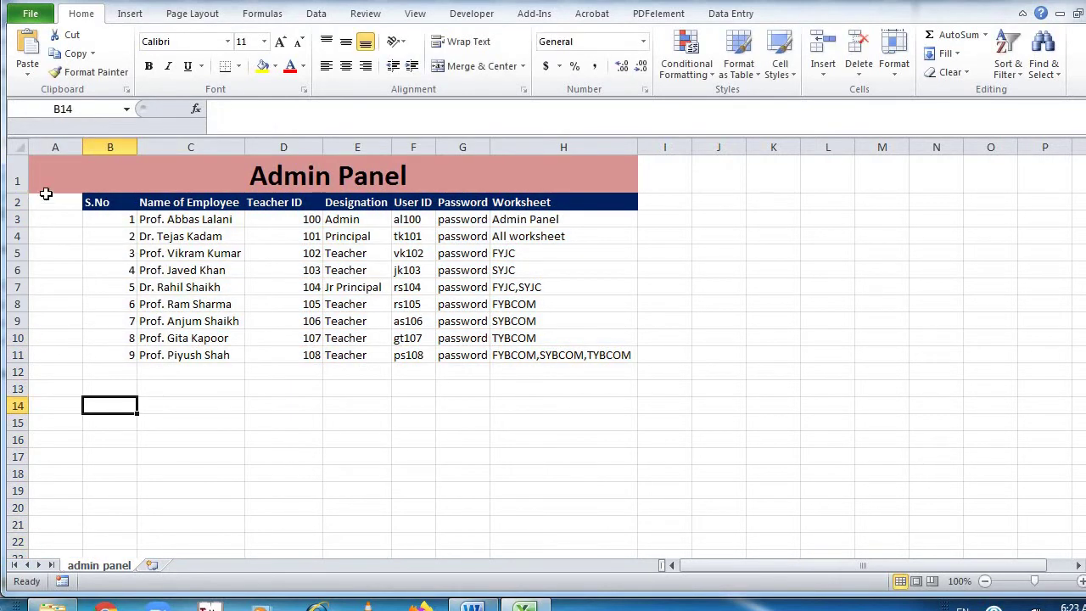
drag(54, 147, 636, 149)
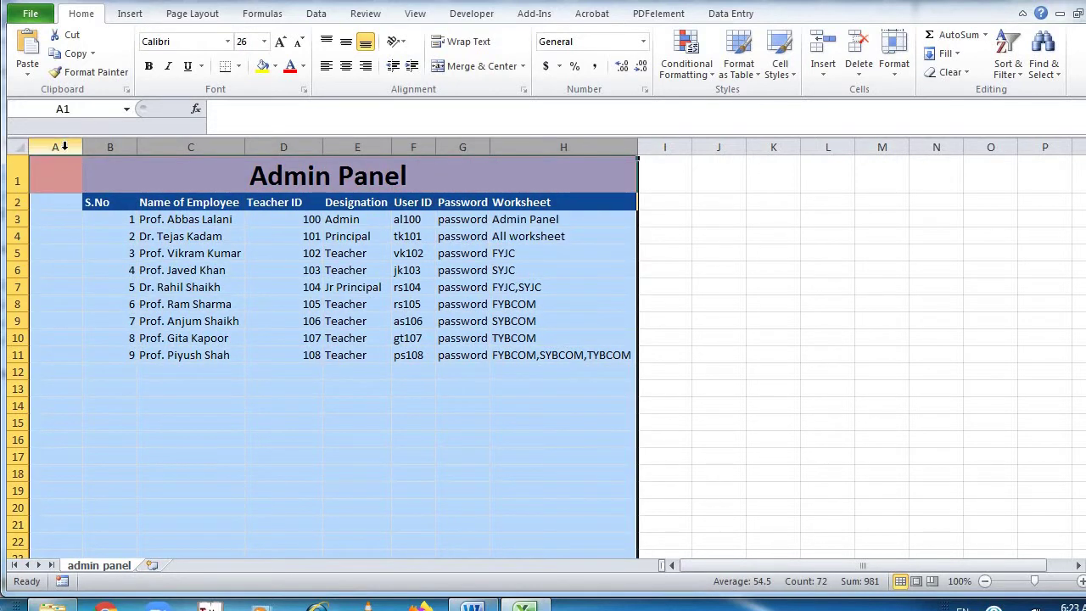
right_click(64, 151)
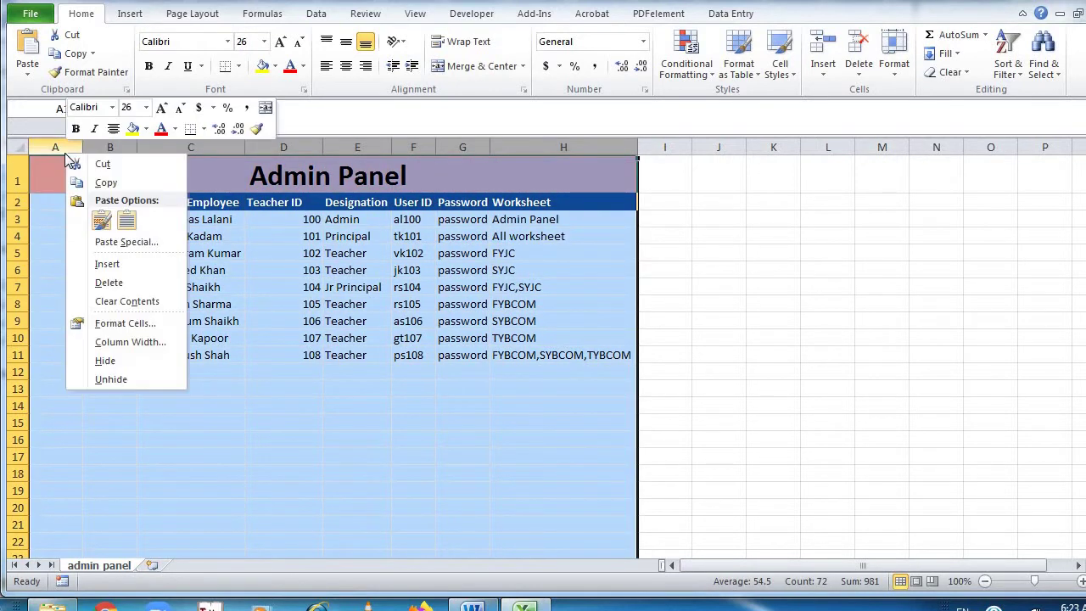
click(100, 377)
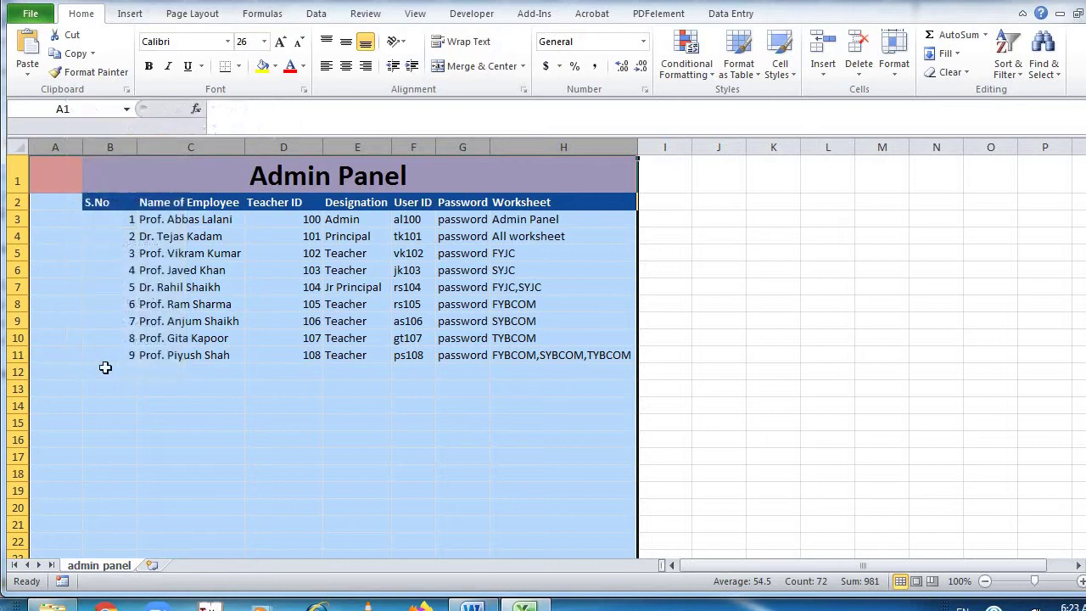
right_click(189, 148)
click(223, 374)
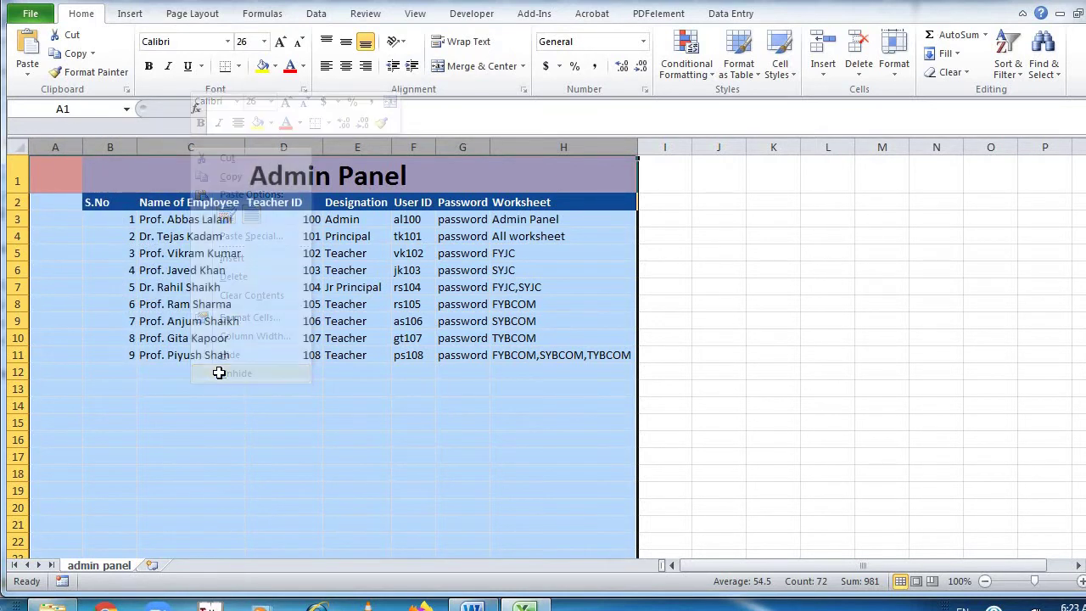
Select columns A through H and unhide any hidden columns within them
right_click(113, 566)
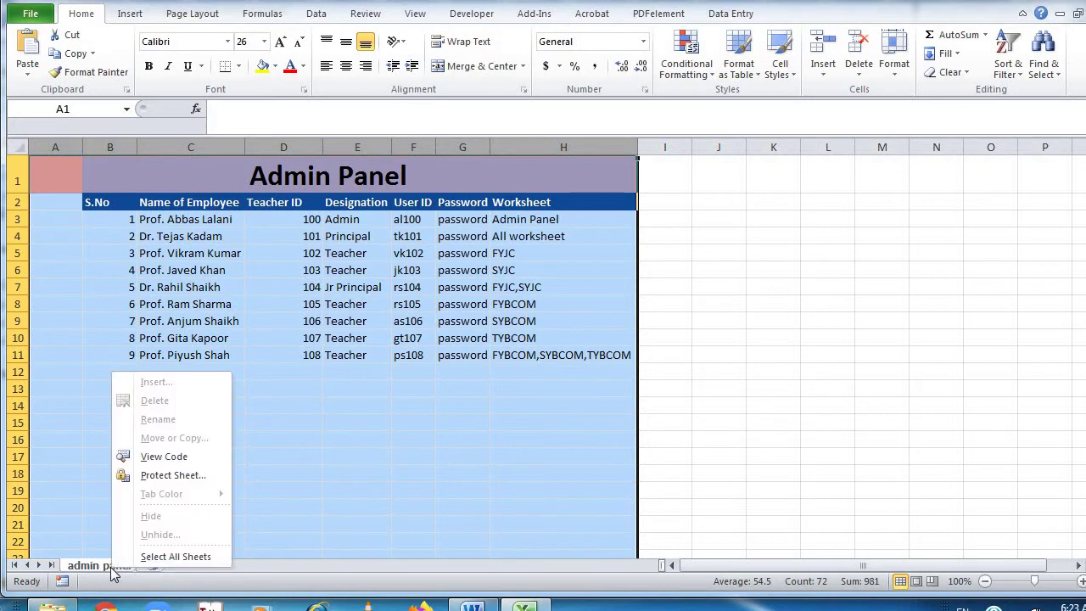
click(281, 376)
click(115, 164)
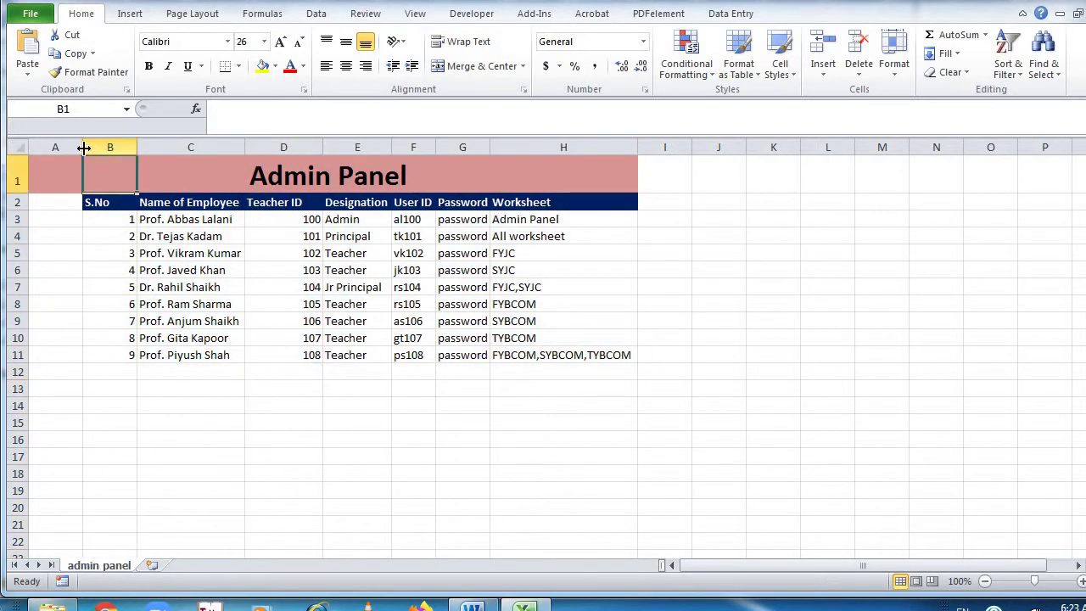
click(73, 146)
drag(73, 146, 594, 147)
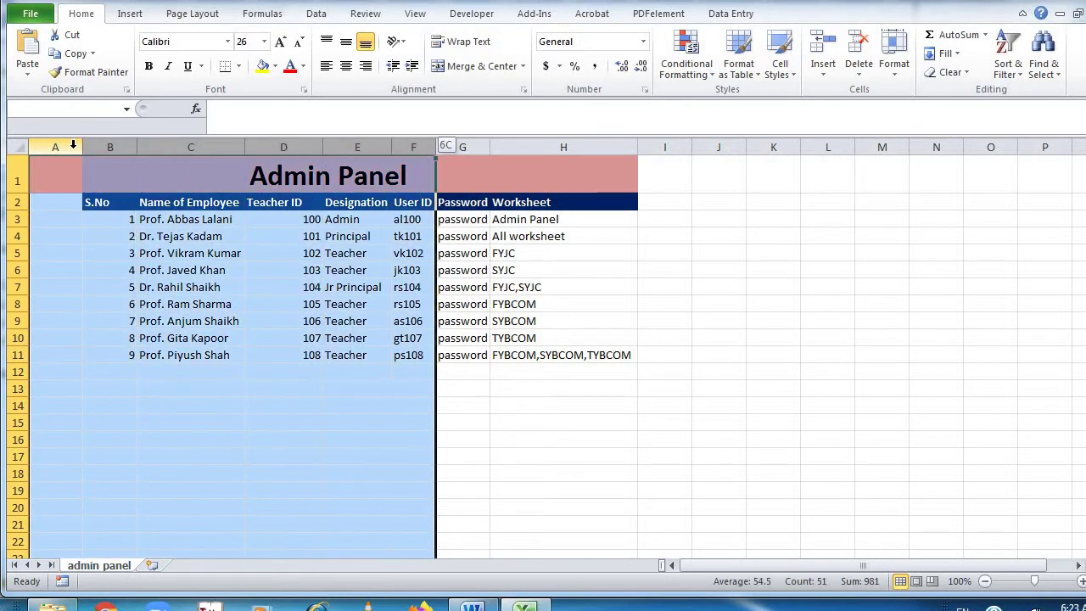
right_click(98, 152)
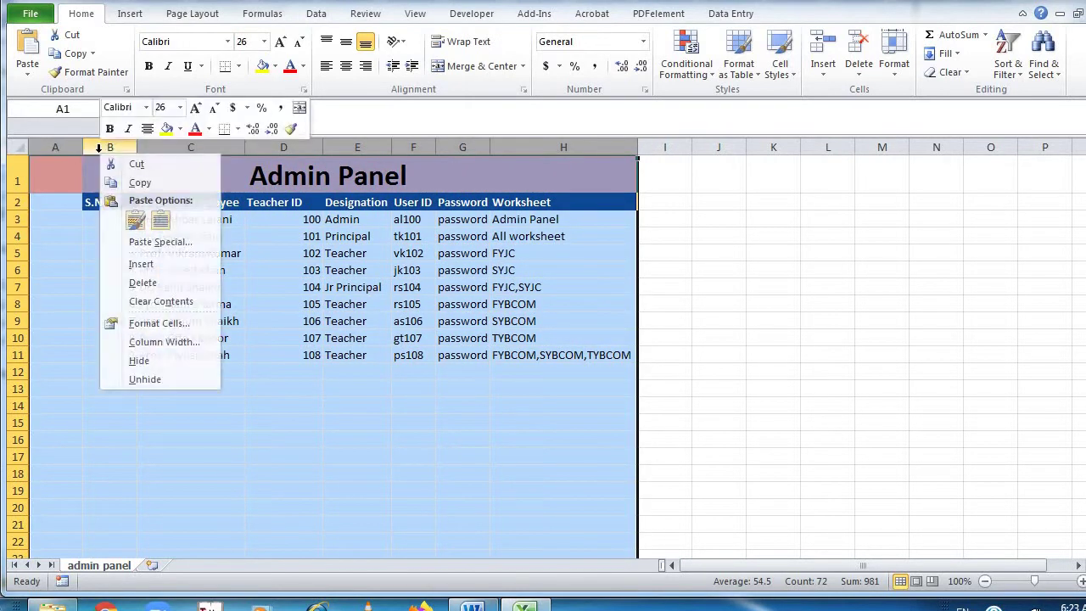
right_click(100, 153)
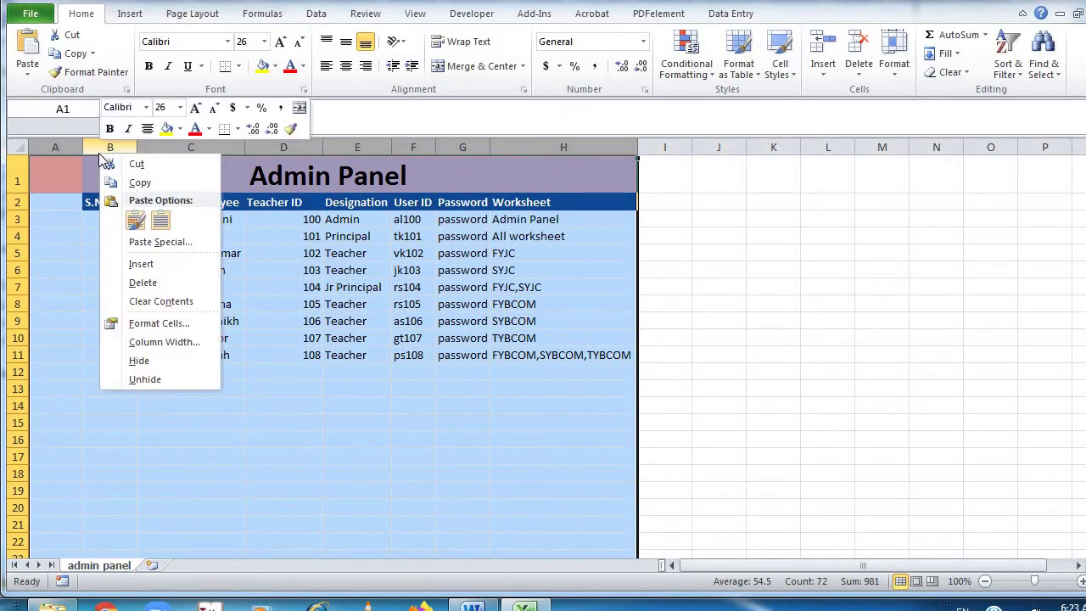
click(142, 378)
click(159, 359)
click(170, 268)
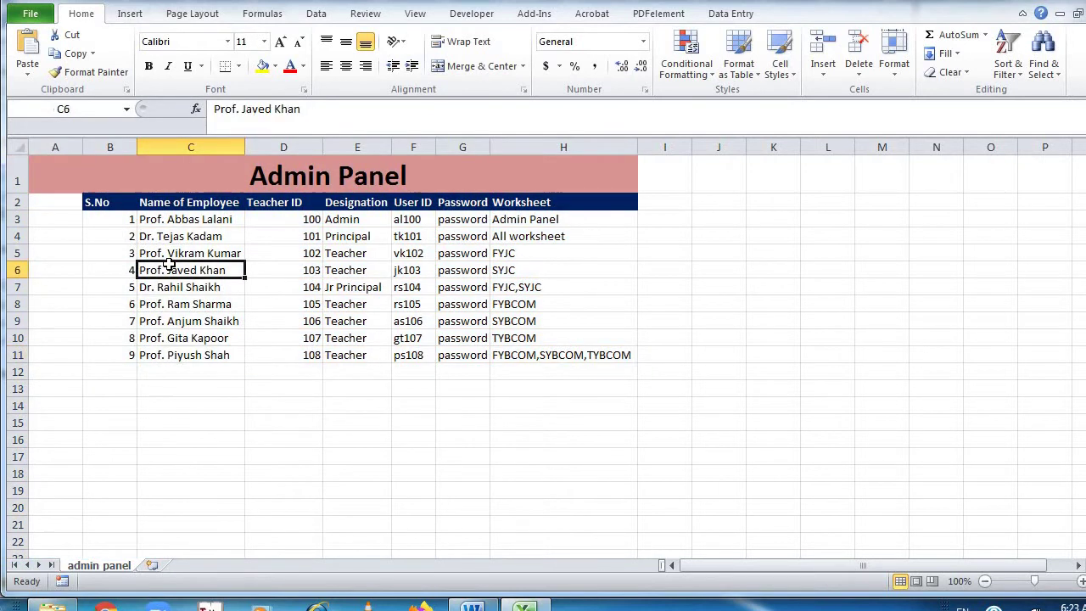
key(Left)
key(Left)
key(Up)
key(Up)
key(Up)
key(Up)
key(Up)
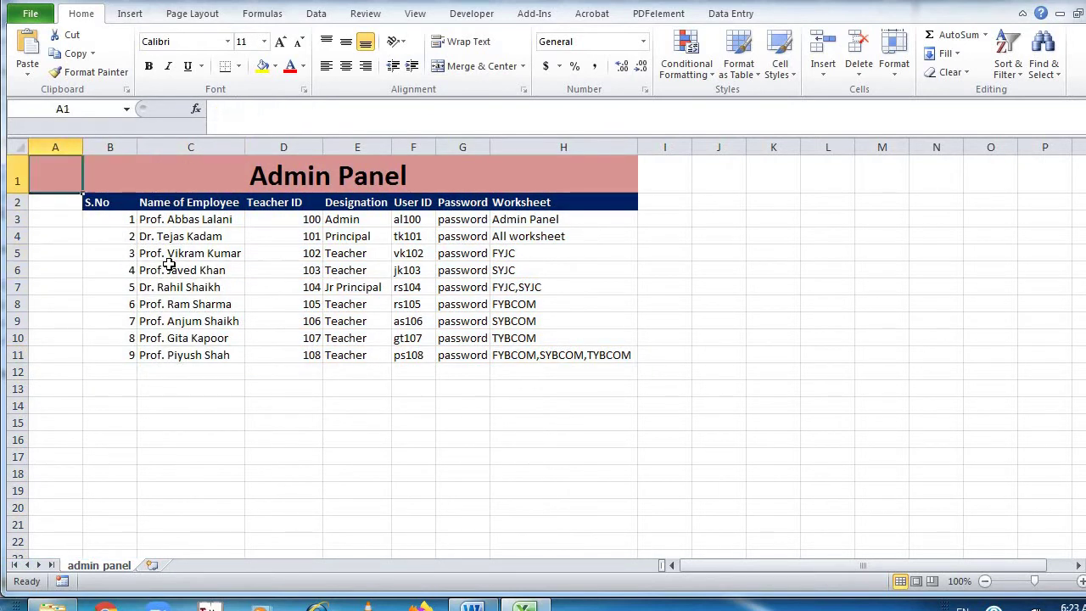
Unhide columns A–H once more, then close the USER LOGIN workbook
click(54, 146)
key(shift+Right)
key(shift+Right)
key(shift+Right)
key(shift+Right)
key(shift+Right)
key(shift+Right)
key(shift+Right)
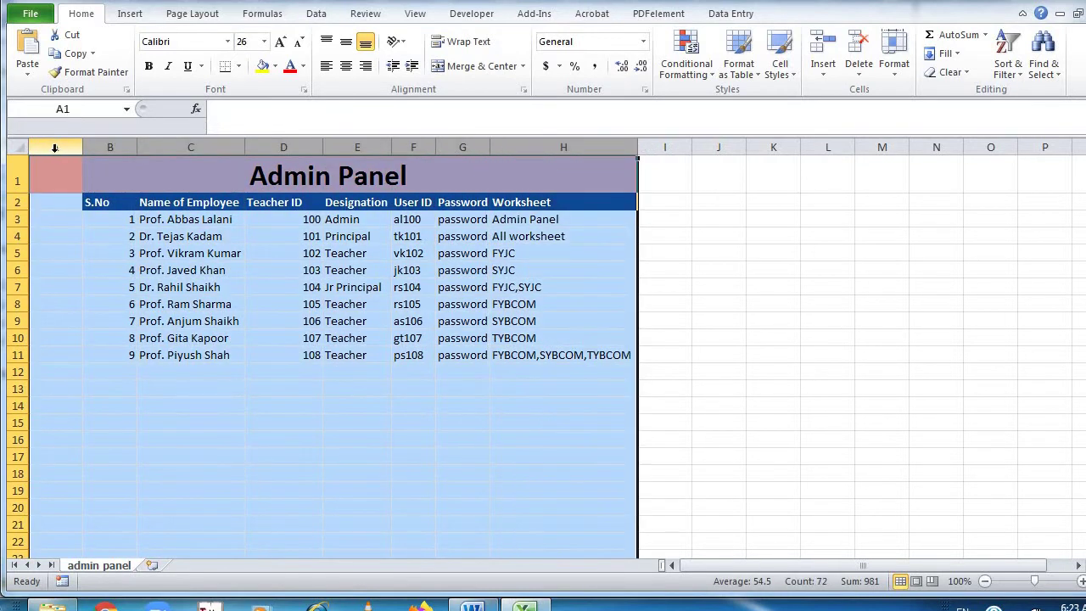
right_click(66, 156)
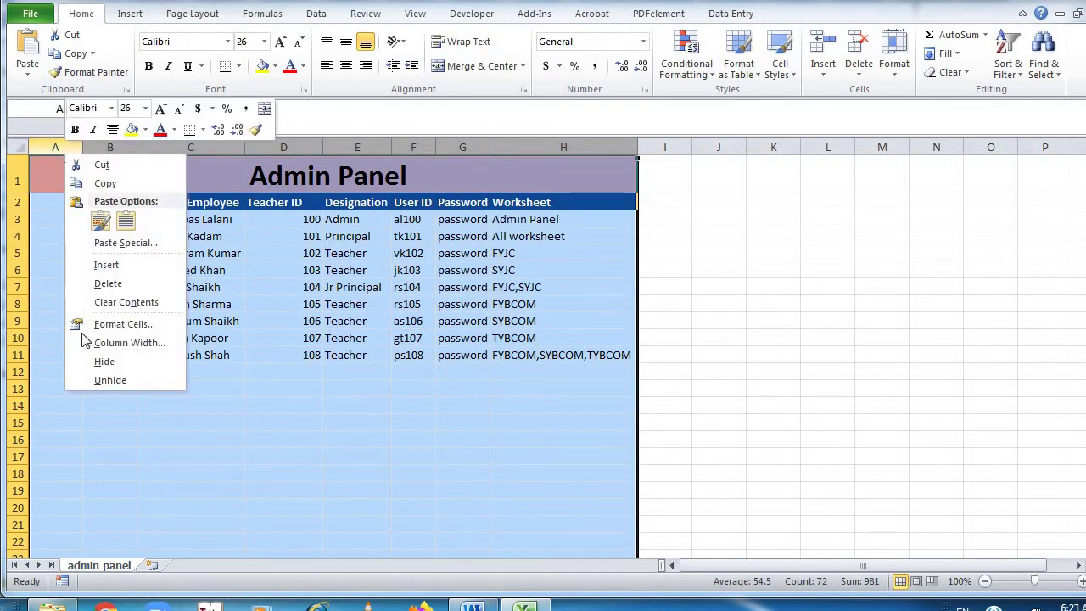
click(93, 375)
click(147, 320)
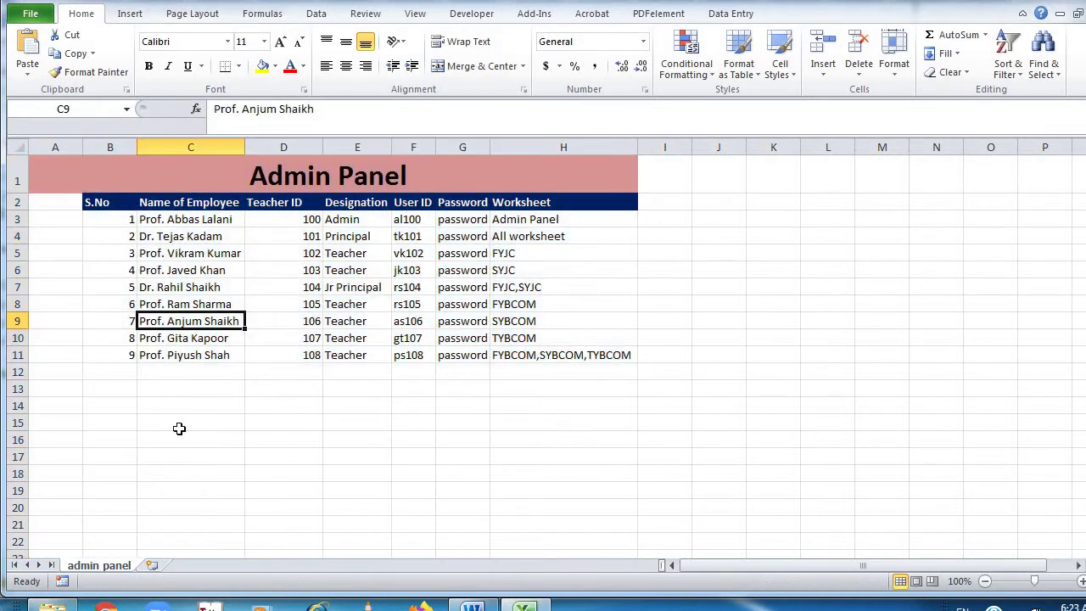
click(177, 425)
click(228, 338)
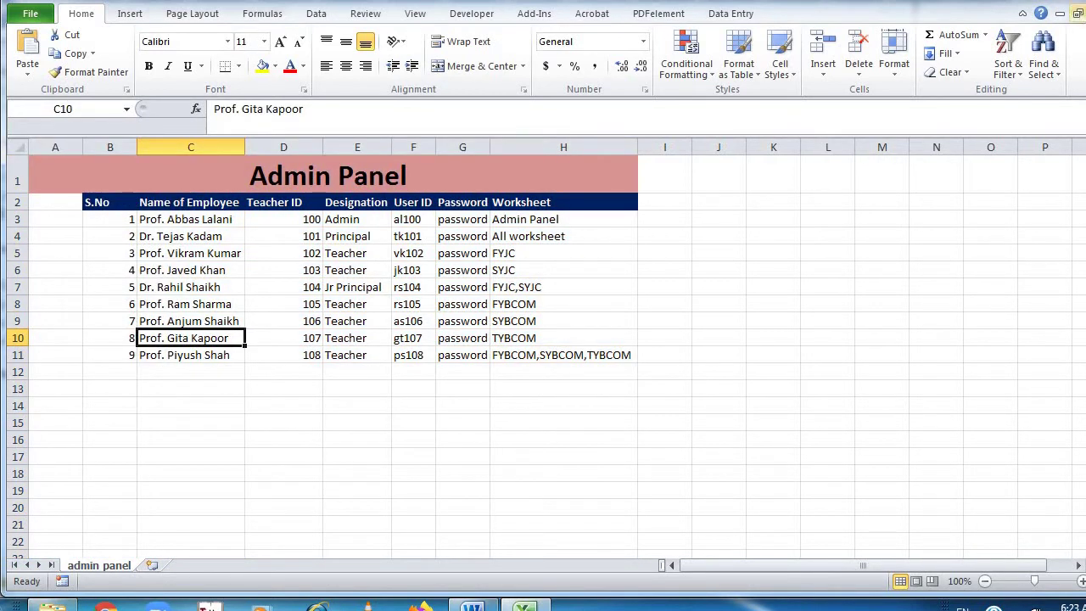
click(1077, 13)
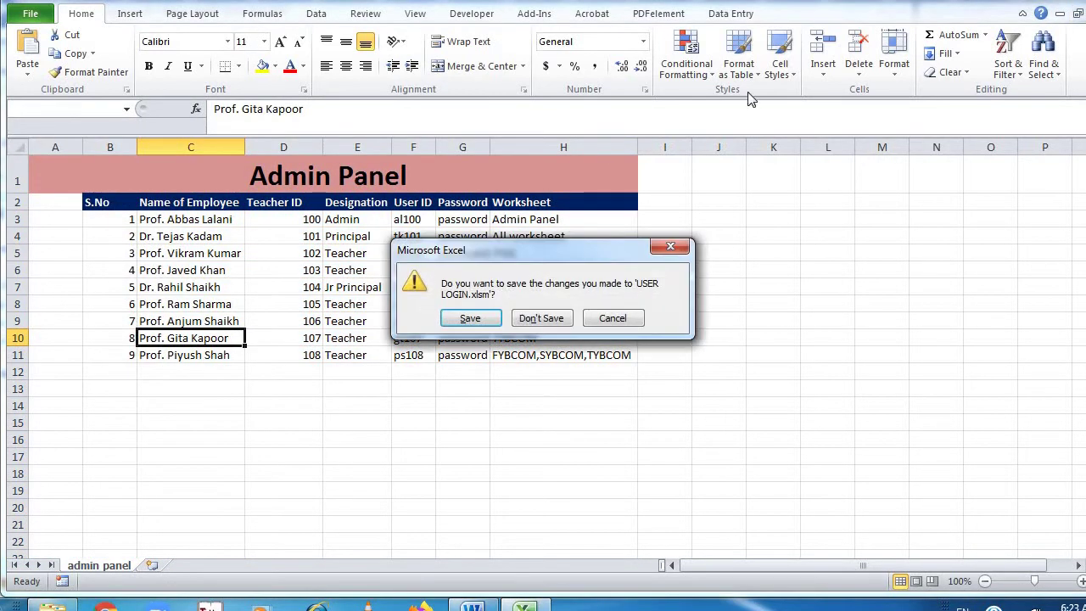
Discard the changes, reopen USER LOGIN from recent workbooks and log in as admin
click(527, 327)
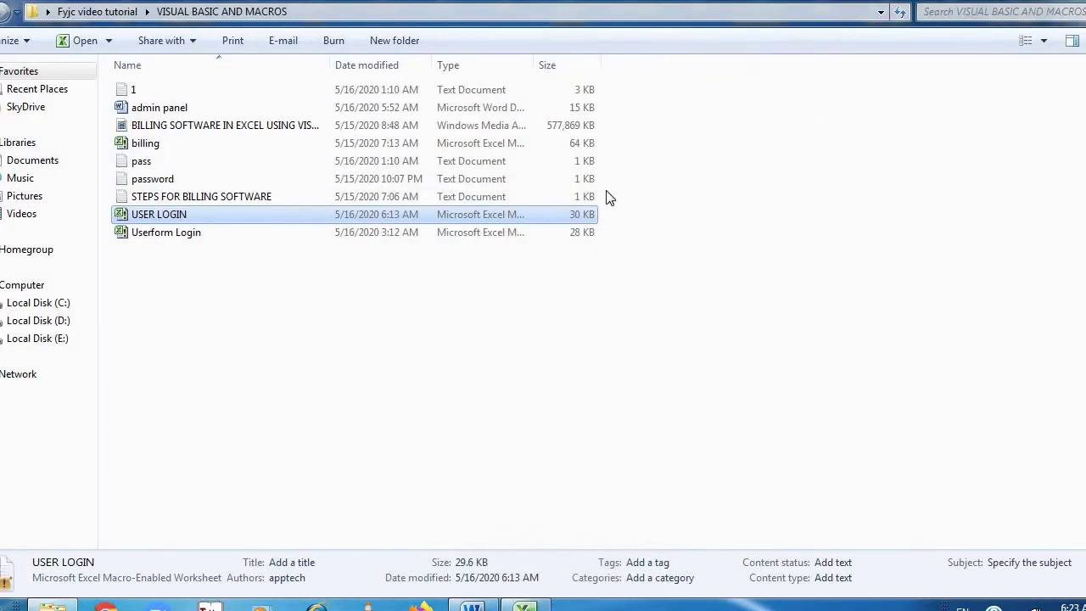
double_click(165, 215)
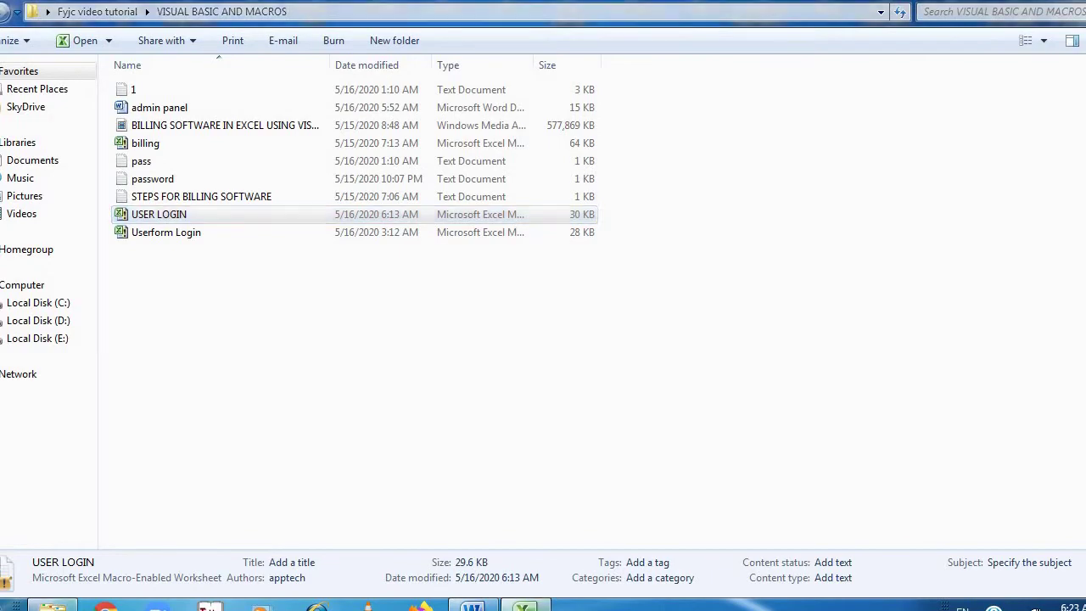
click(23, 17)
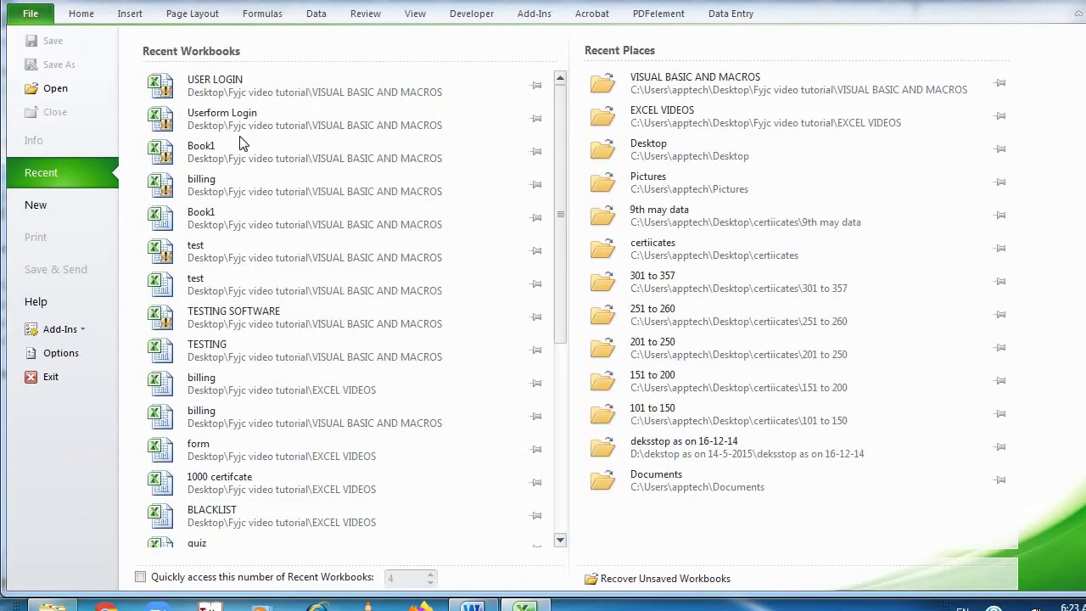
click(242, 75)
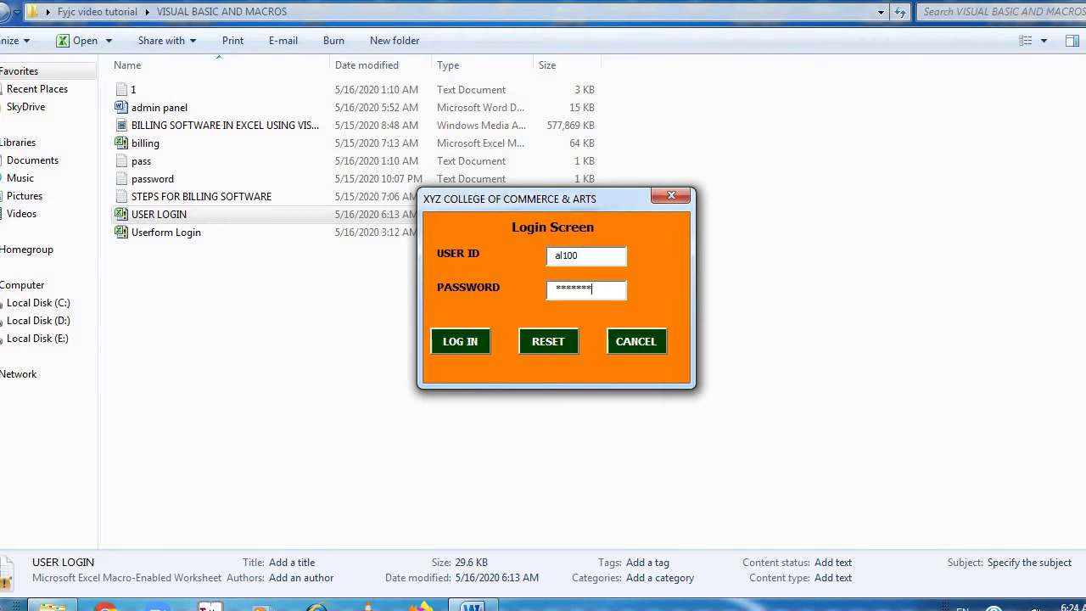
click(464, 345)
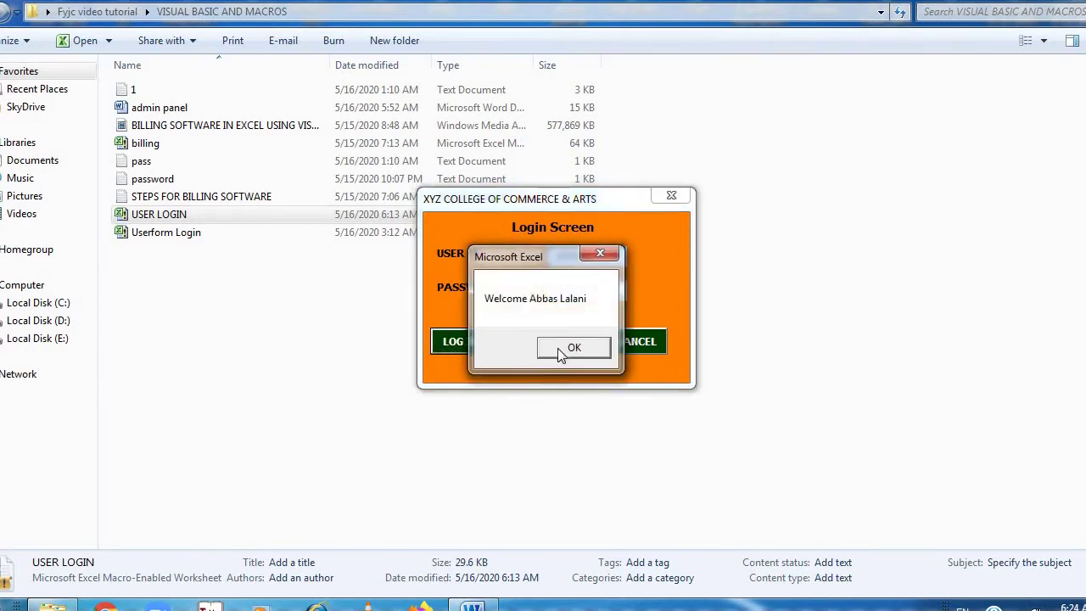
click(570, 345)
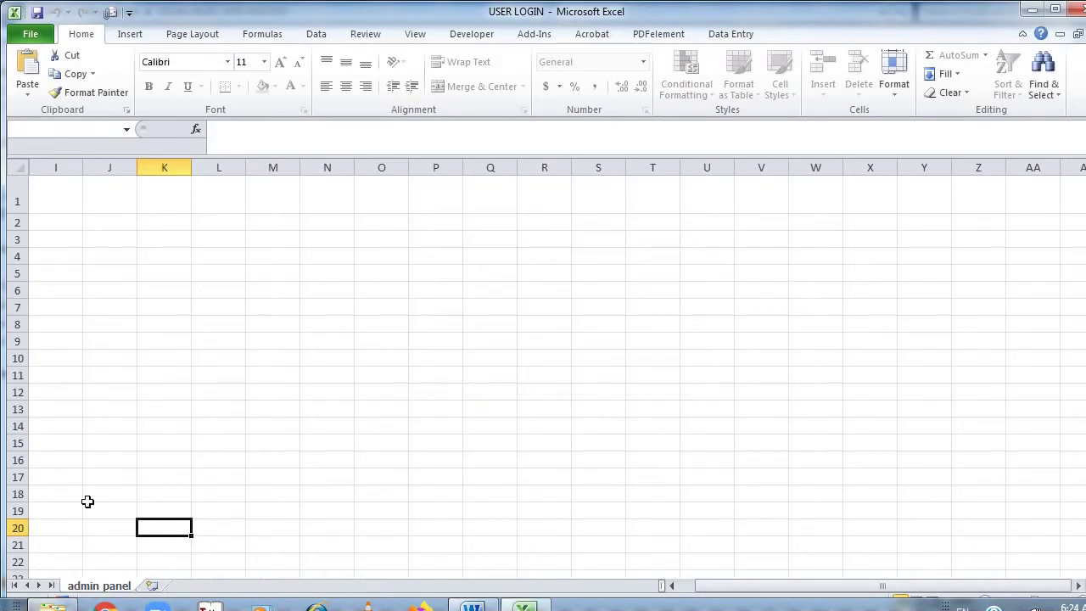
Unprotect the admin panel sheet and unhide columns A–H to review the user table
right_click(101, 587)
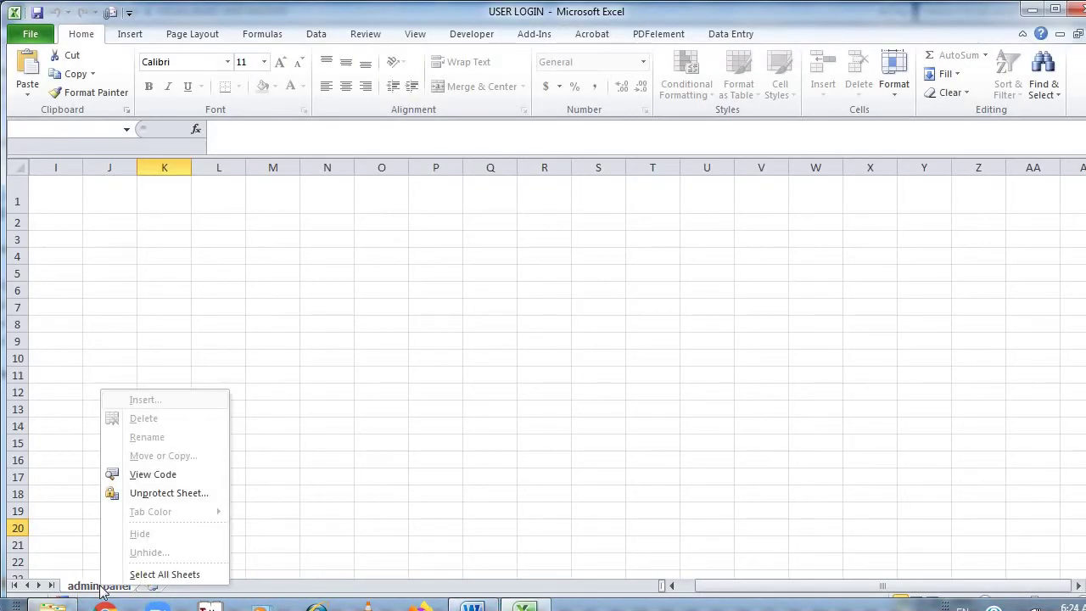
click(134, 492)
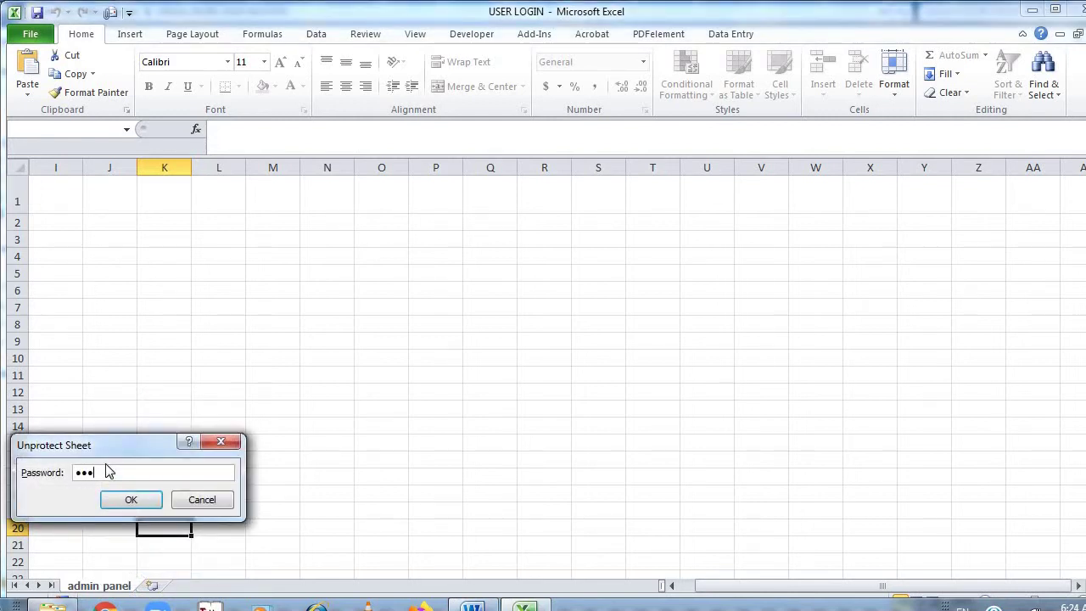
key(Return)
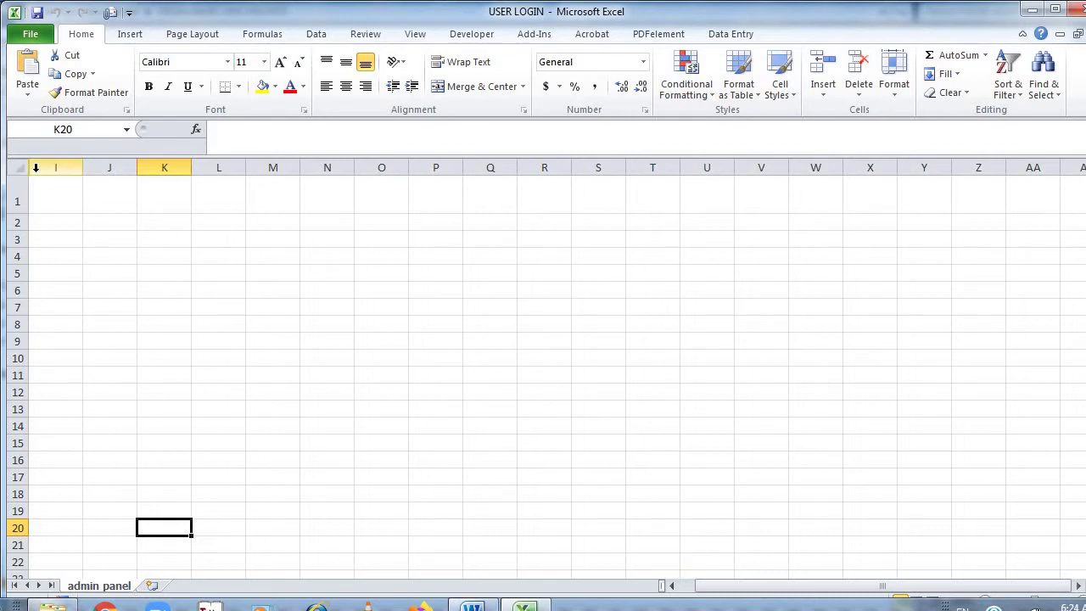
click(20, 166)
right_click(49, 168)
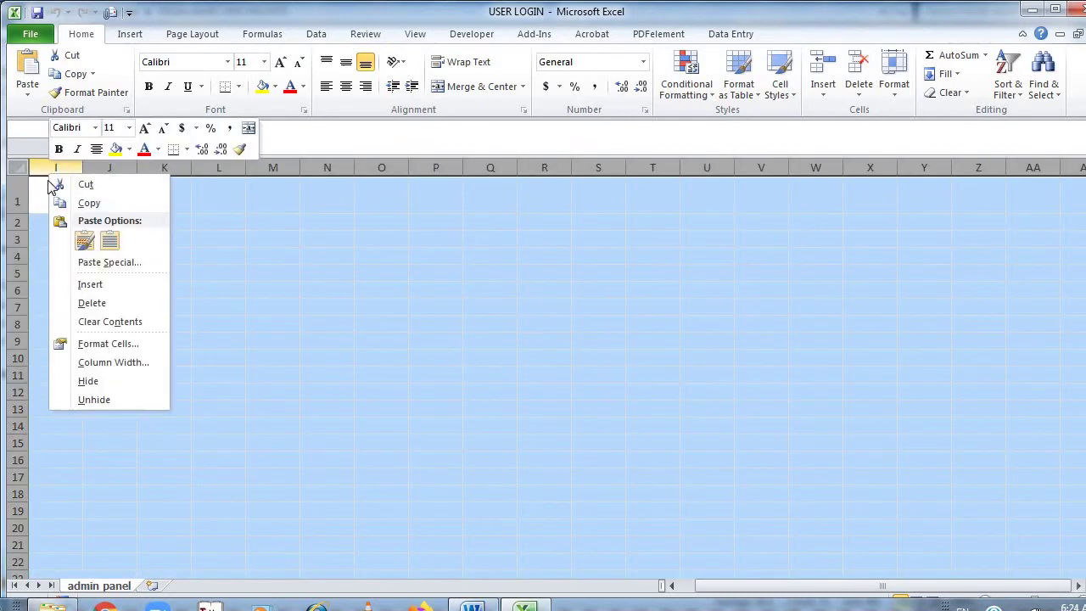
click(83, 399)
click(83, 409)
click(83, 358)
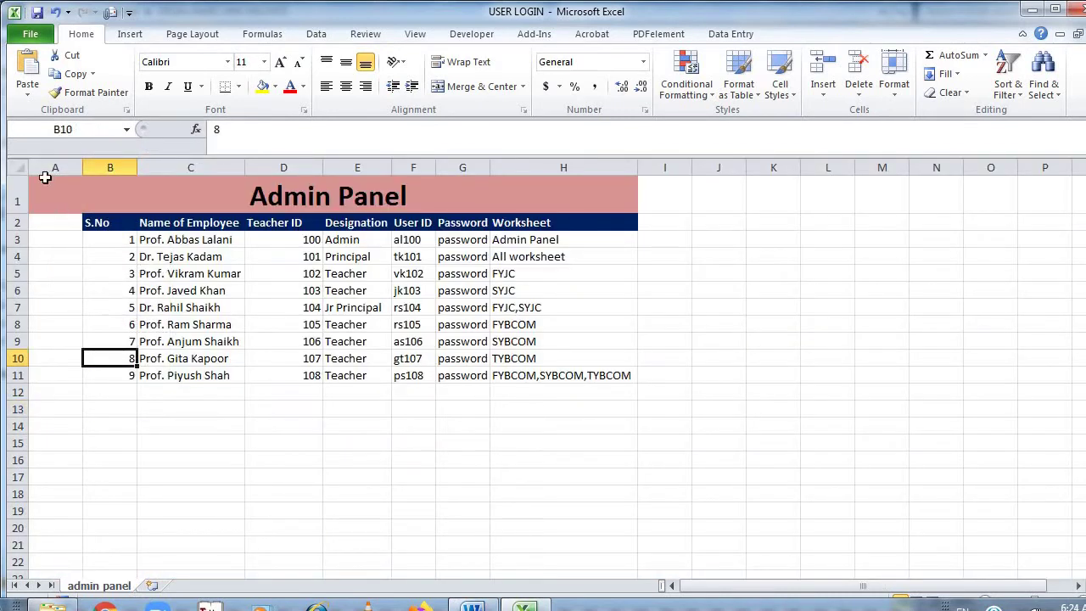
Hide columns A to H again
click(49, 167)
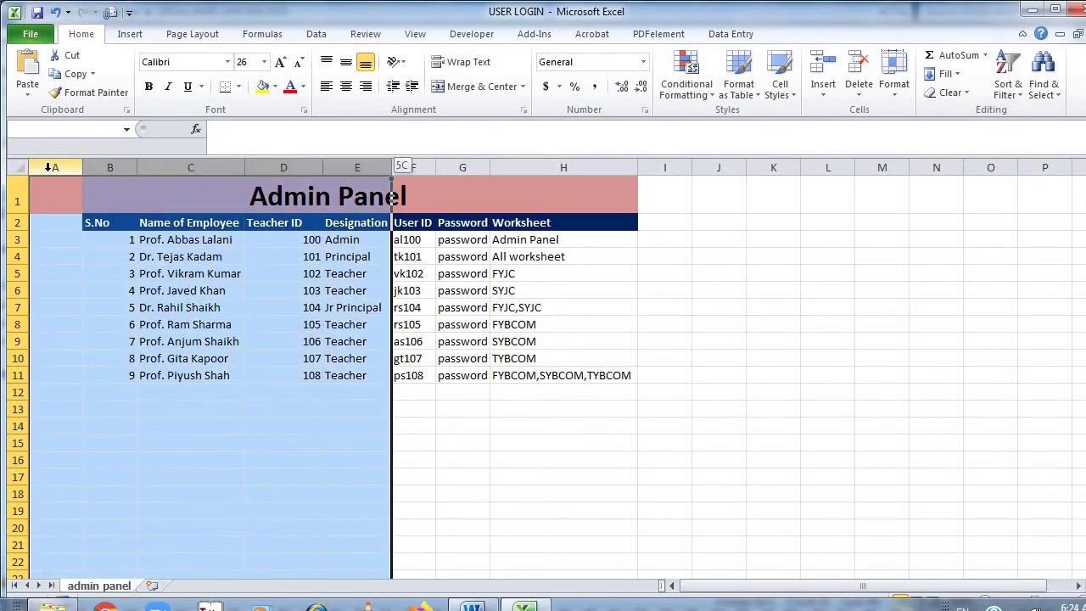
drag(49, 167, 638, 167)
right_click(51, 170)
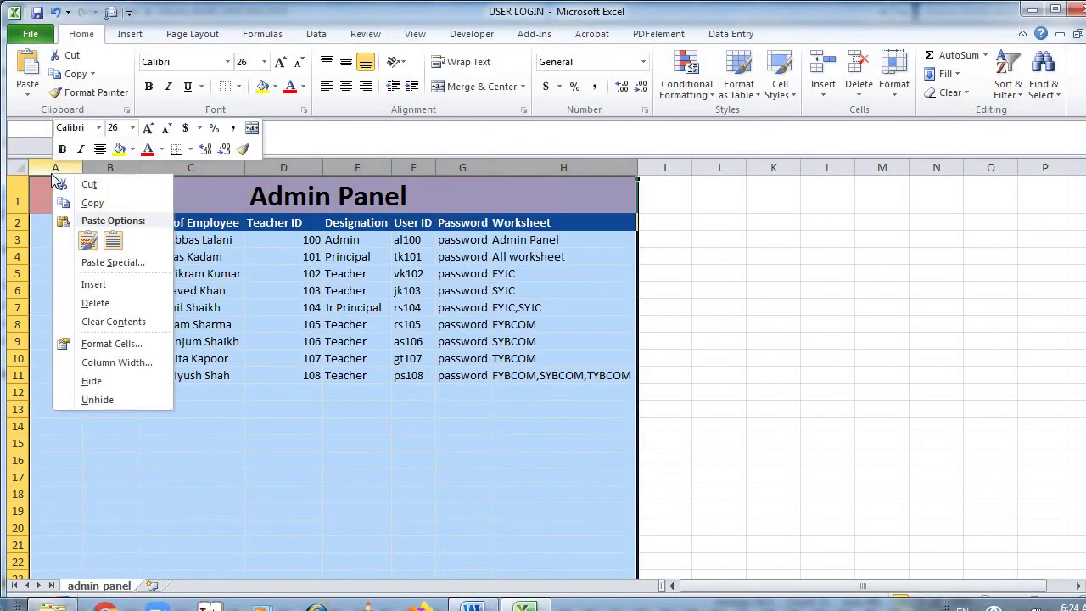
click(92, 380)
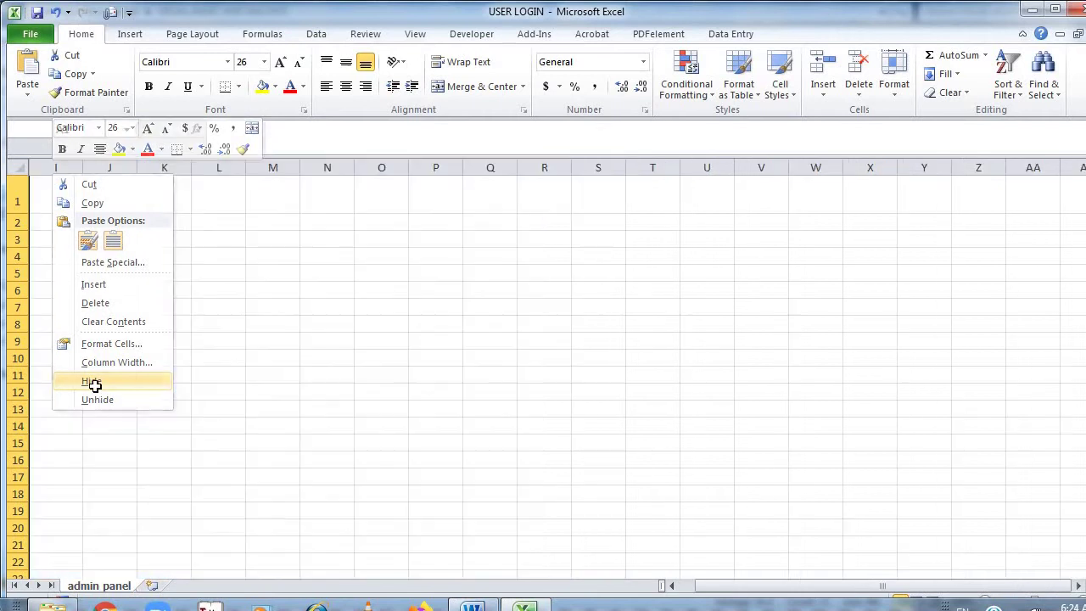
Protect the admin panel sheet with a password, confirming it
right_click(108, 589)
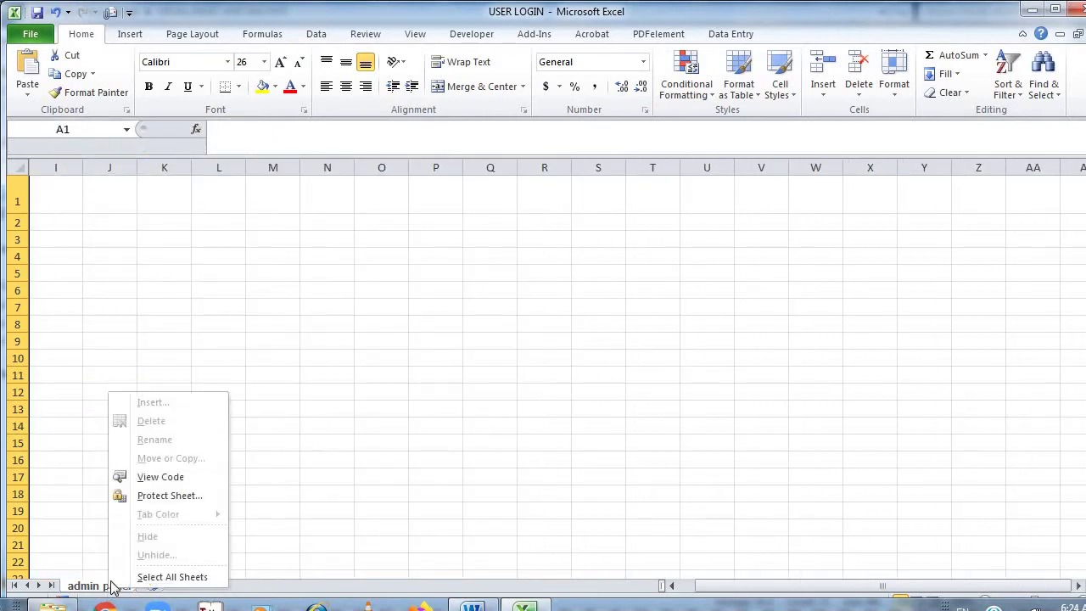
click(141, 501)
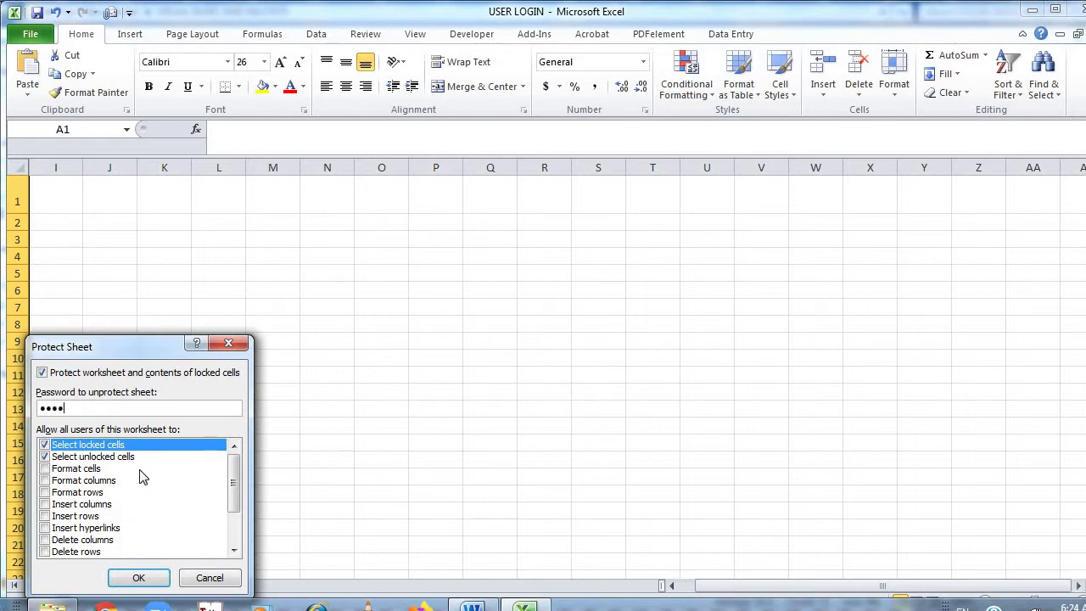
click(139, 577)
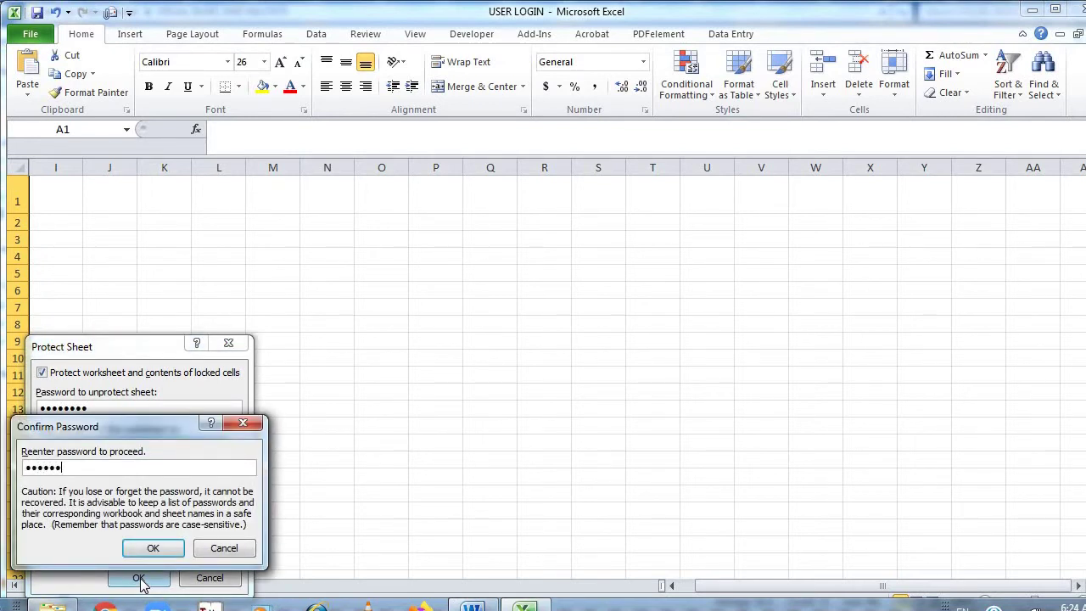
click(150, 548)
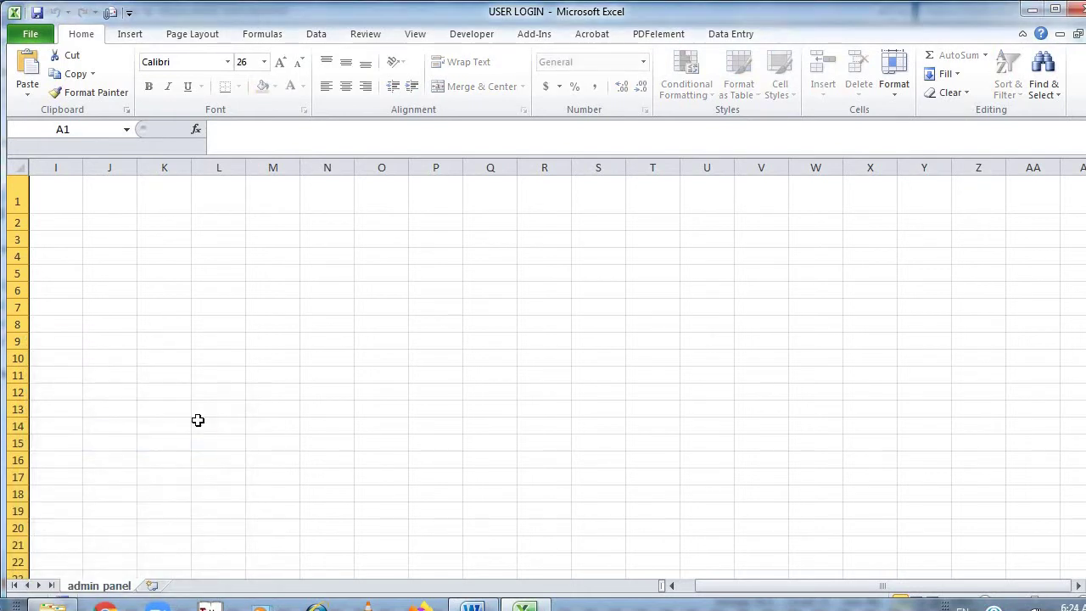
click(197, 421)
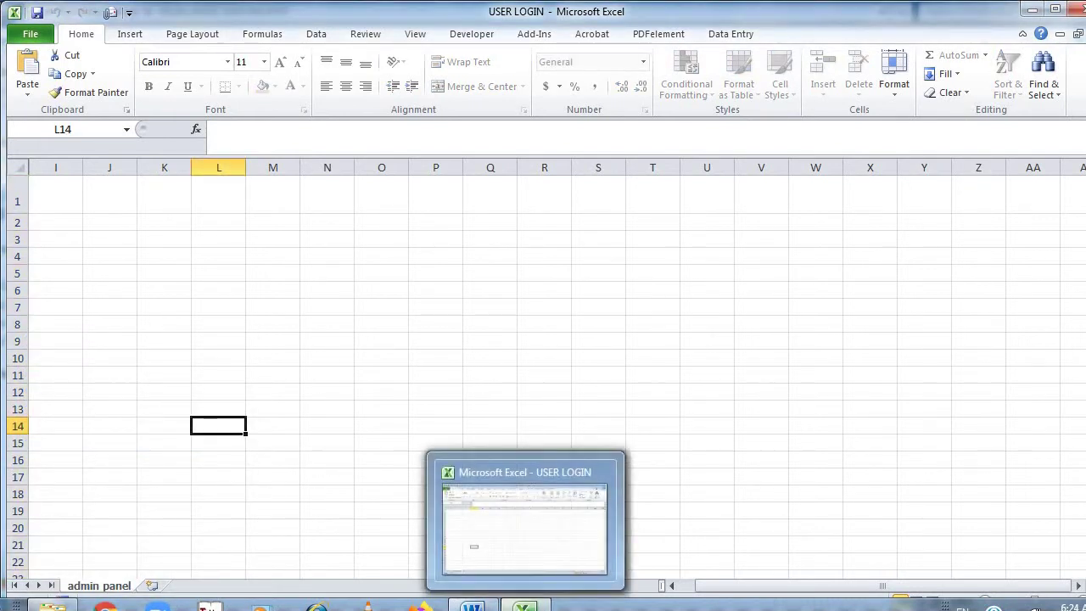
Copy the Principal's user ID from the Word teacher table
click(472, 608)
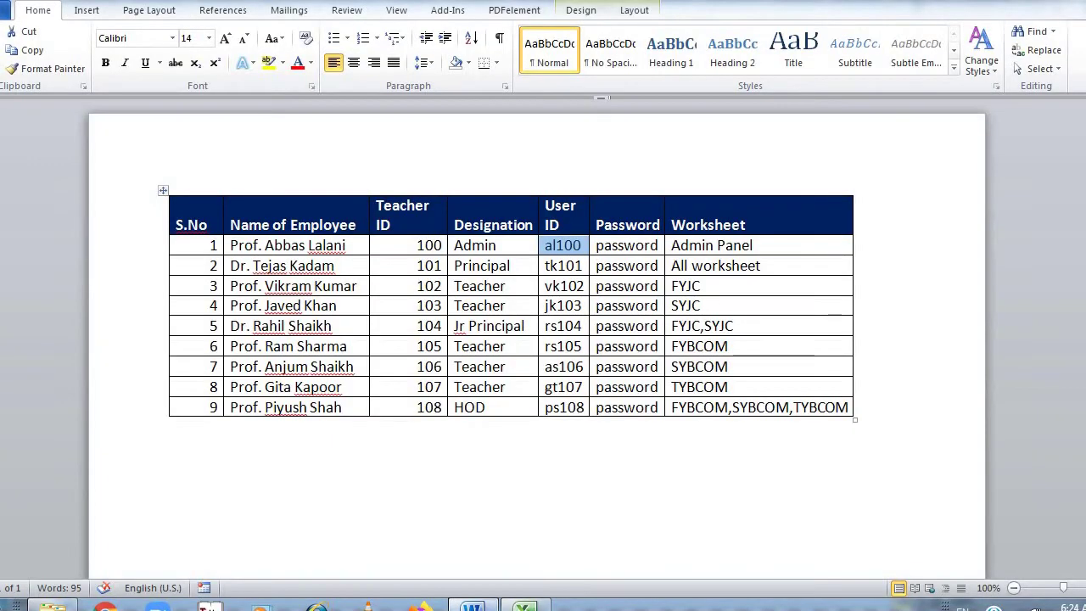
double_click(548, 267)
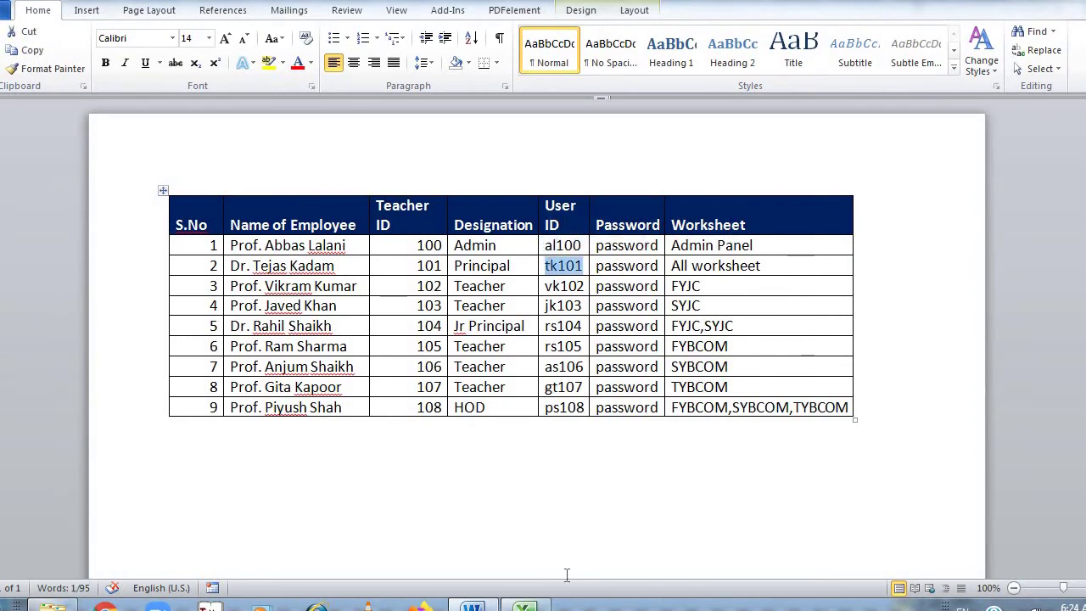
click(525, 608)
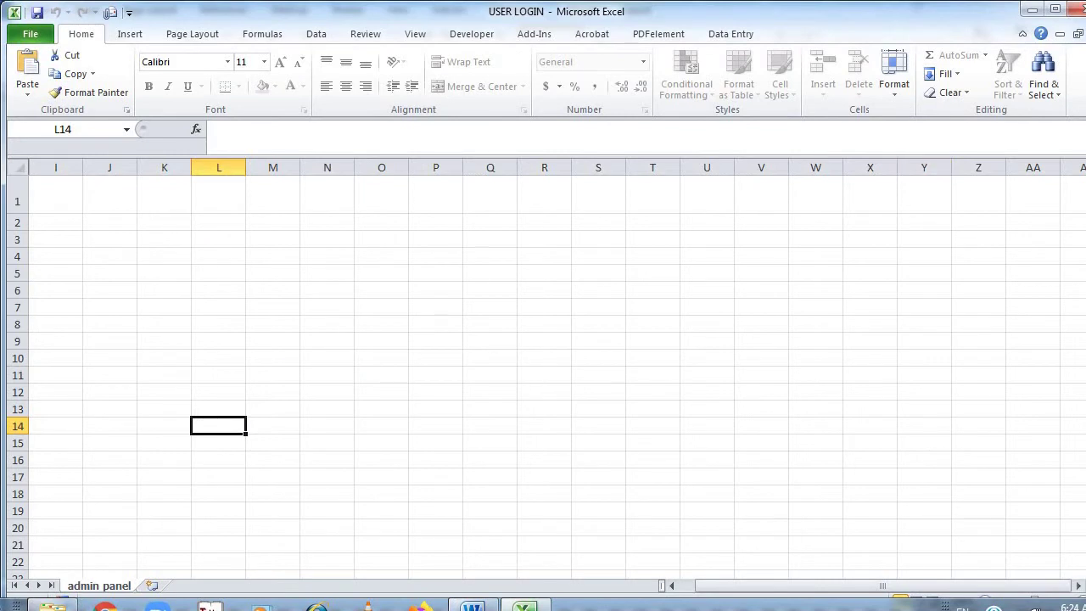
Close without saving, reopen USER LOGIN from recent files and log in as the Principal
key(ctrl+w)
click(536, 322)
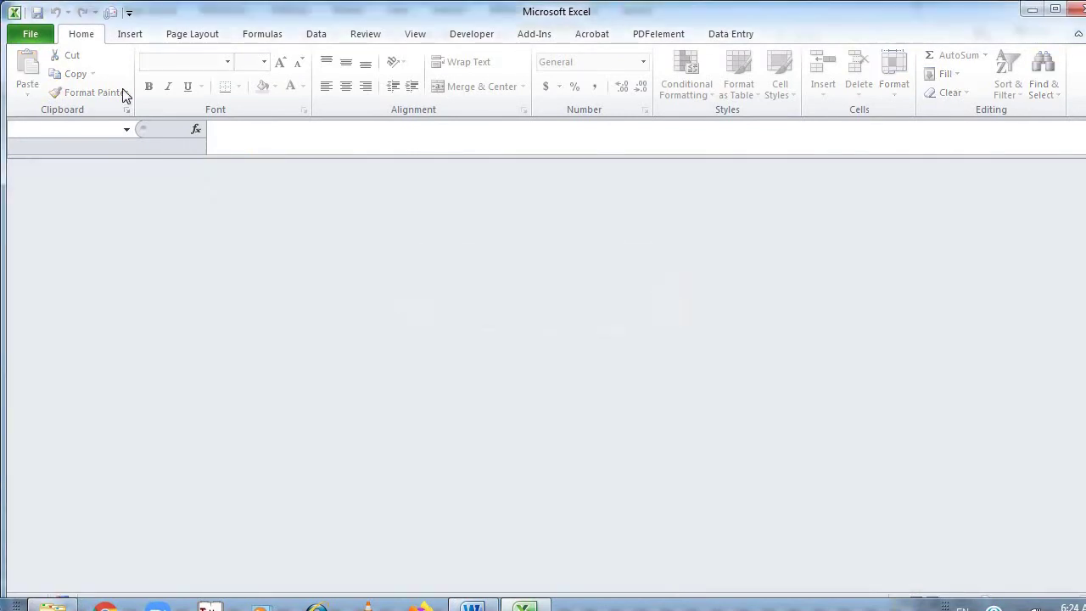
click(35, 37)
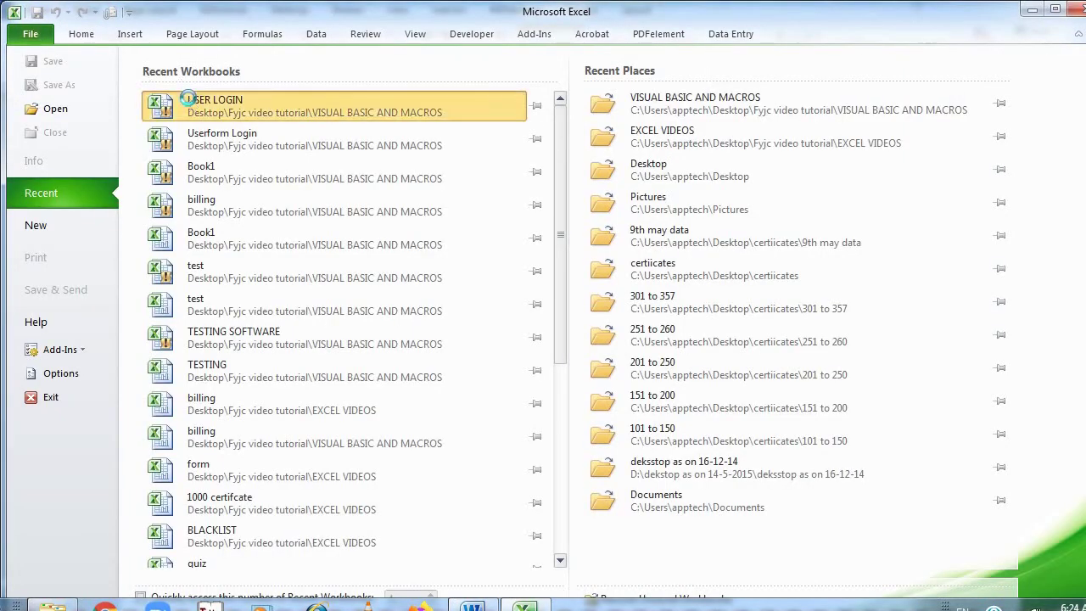
click(191, 102)
text(tk101)
key(Tab)
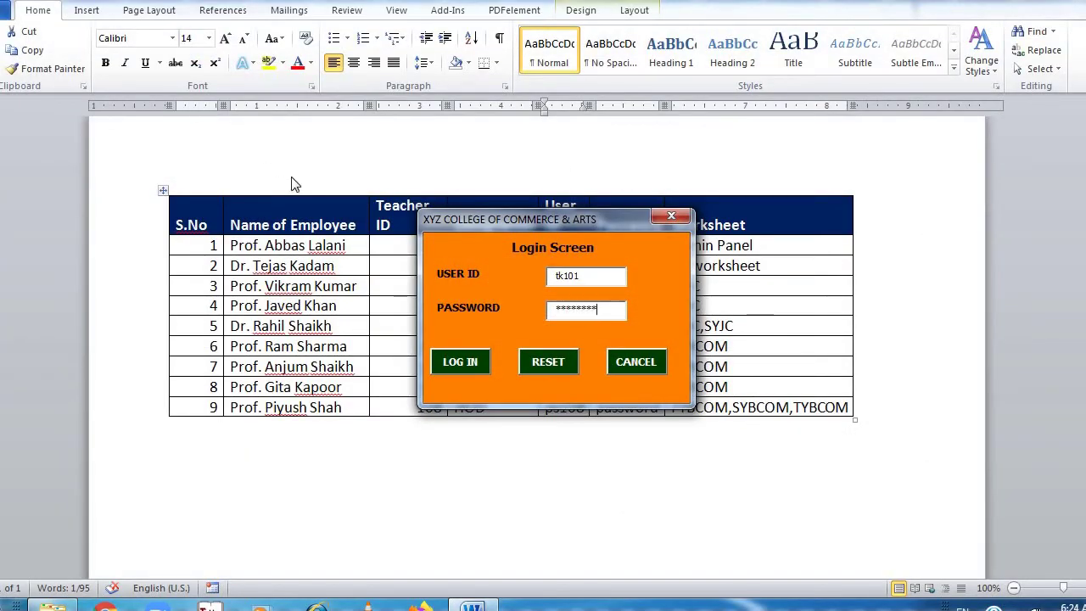
click(449, 367)
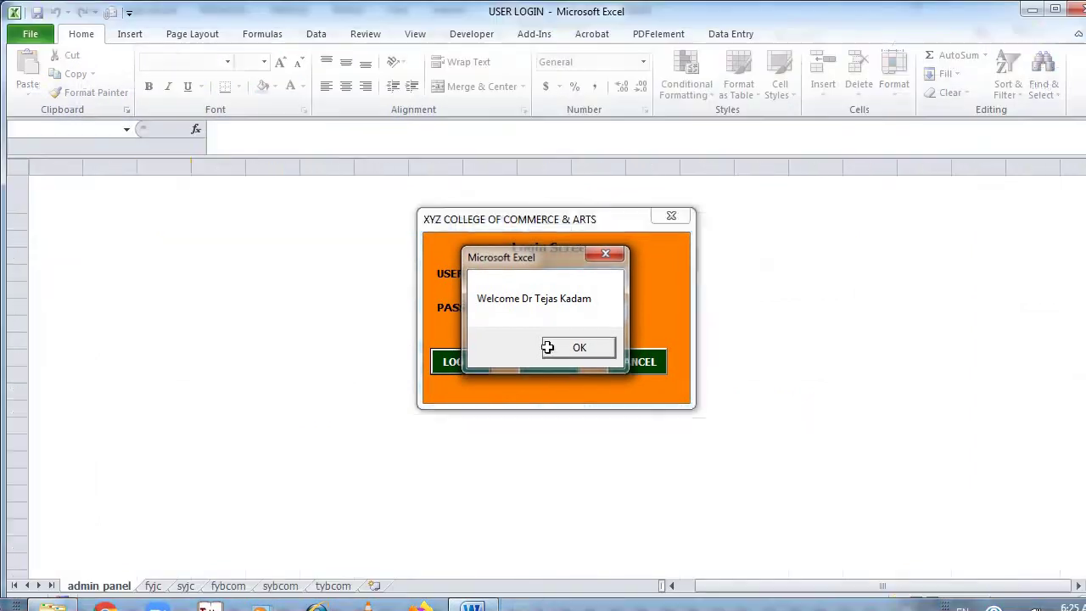
click(561, 355)
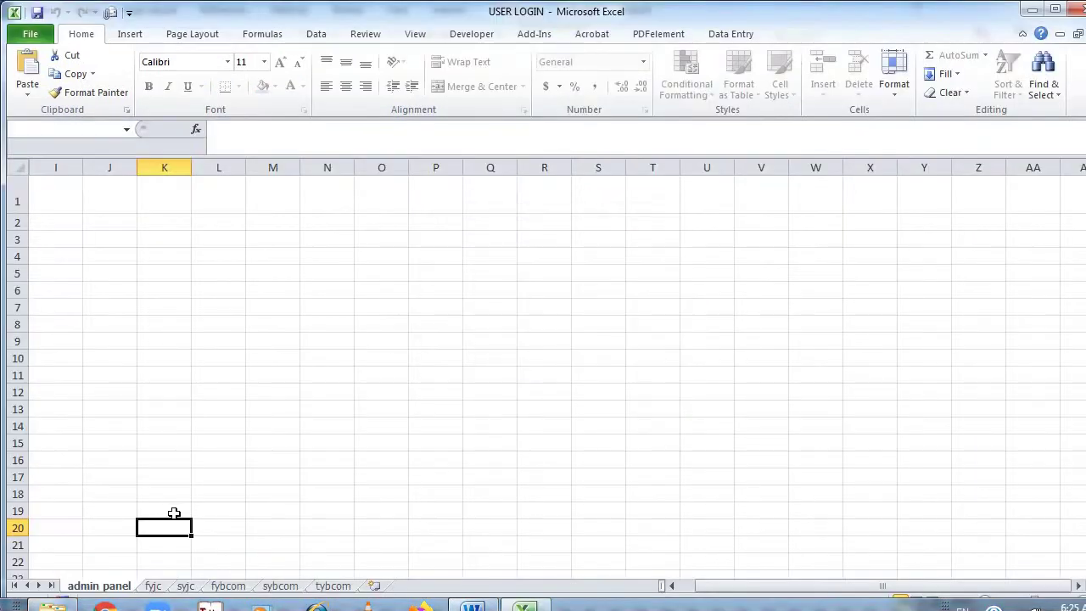
Check the fyjc, syjc, fybcom, sybcom and tybcom sheets, then close without saving
click(153, 586)
click(185, 586)
click(222, 586)
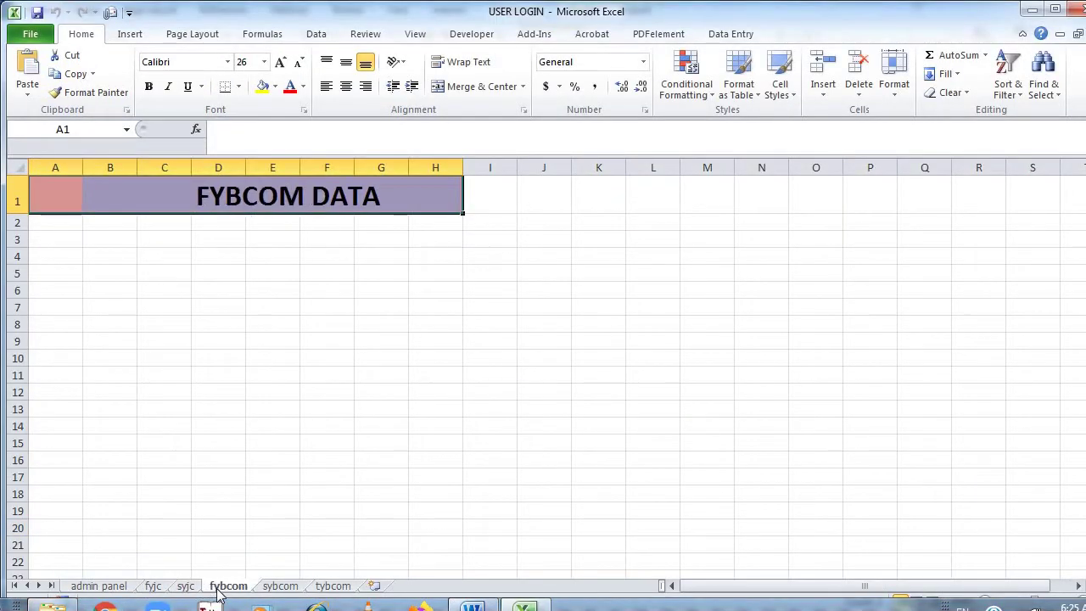
click(267, 586)
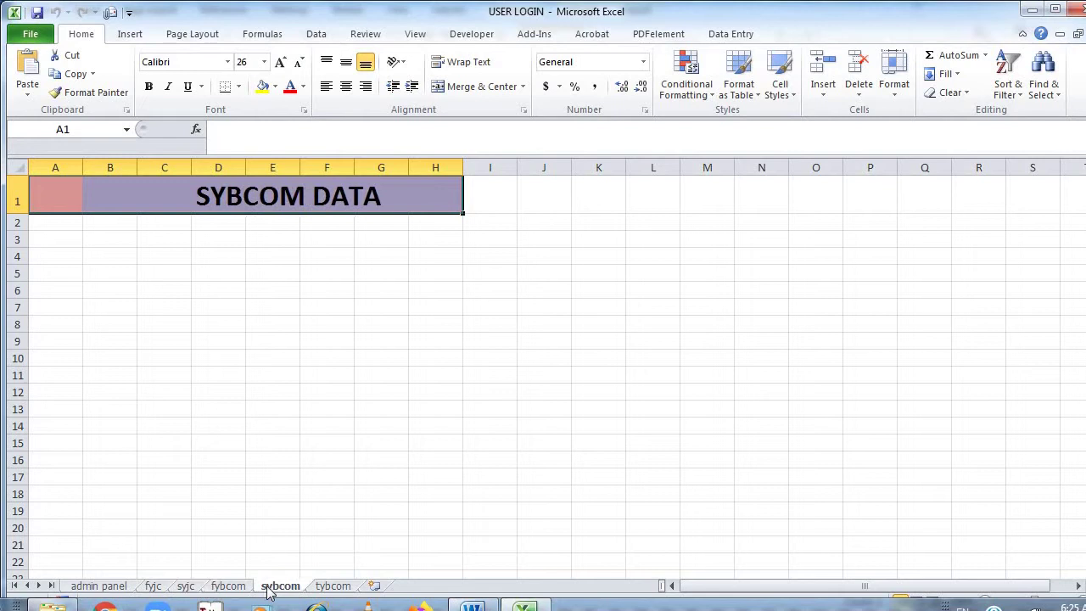
click(327, 587)
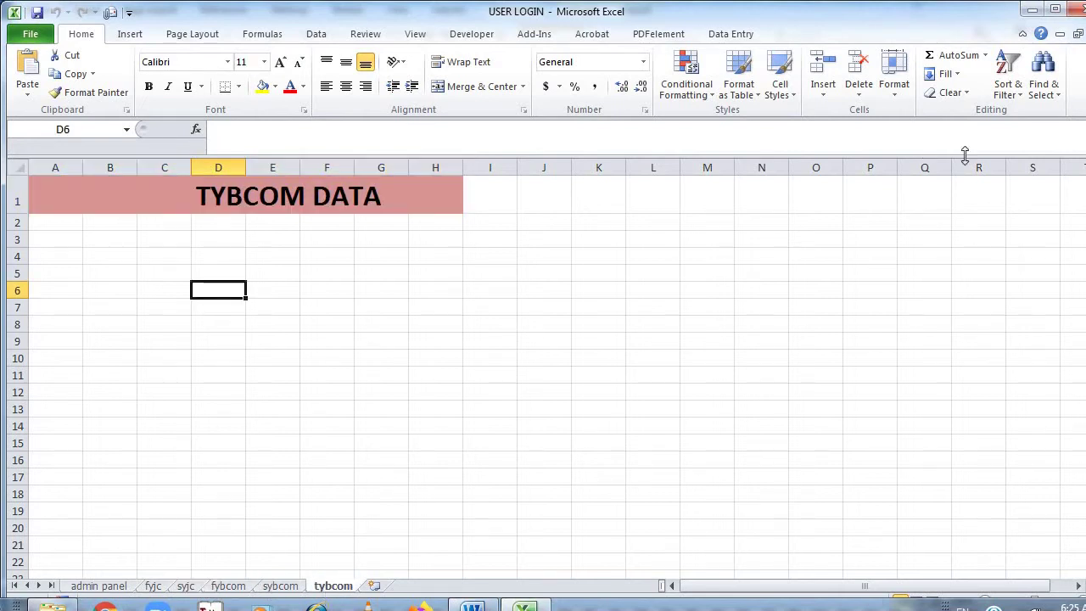
click(1082, 9)
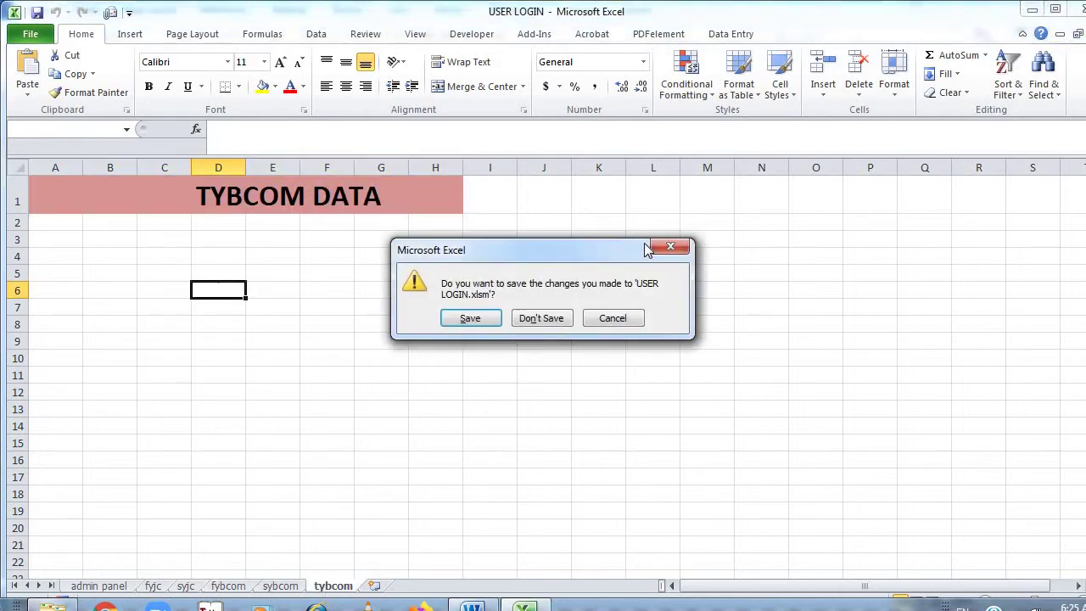
click(548, 324)
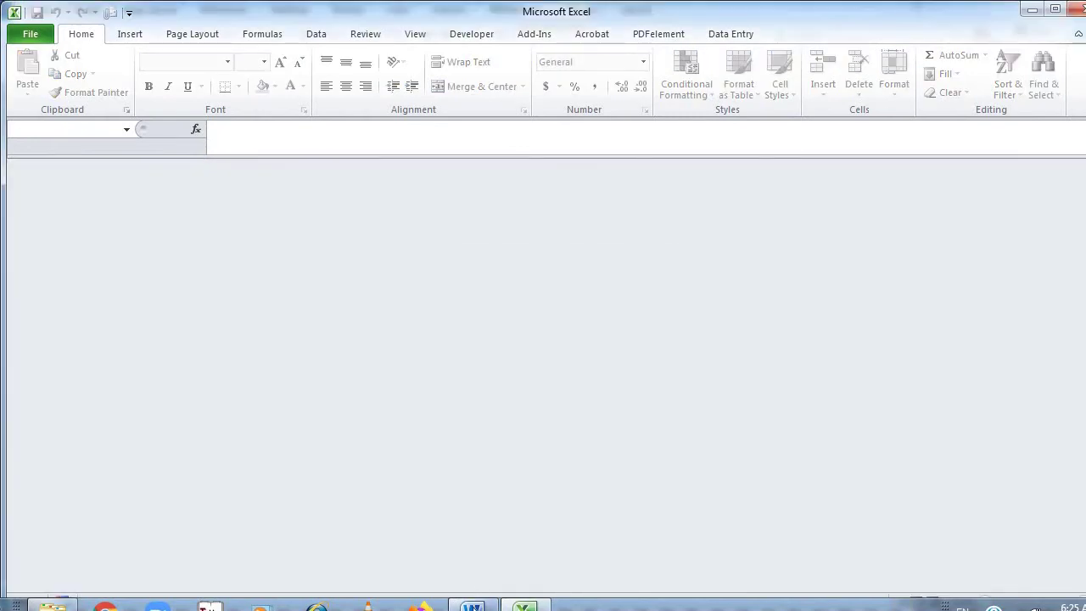
Select the third teacher's user ID in the Word table
click(472, 606)
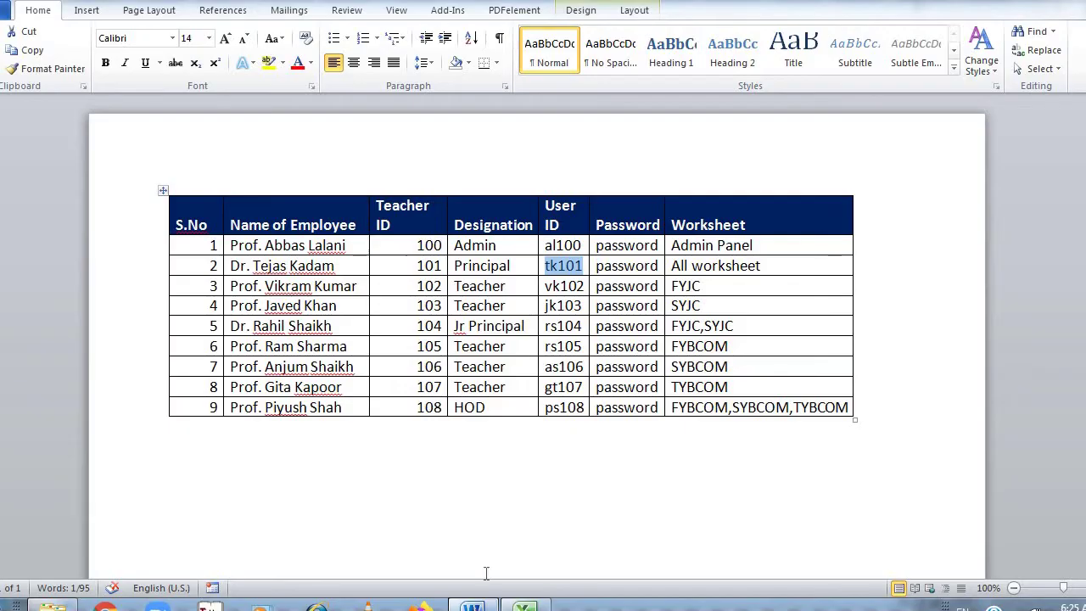
double_click(555, 285)
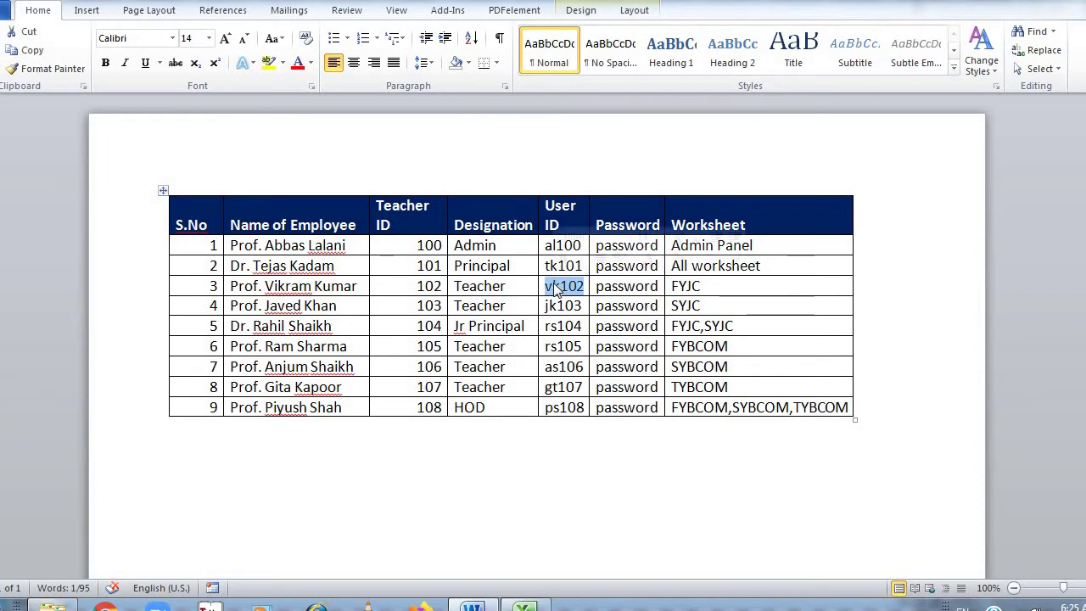
click(524, 606)
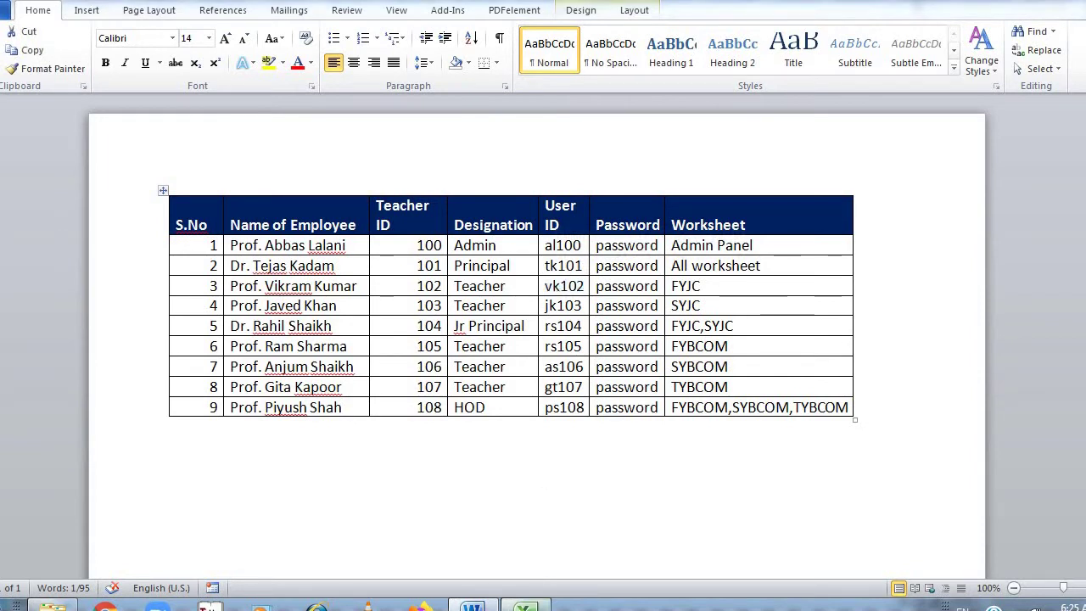
Cancel the Open workbook dialog and close the empty Excel window
click(30, 38)
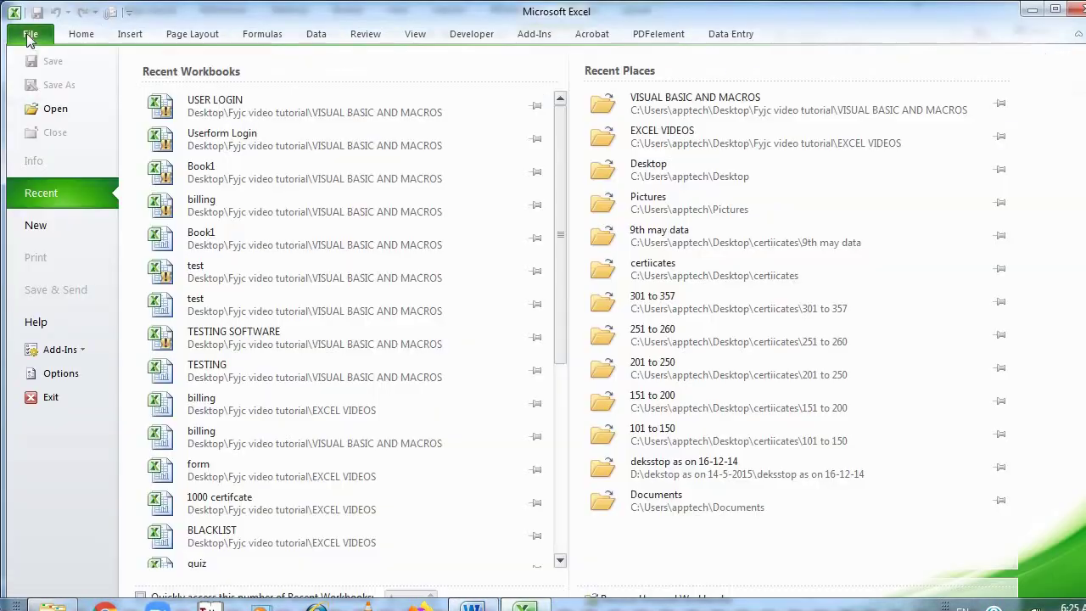
click(63, 105)
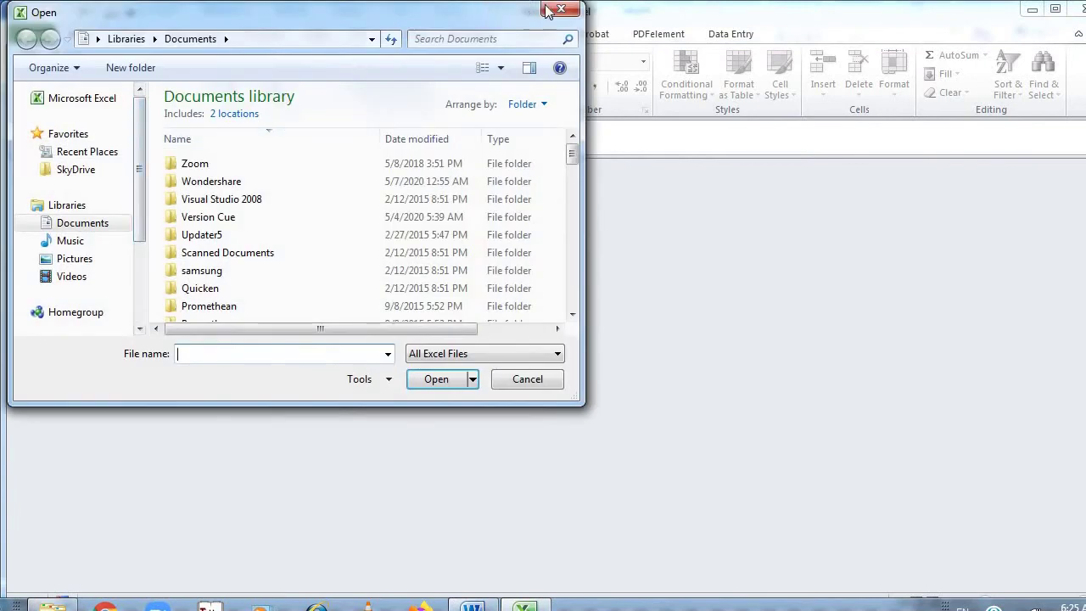
click(556, 11)
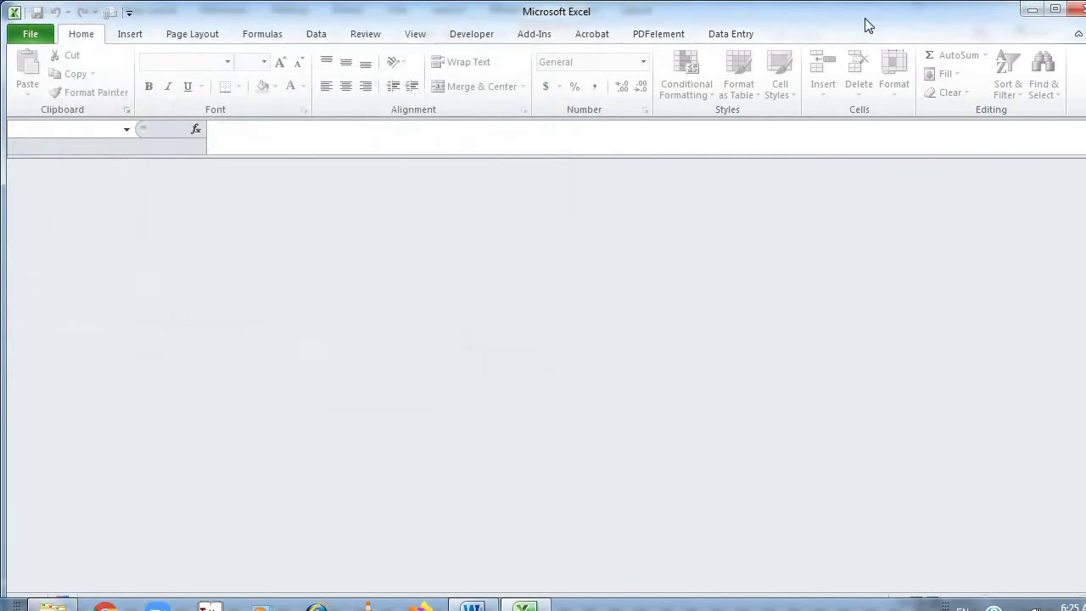
click(1076, 9)
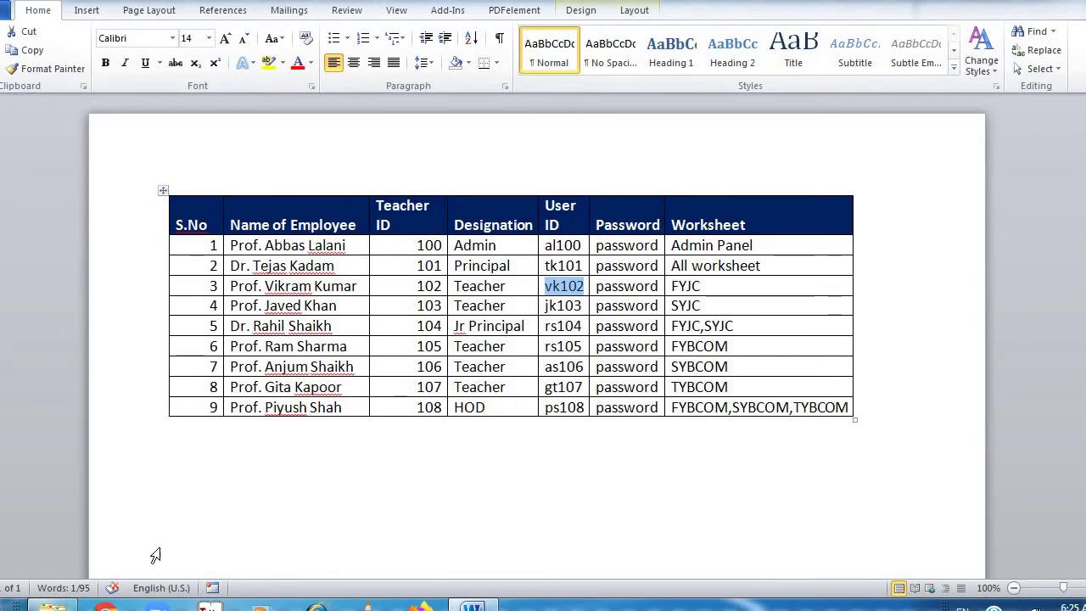
Open USER LOGIN from its folder and sign in with the FYJC teacher's user ID and password
mouse_move(52, 604)
click(79, 552)
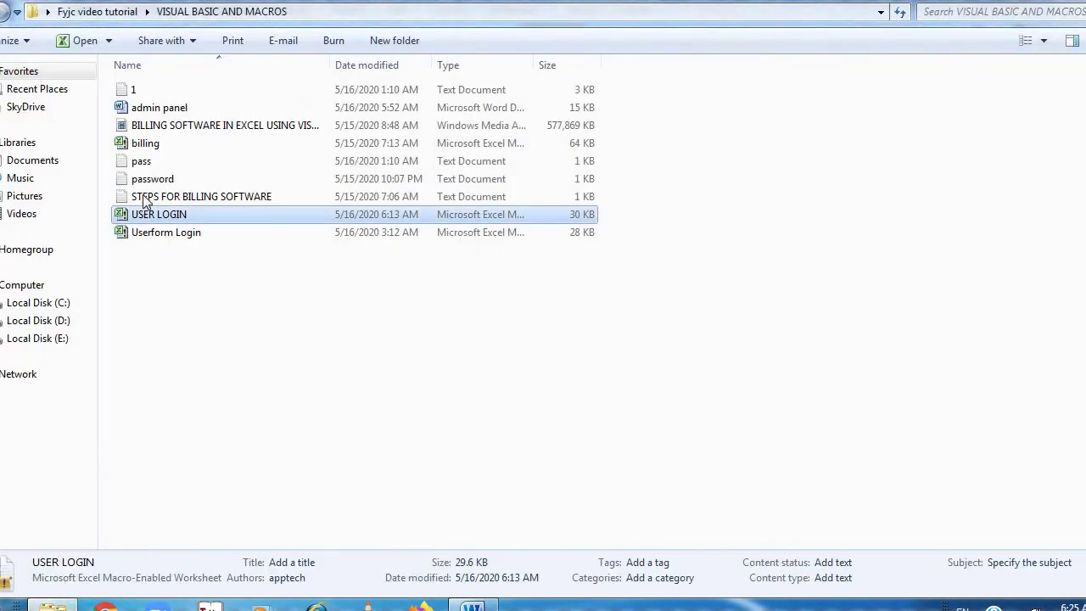
double_click(143, 215)
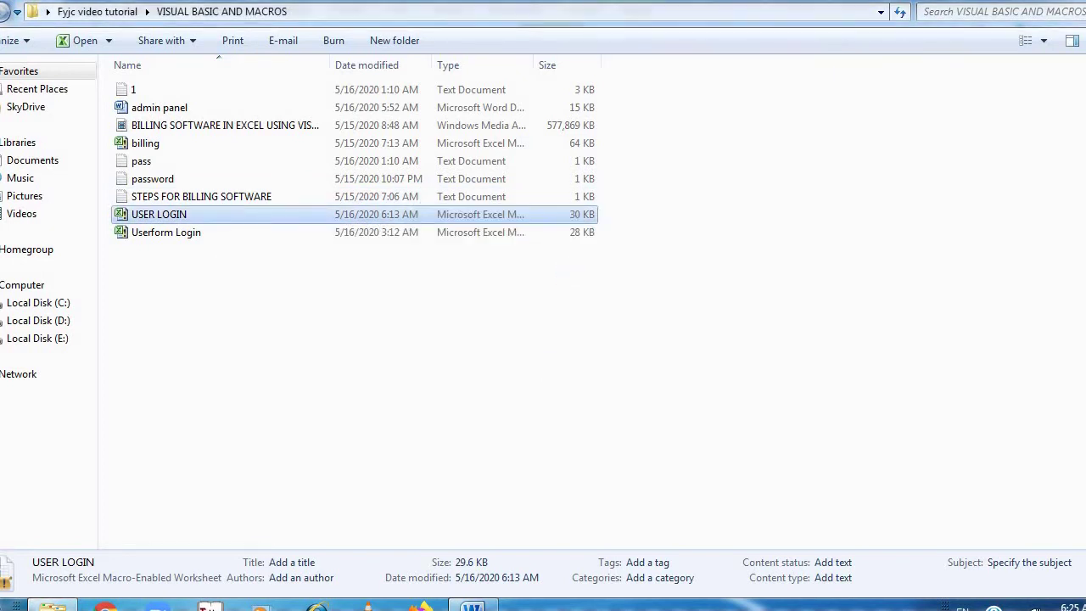
click(471, 605)
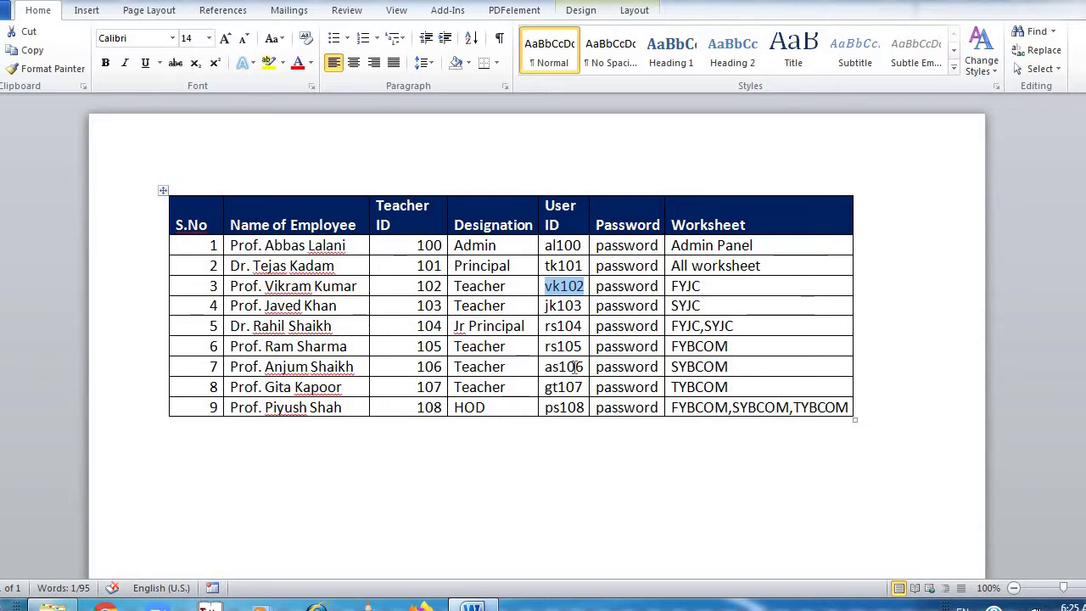
key(alt+Tab)
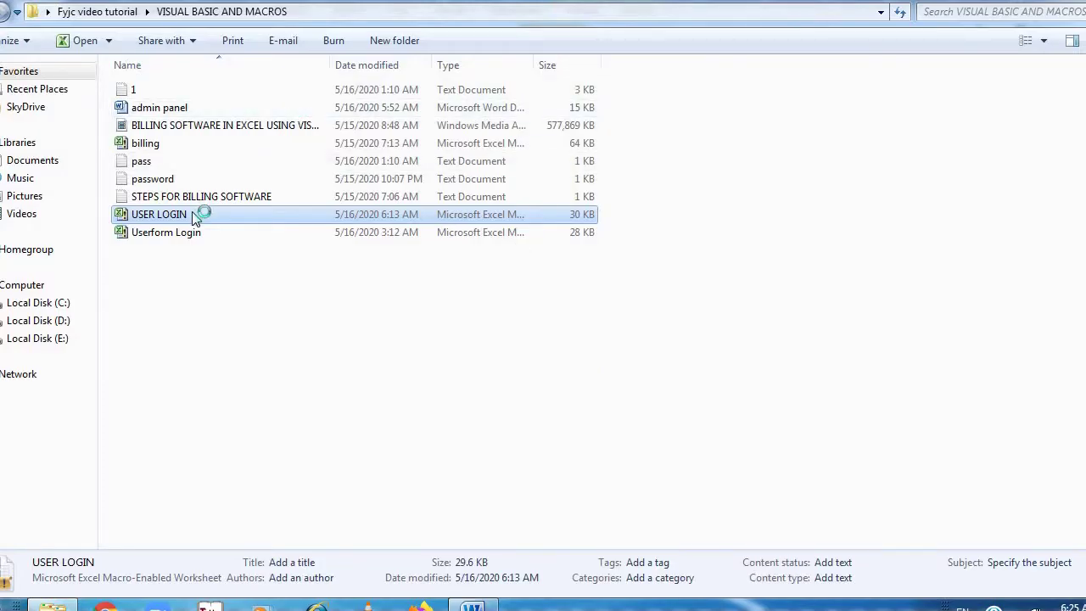
text(vk102)
key(Tab)
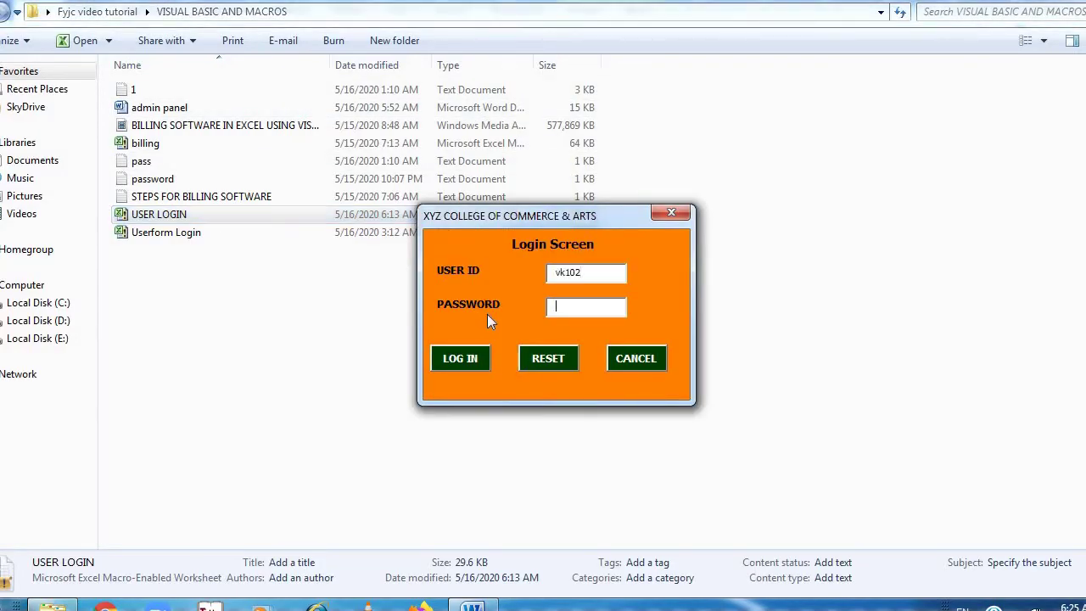
text(*****)
click(441, 364)
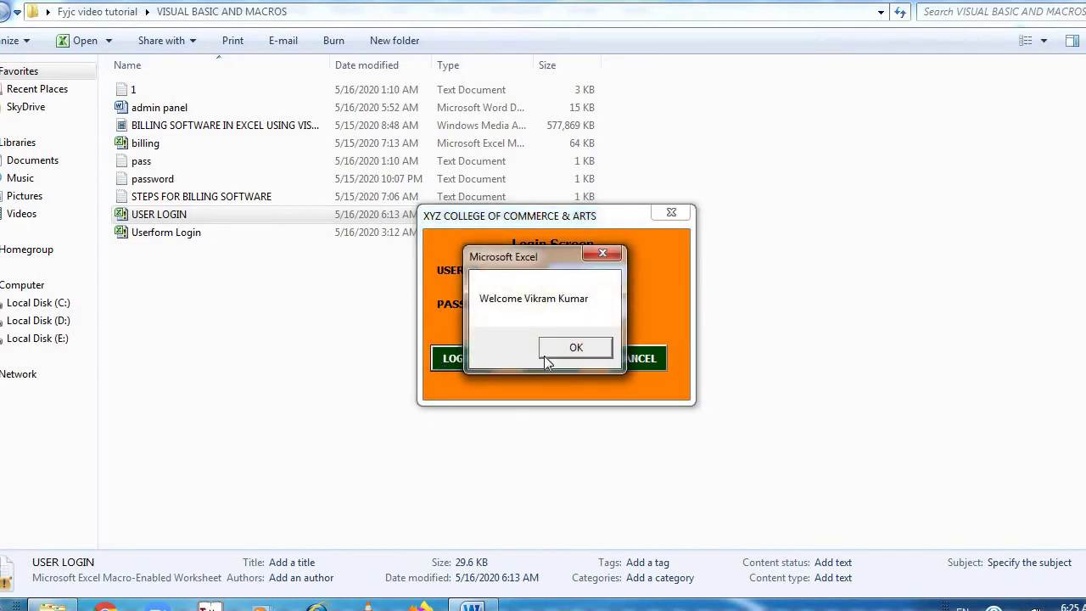
click(544, 356)
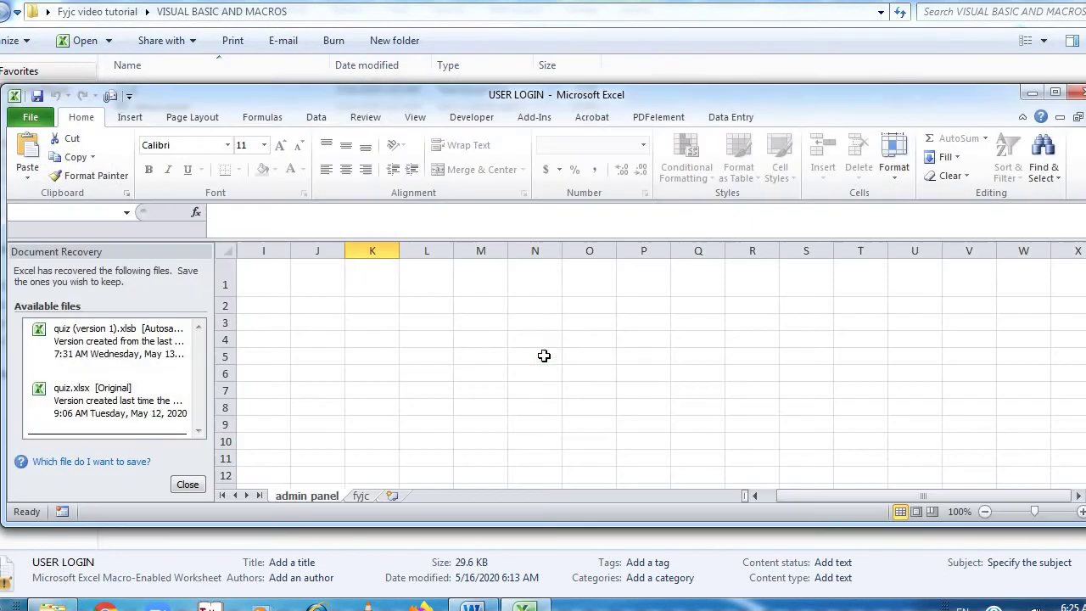
Check the fyjc and admin panel sheets, then close the workbook
click(360, 496)
click(329, 497)
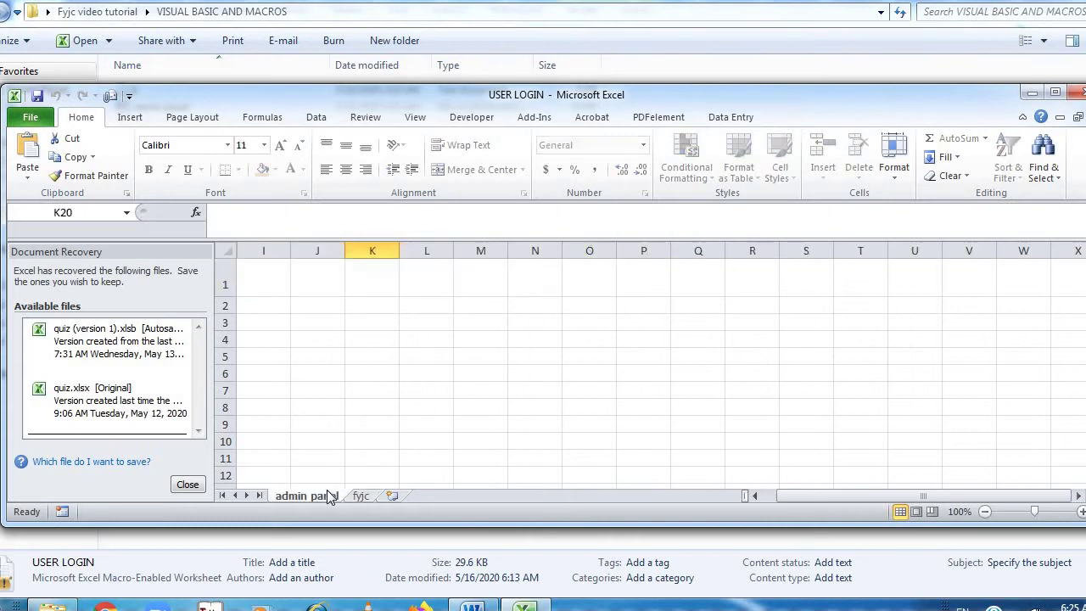
click(332, 303)
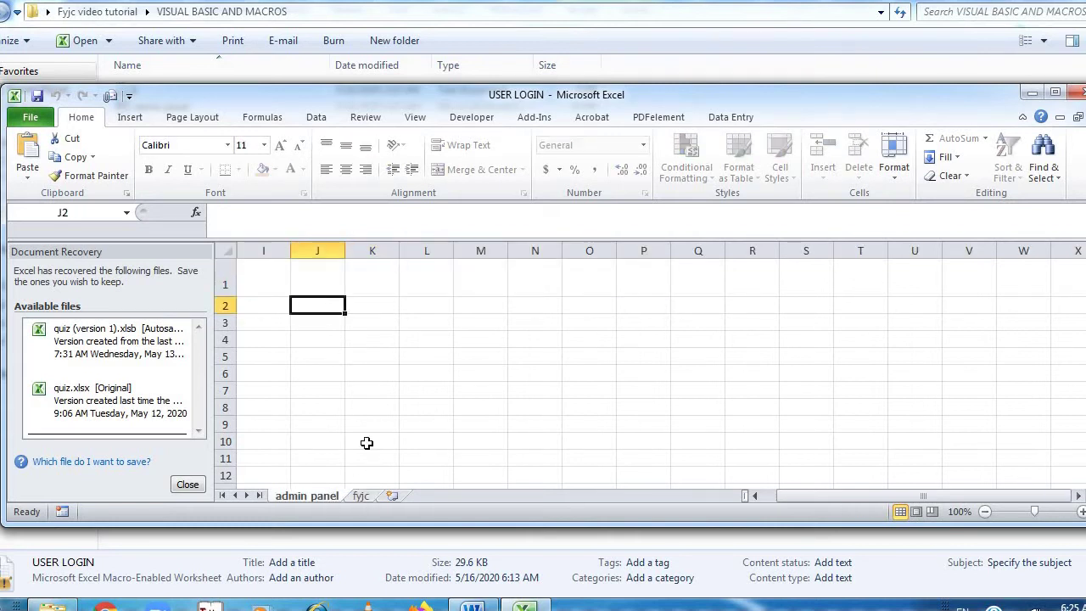
click(368, 497)
click(382, 408)
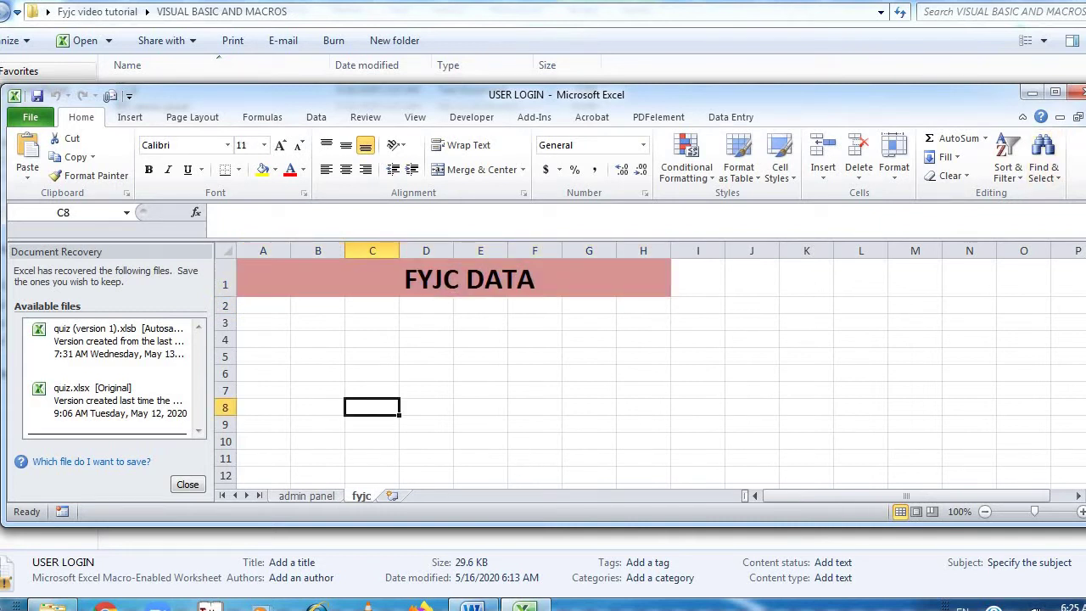
key(ctrl+w)
Discard changes, copy the SYJC teacher's user ID from the staff table, and reopen USER LOGIN
click(550, 316)
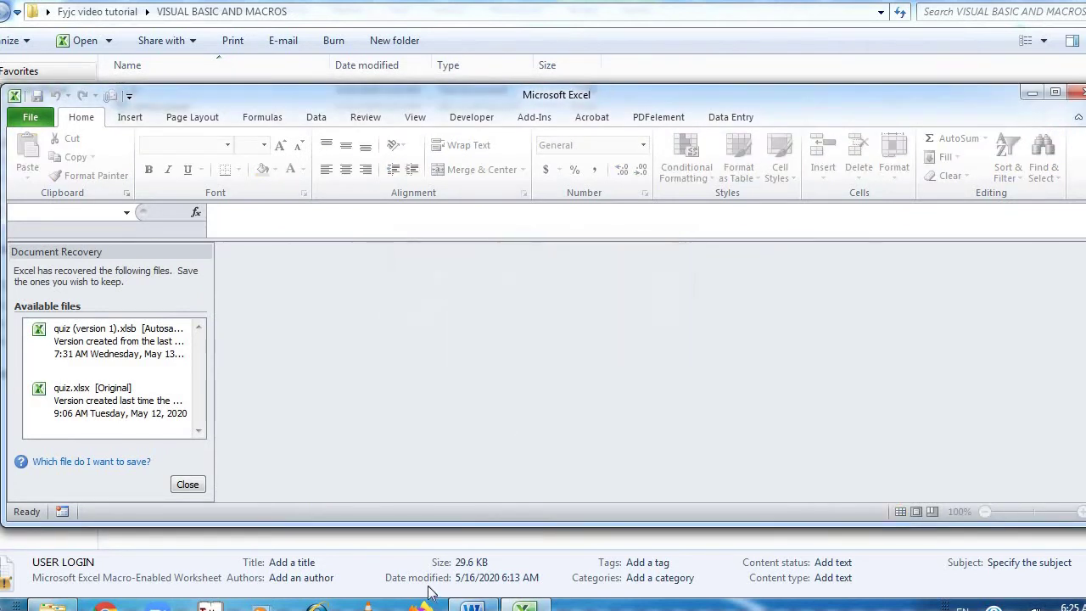
click(472, 608)
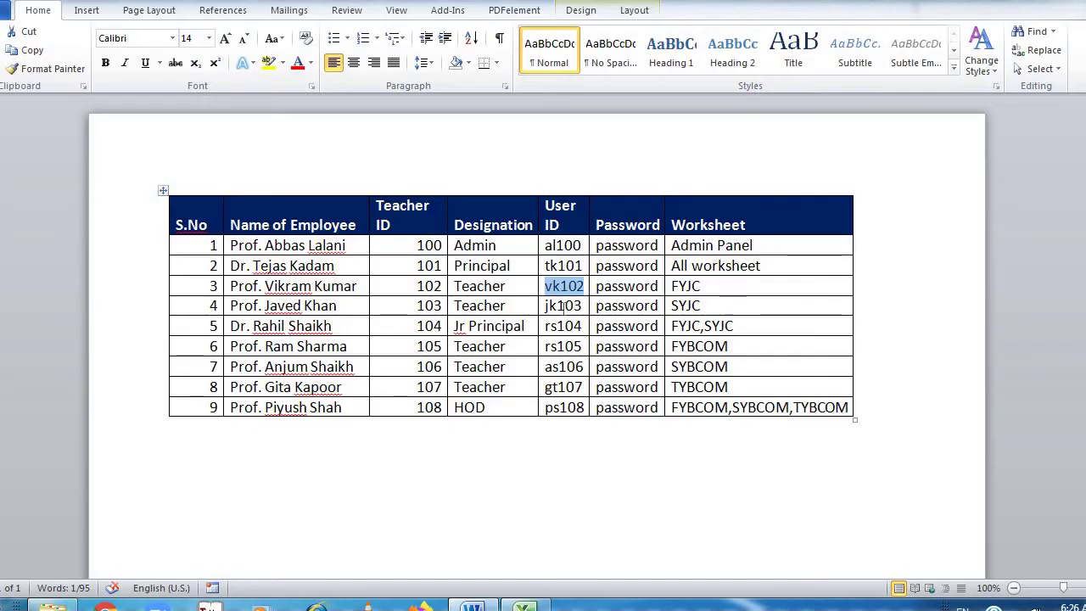
double_click(563, 305)
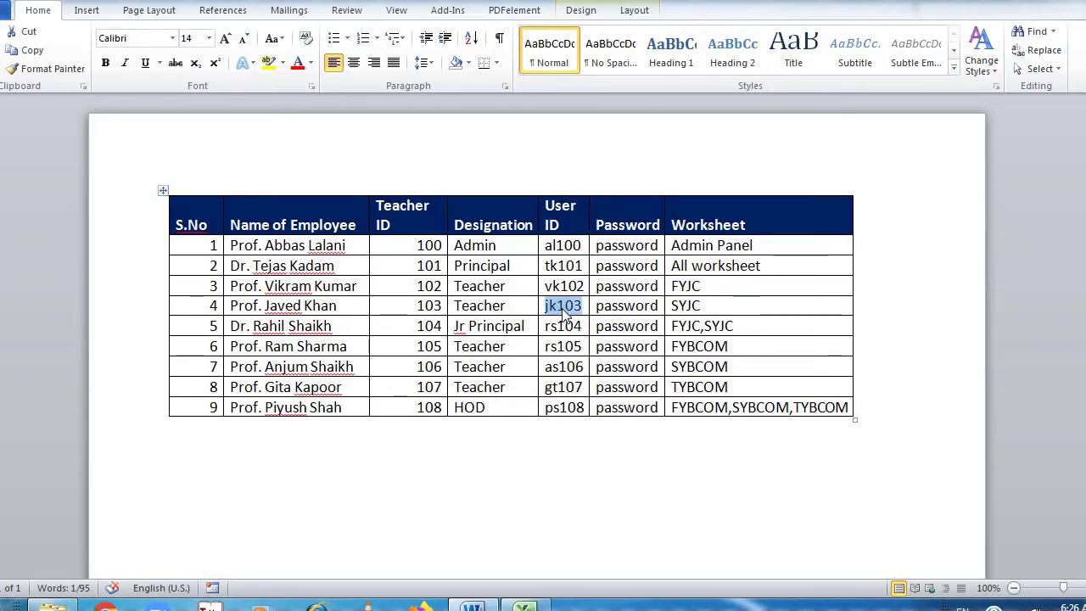
key(alt+Tab)
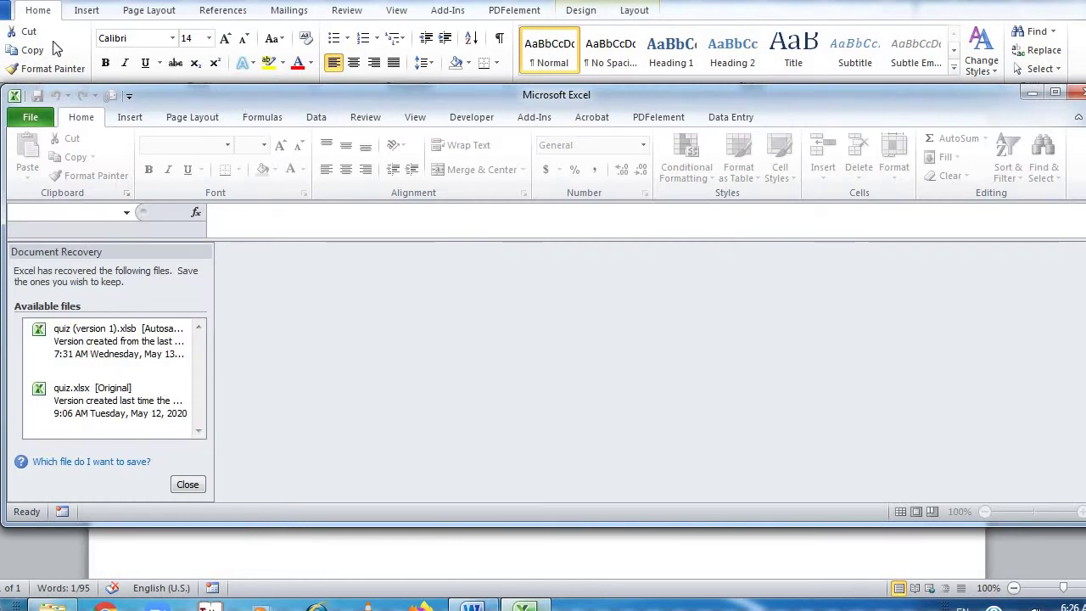
click(29, 120)
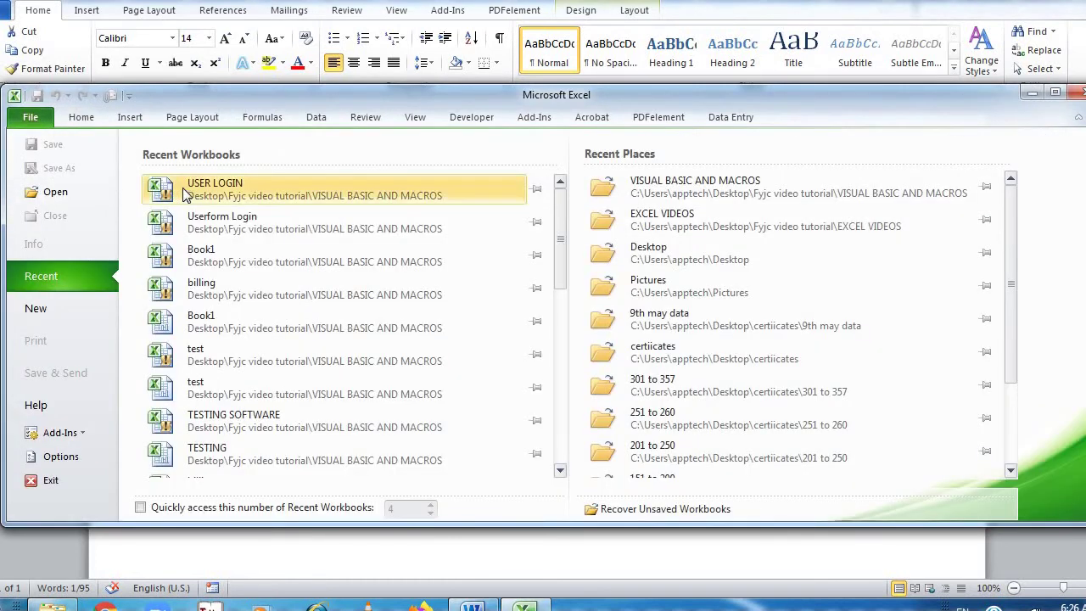
key(Escape)
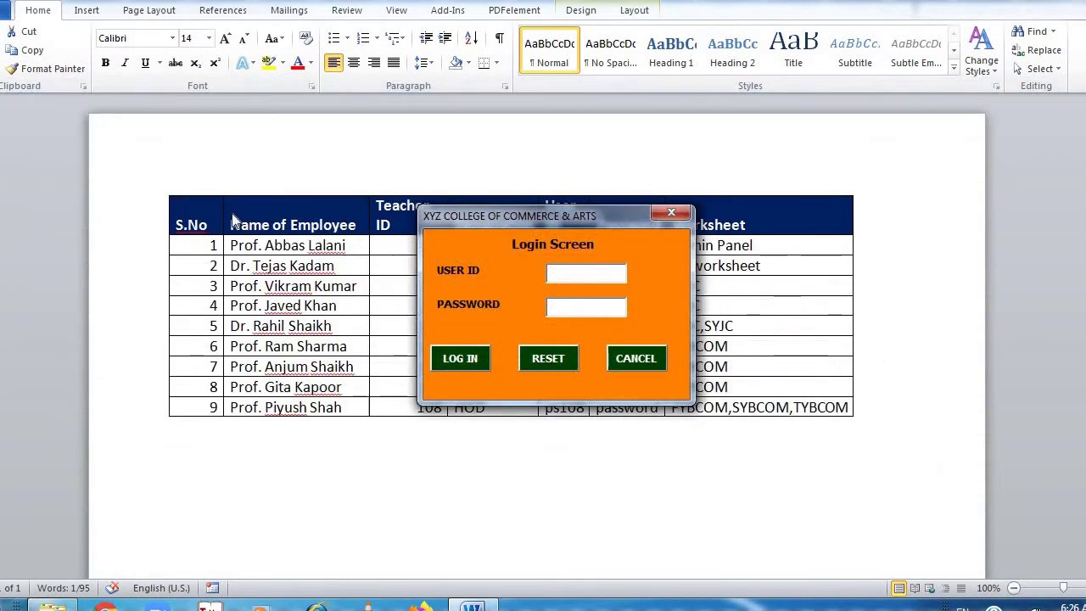
text(jk103)
Log in as the SYJC teacher, view the syjc sheet, and close without saving
key(Tab)
click(448, 358)
click(557, 347)
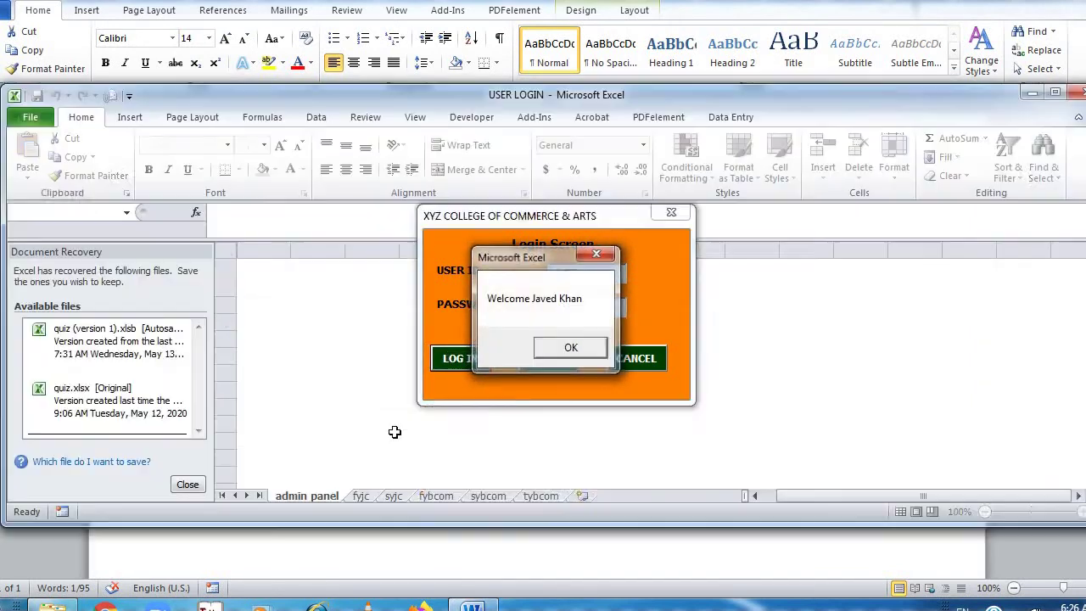
click(361, 497)
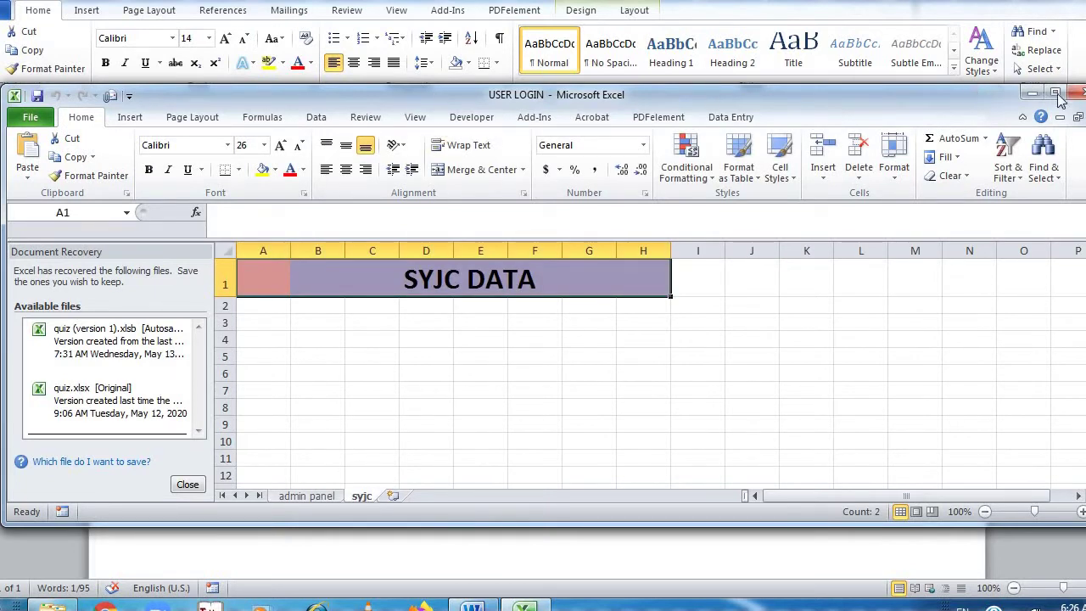
click(1077, 116)
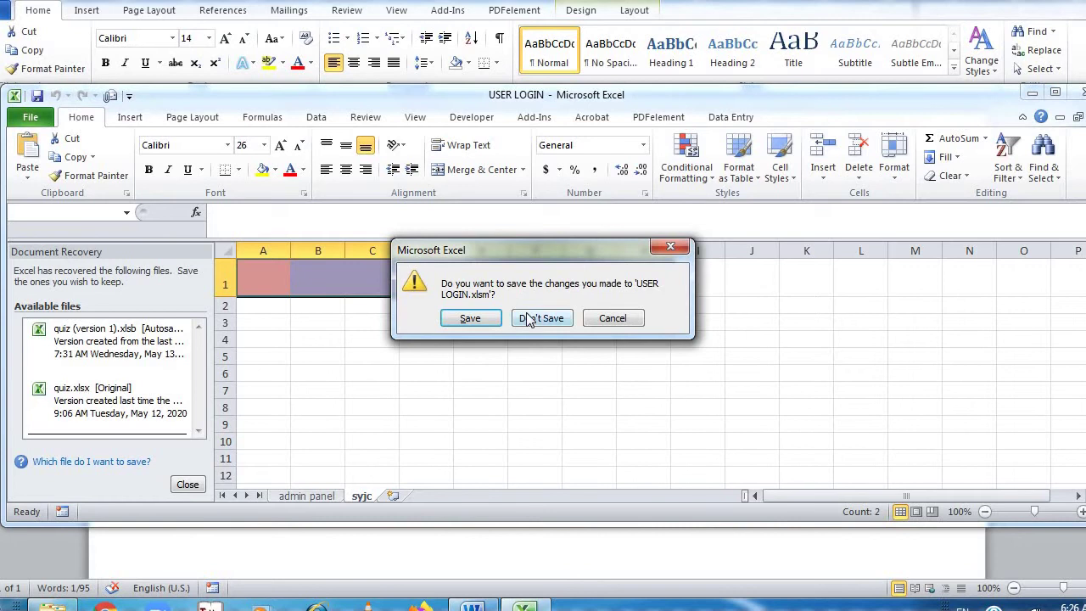
click(538, 315)
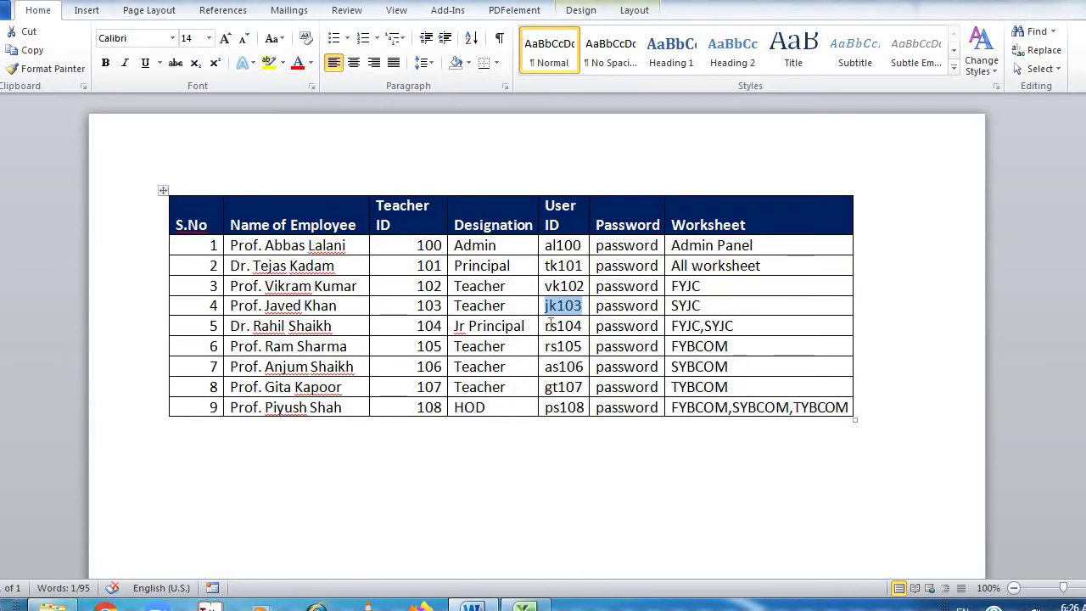
Copy the Jr Principal's user ID, reopen USER LOGIN, and enter the ID and password
double_click(550, 327)
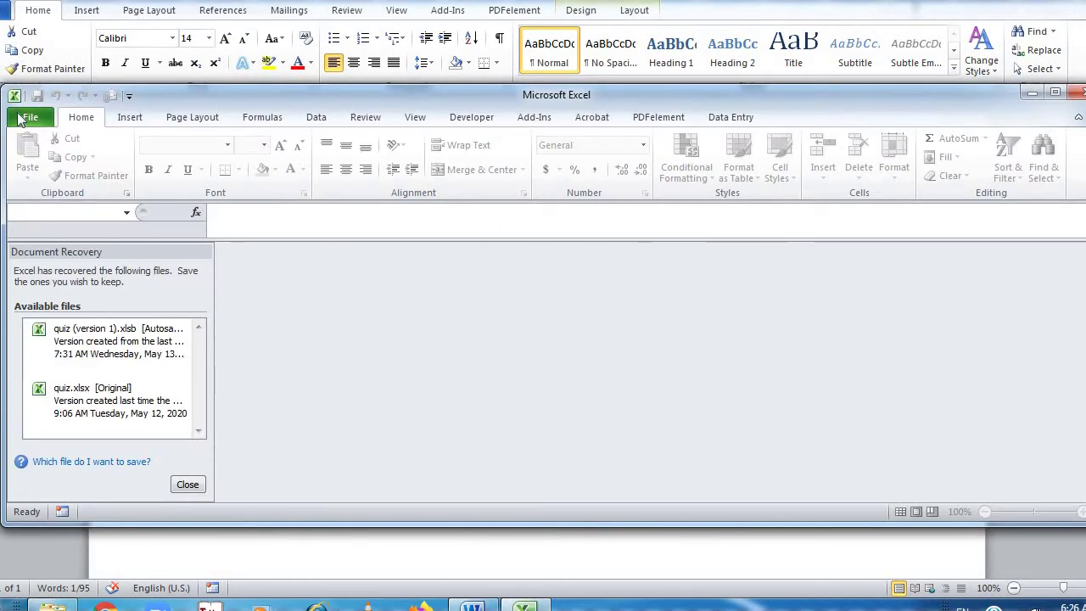
click(30, 117)
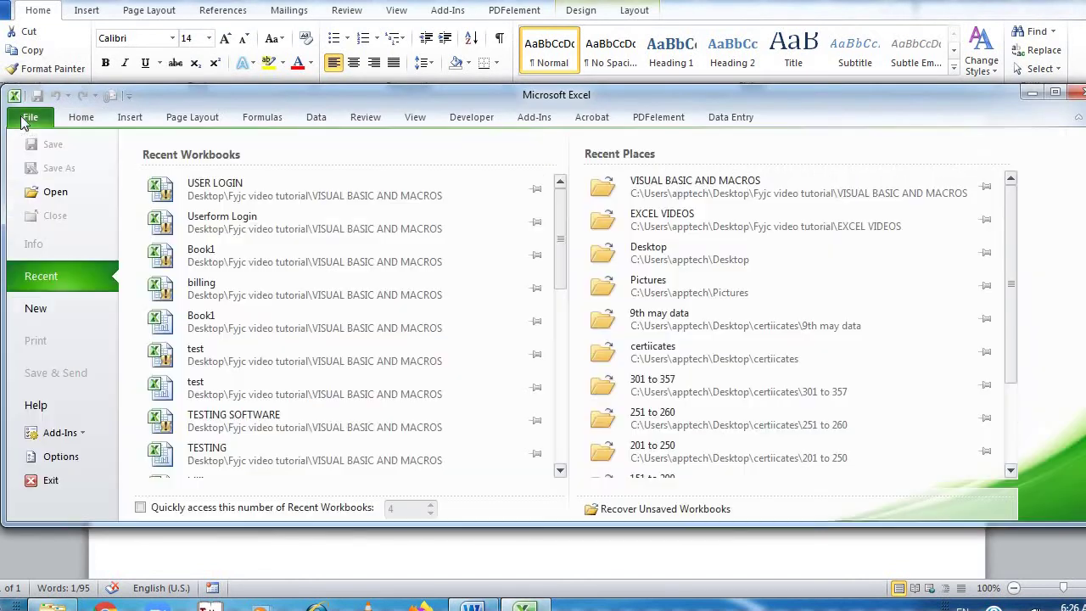
click(185, 186)
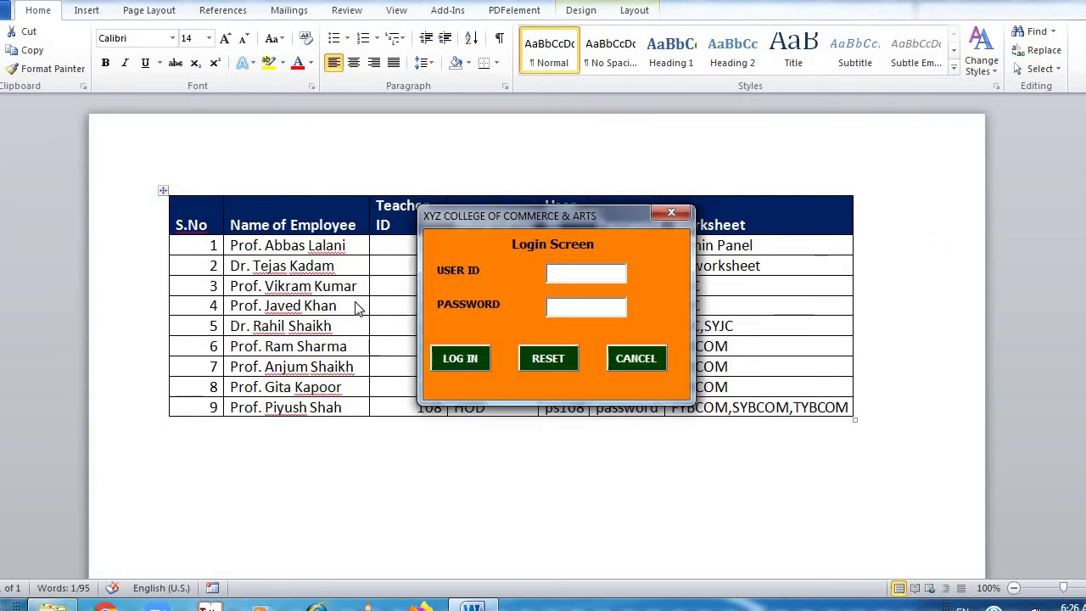
text(rs104)
key(Tab)
text(sw)
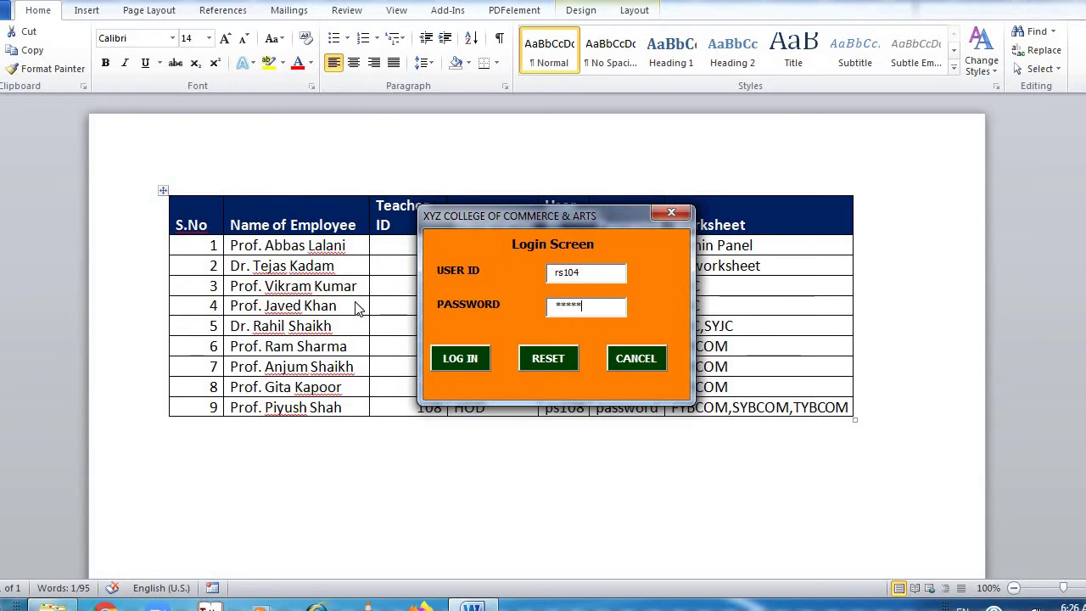
Log in, view the syjc sheet, close without saving, and select the FYBCOM teacher's ID
click(472, 360)
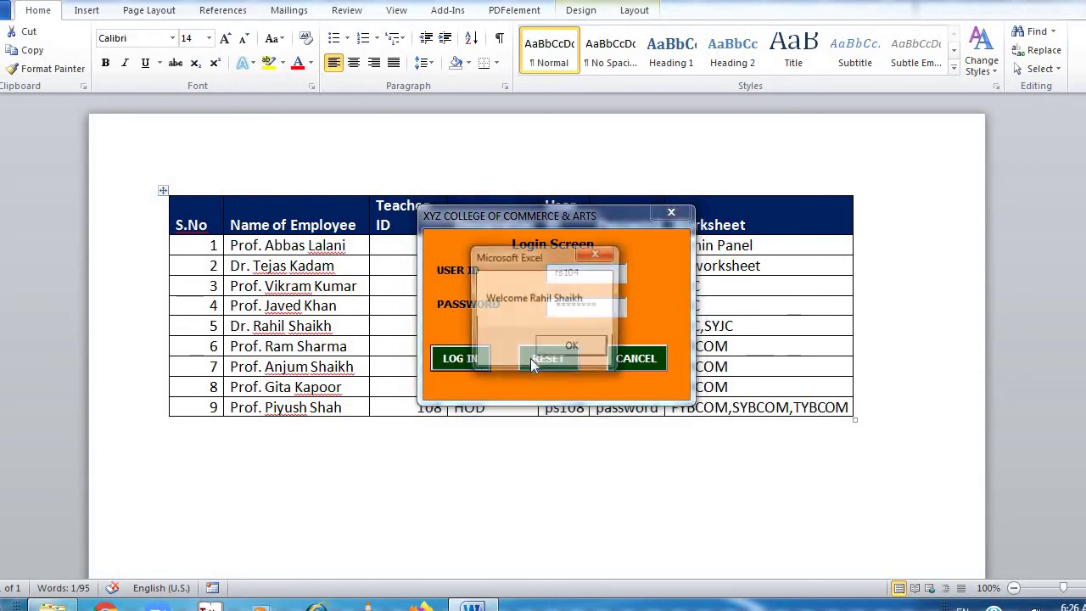
click(560, 349)
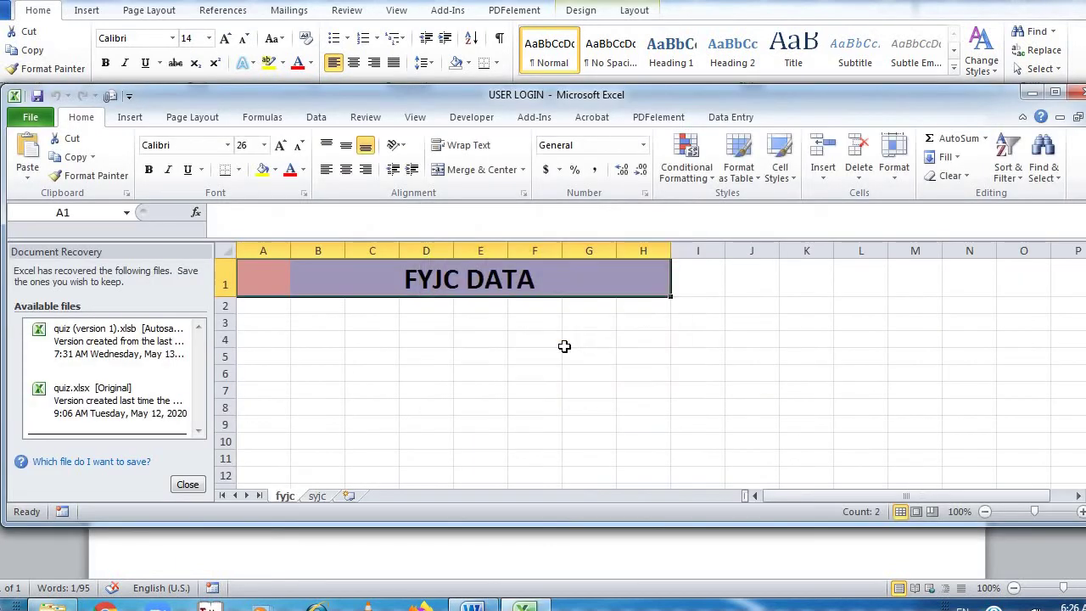
click(317, 496)
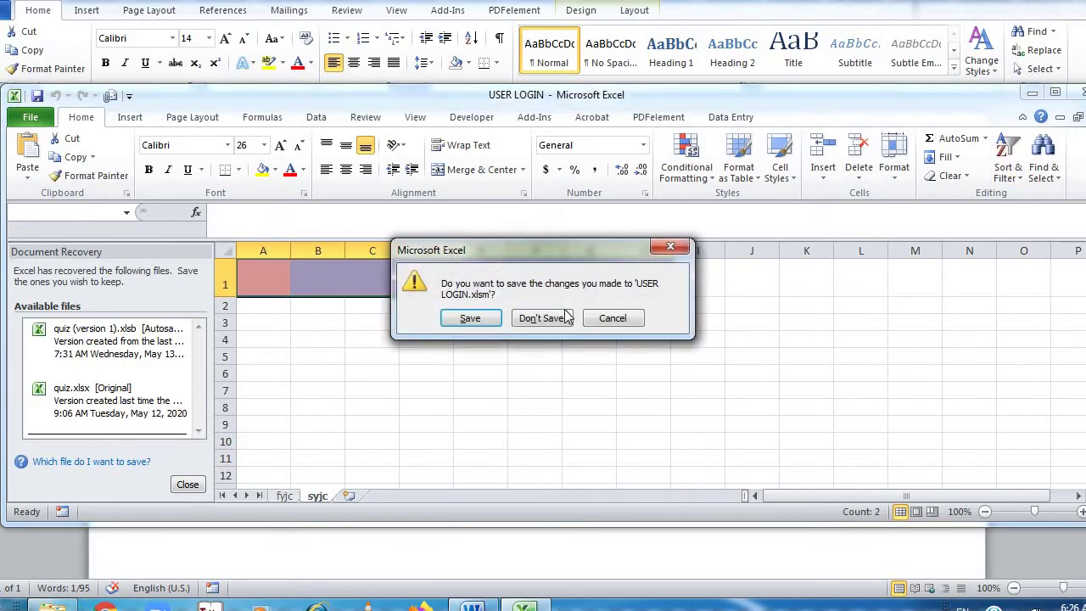
click(556, 320)
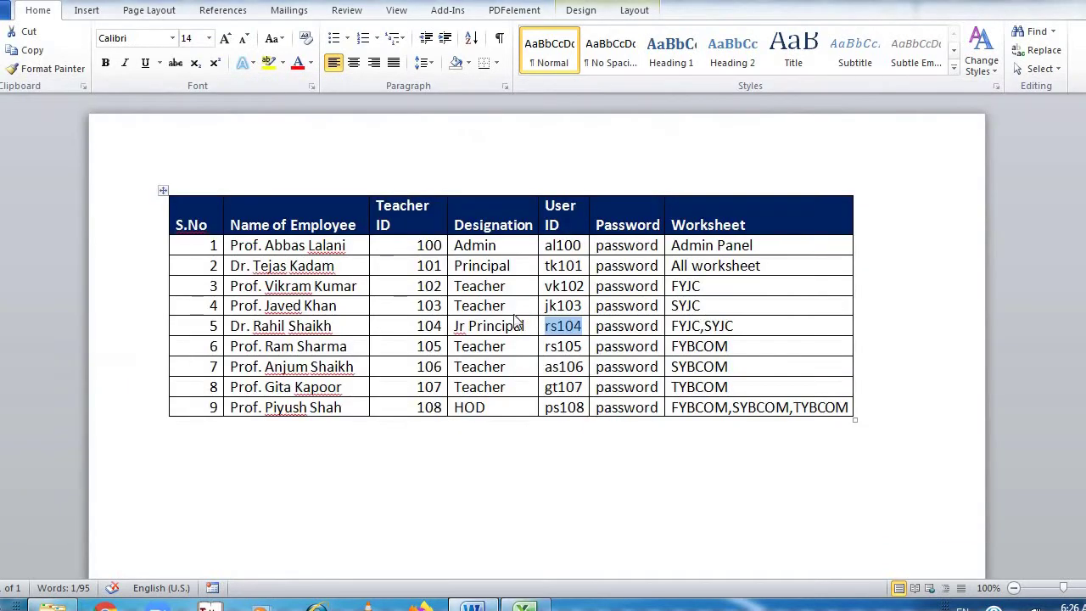
double_click(562, 346)
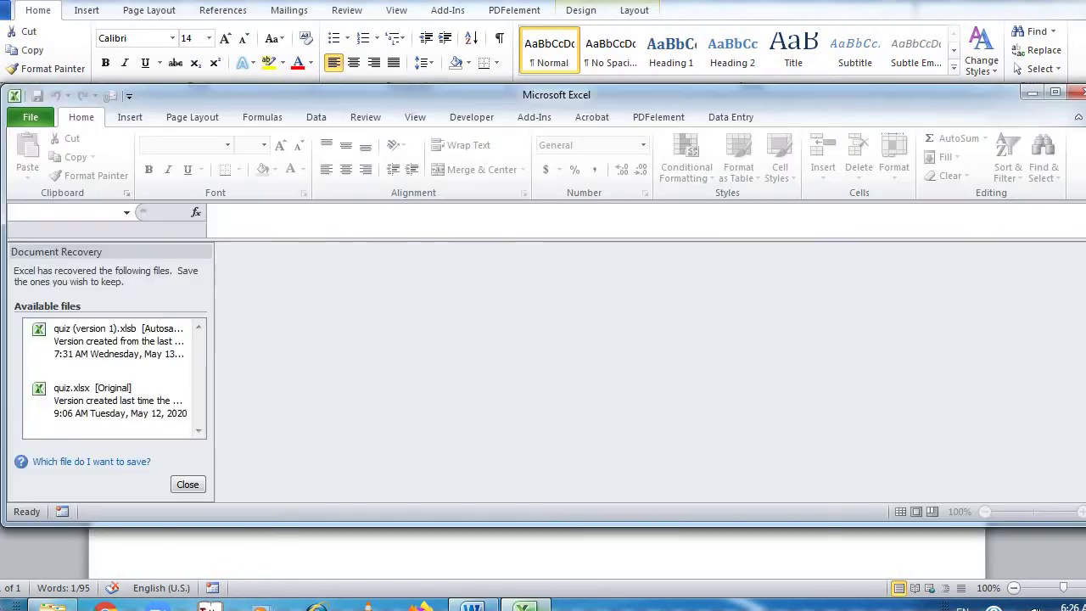
Log in to USER LOGIN as the FYBCOM teacher, view the fybcom sheet, and close unsaved
click(39, 121)
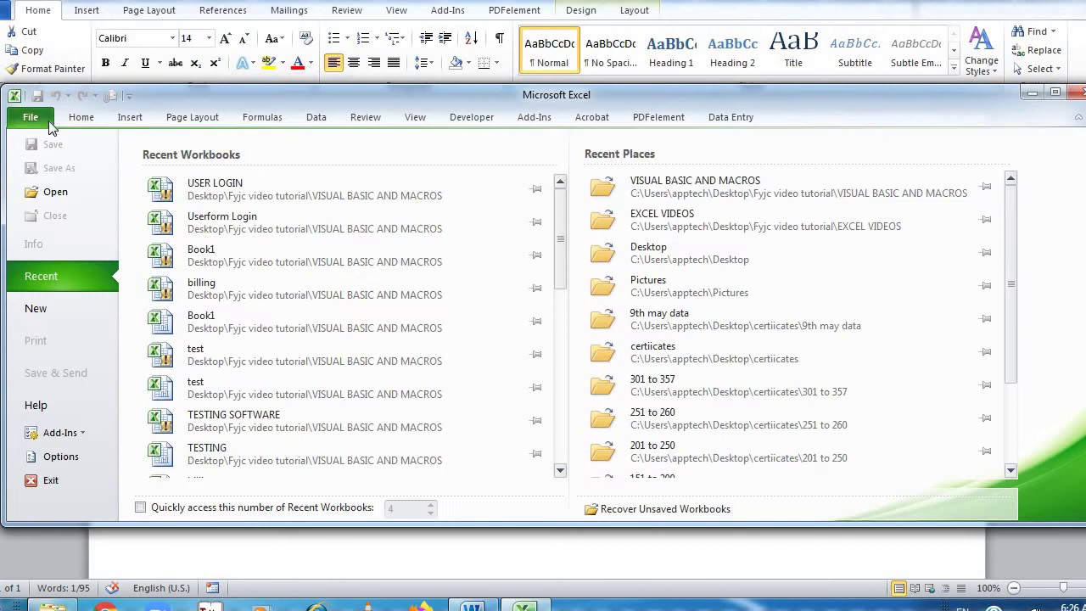
click(185, 182)
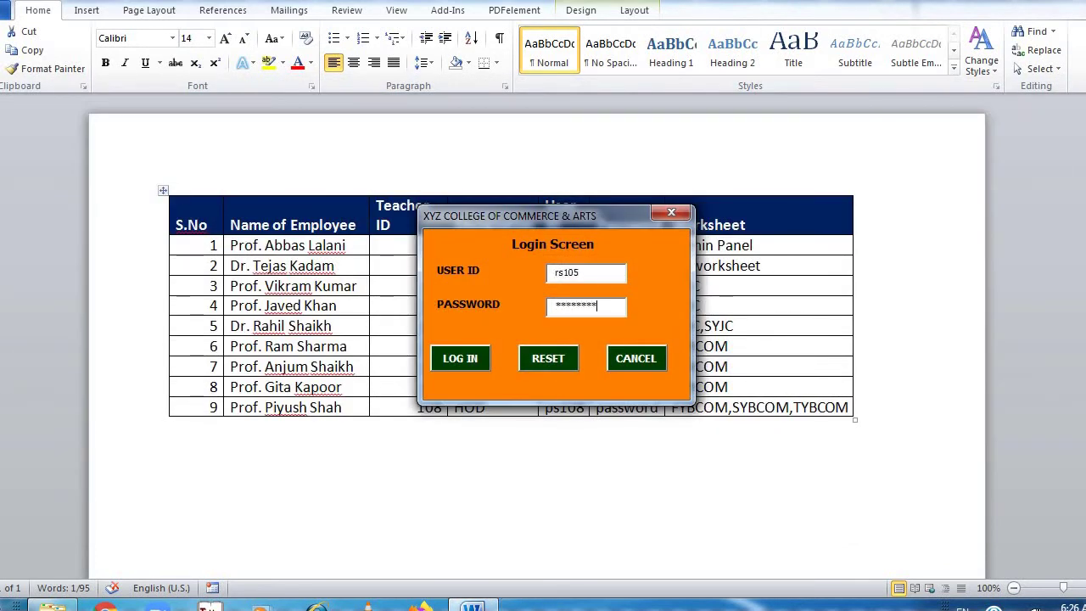
click(466, 363)
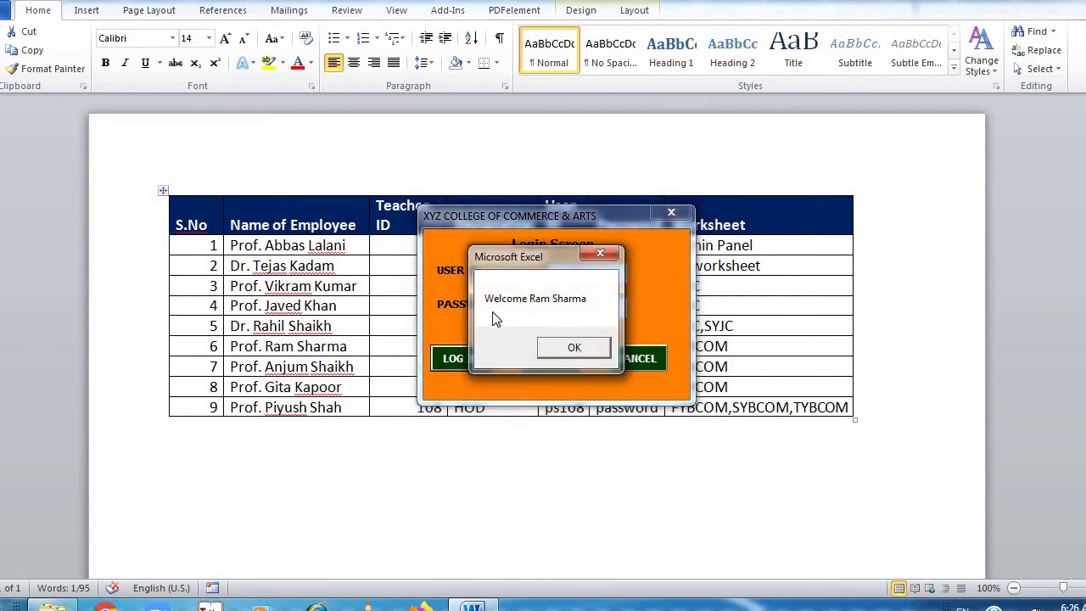
click(568, 347)
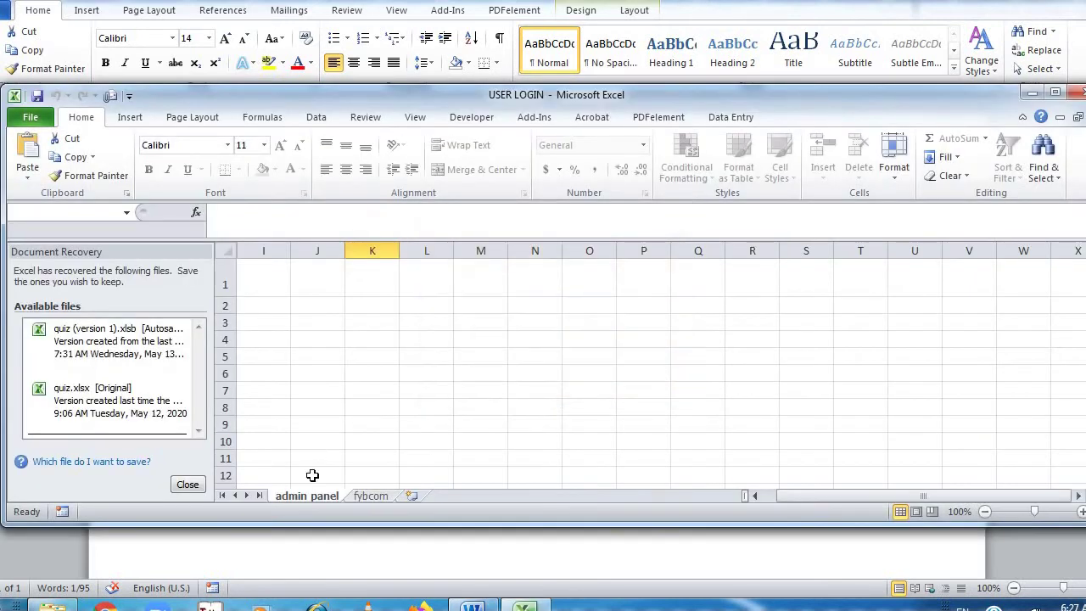
click(371, 496)
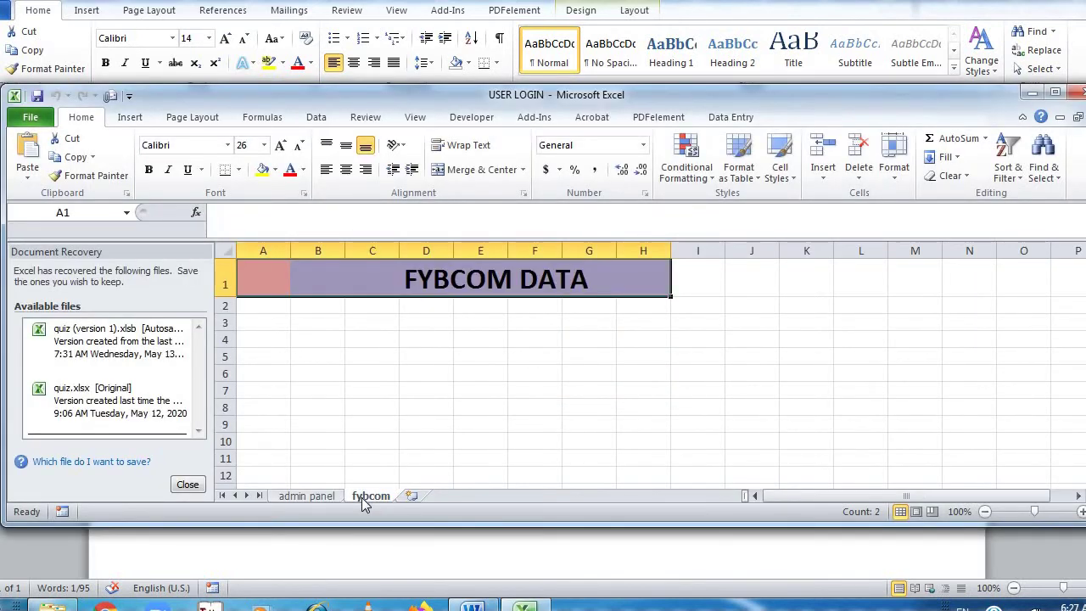
click(1077, 116)
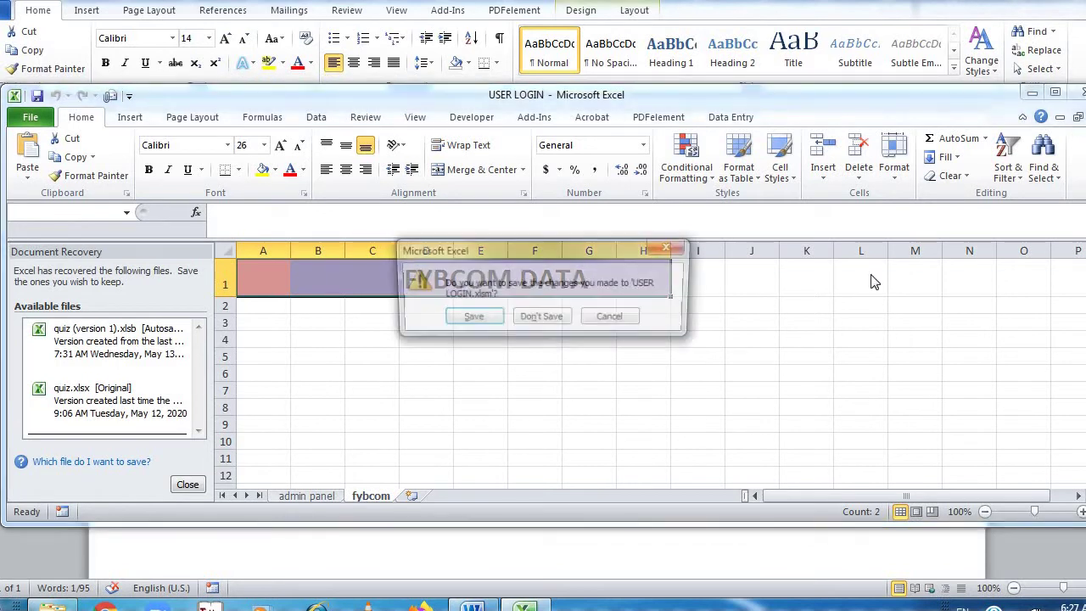
click(558, 321)
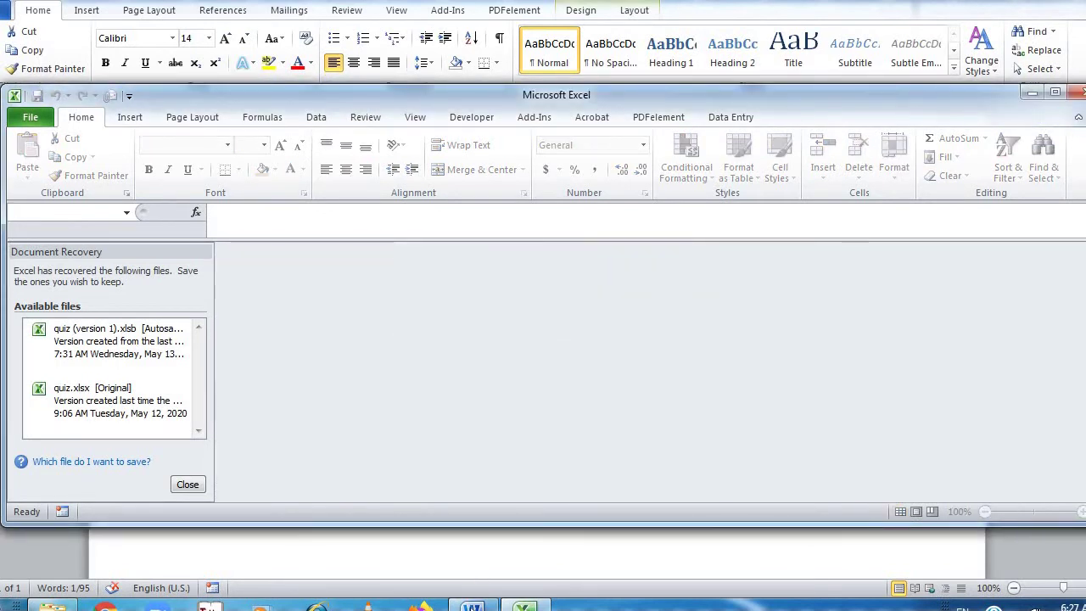
Log in with the SYBCOM teacher's pasted user ID, view the sybcom sheet, and minimize Excel
click(472, 604)
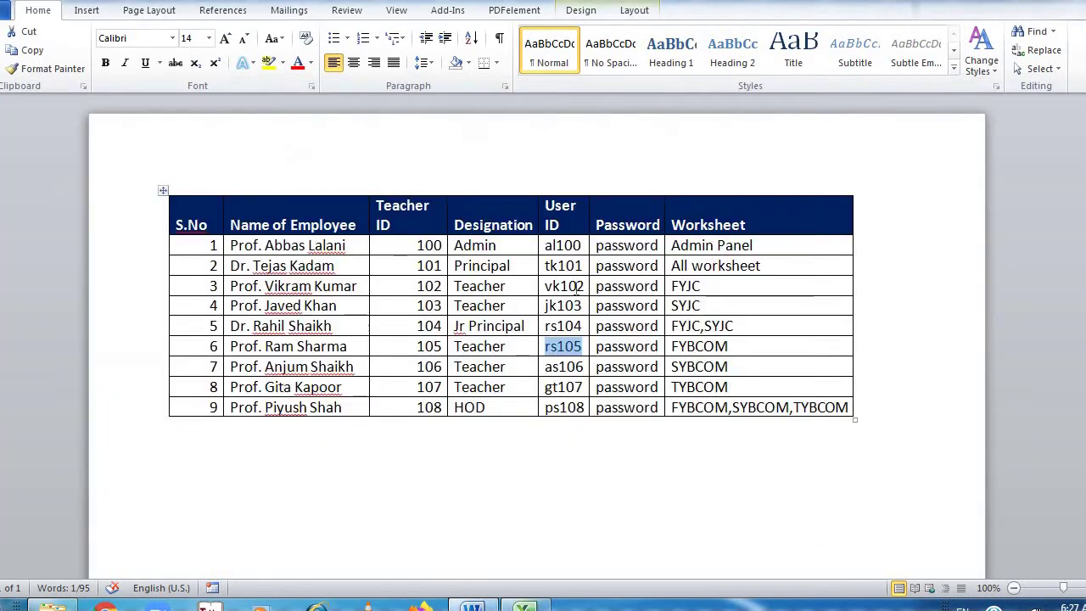
double_click(559, 367)
key(ctrl+c)
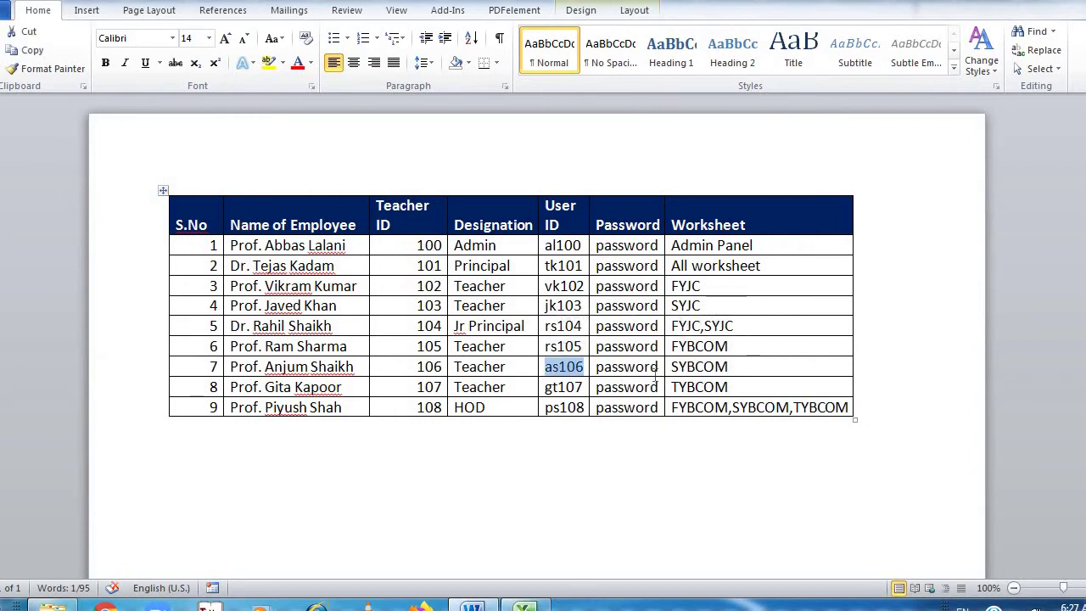
click(523, 606)
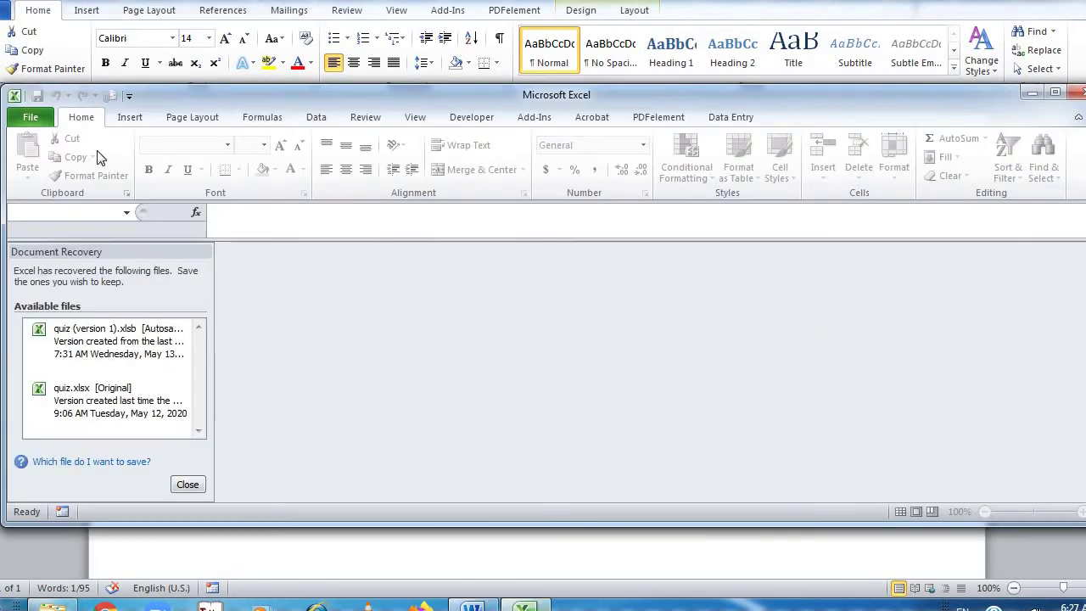
click(31, 119)
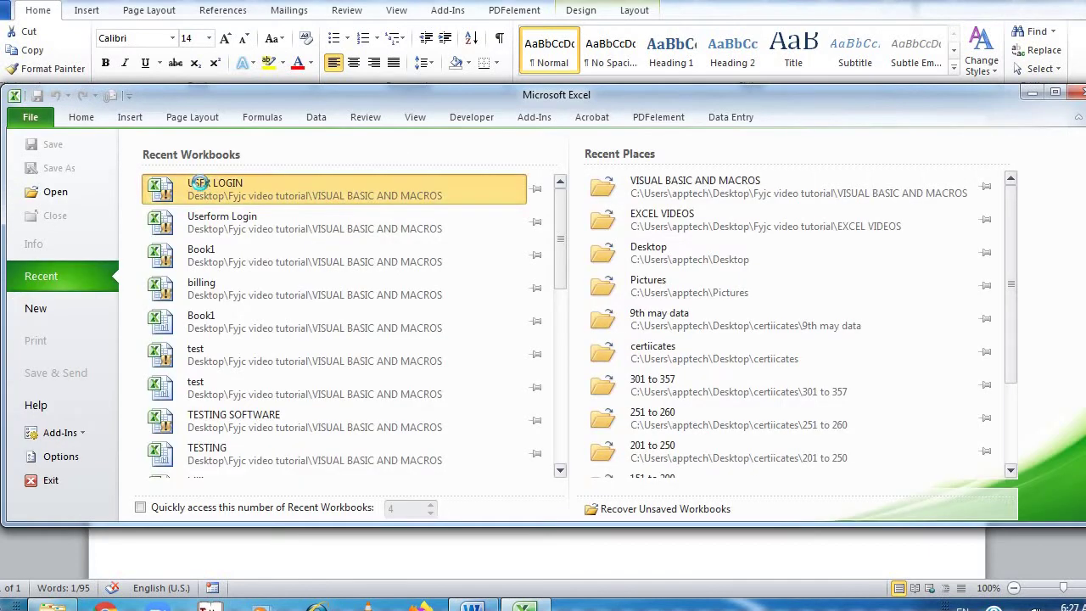
click(201, 185)
key(ctrl+v)
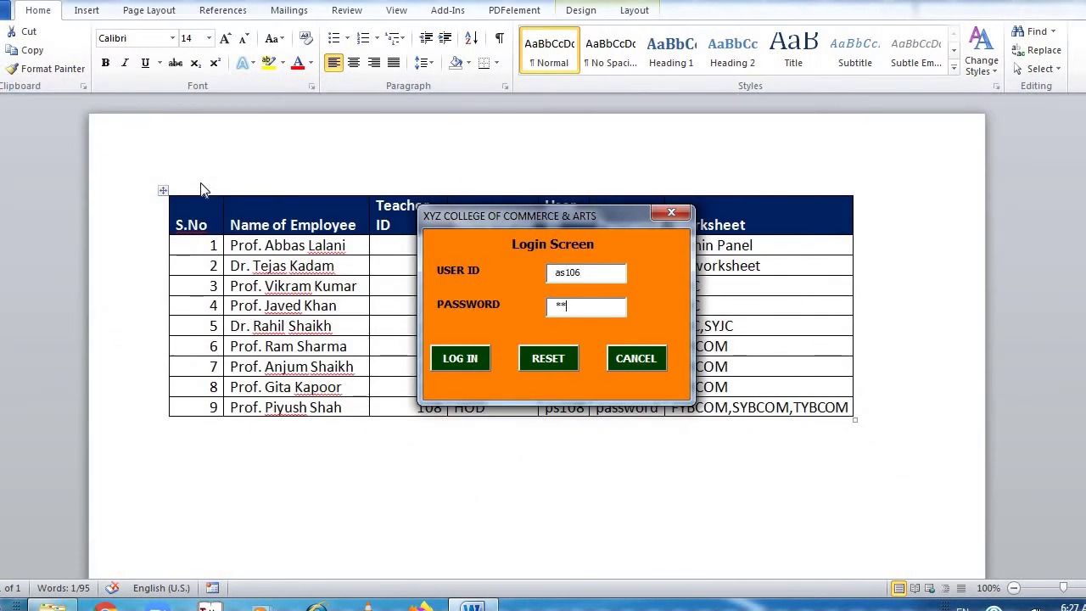
click(455, 351)
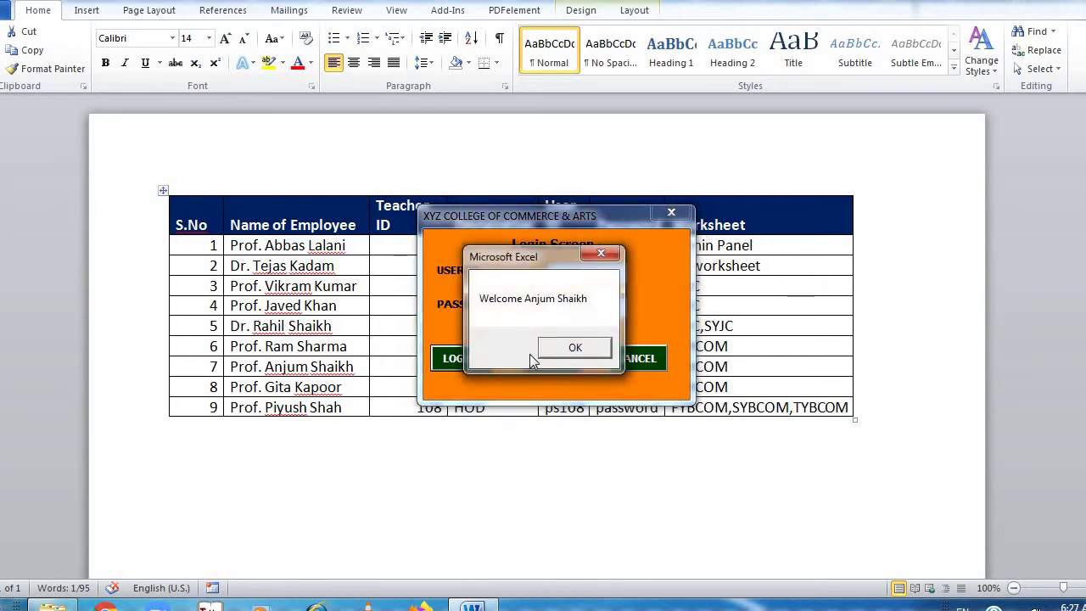
click(559, 350)
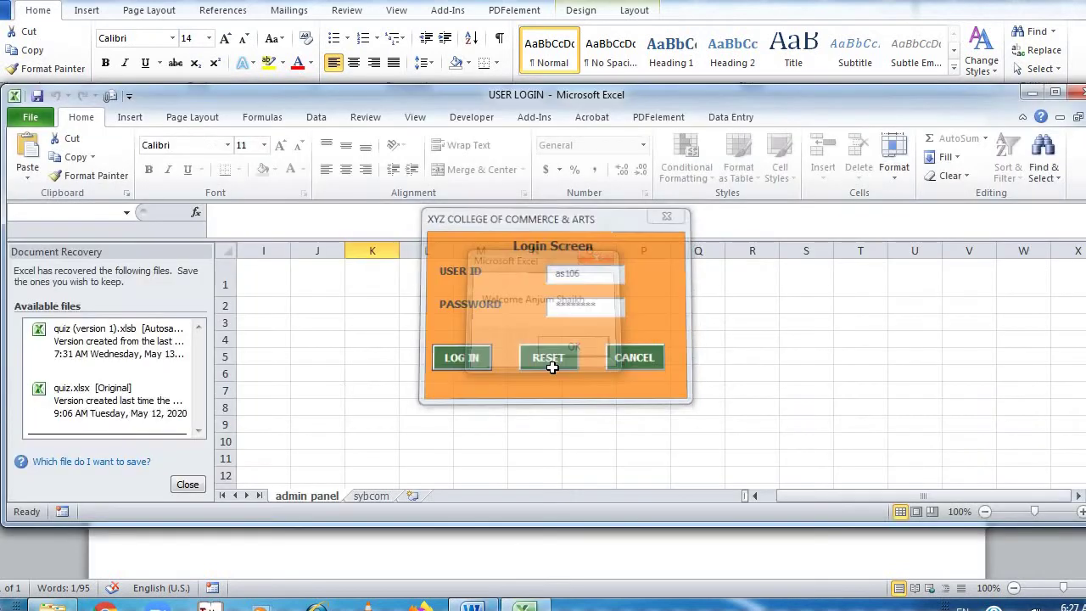
click(371, 496)
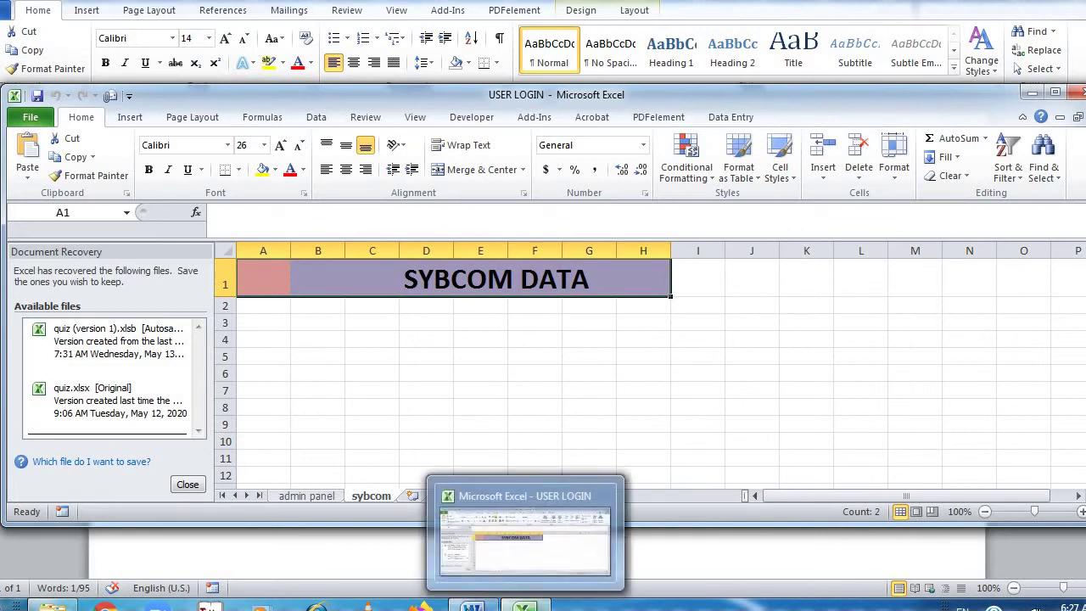
click(524, 608)
Copy the TYBCOM teacher's user ID and close the open workbook without saving
double_click(550, 387)
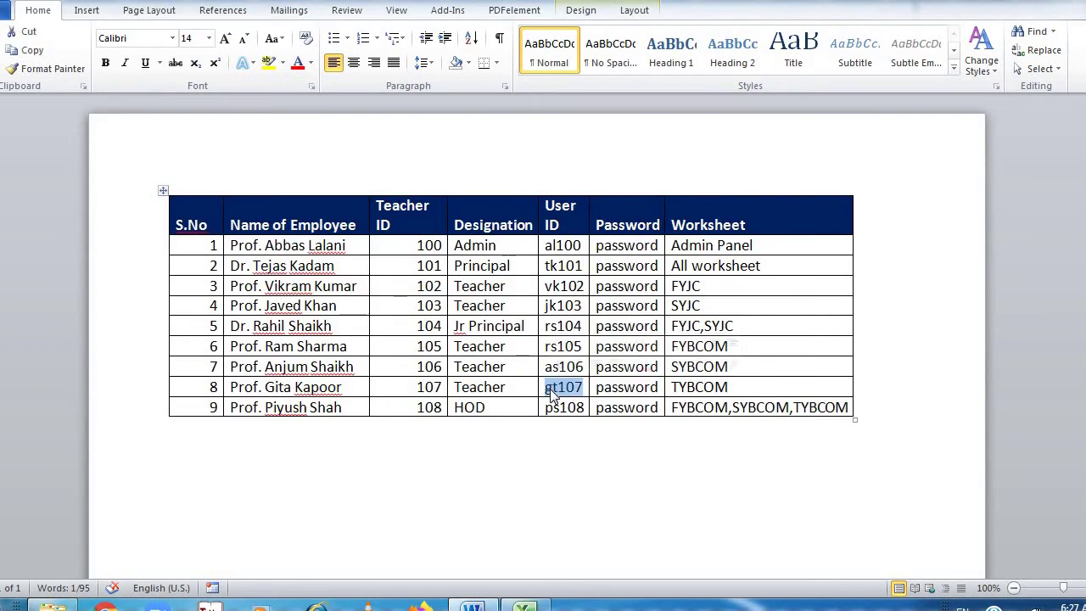
click(524, 608)
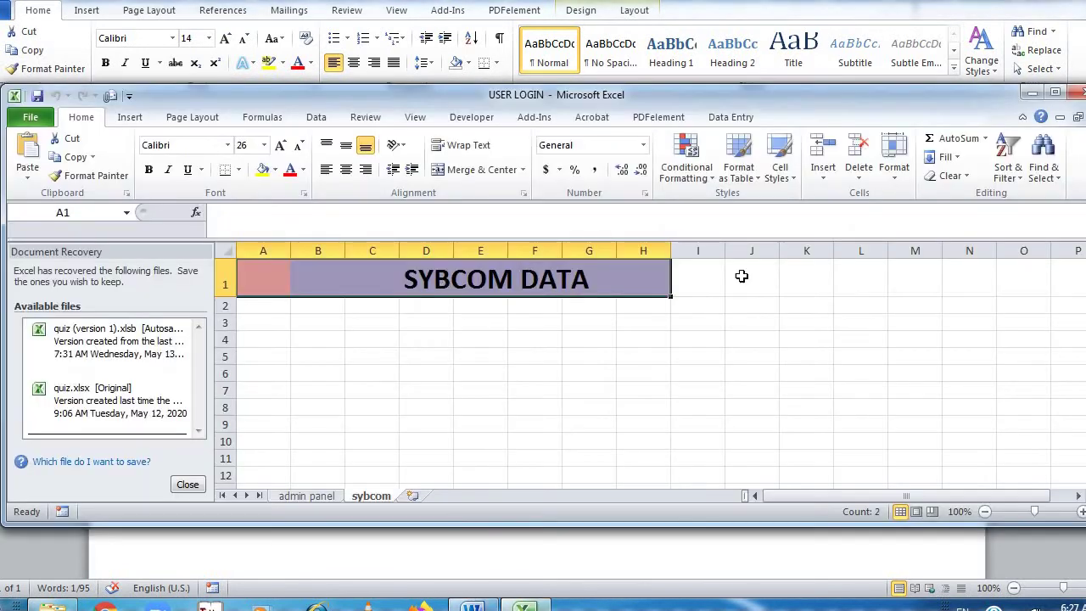
key(ctrl+w)
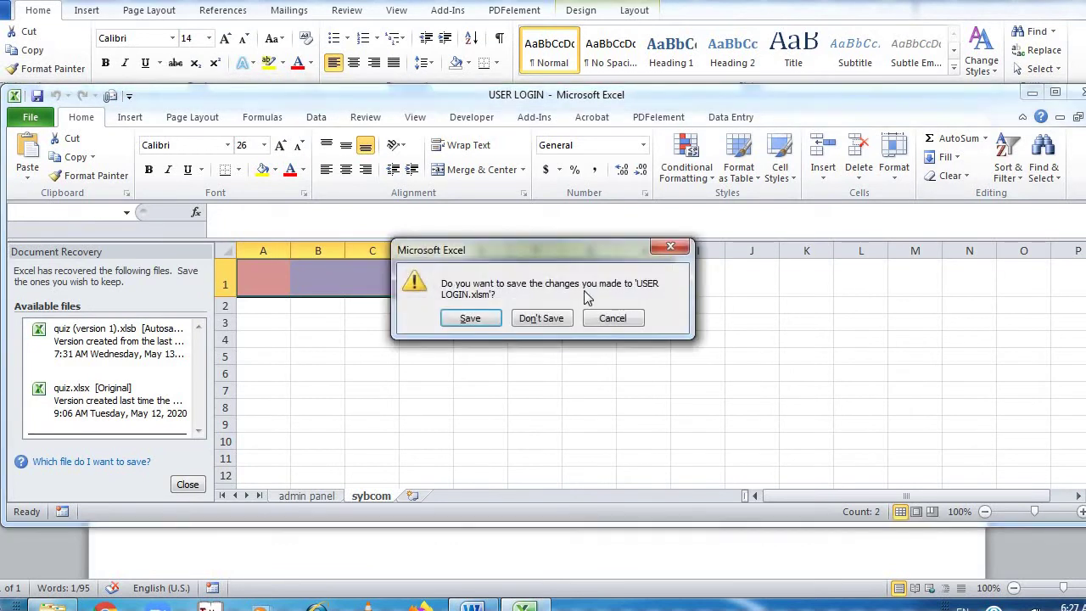
key(n)
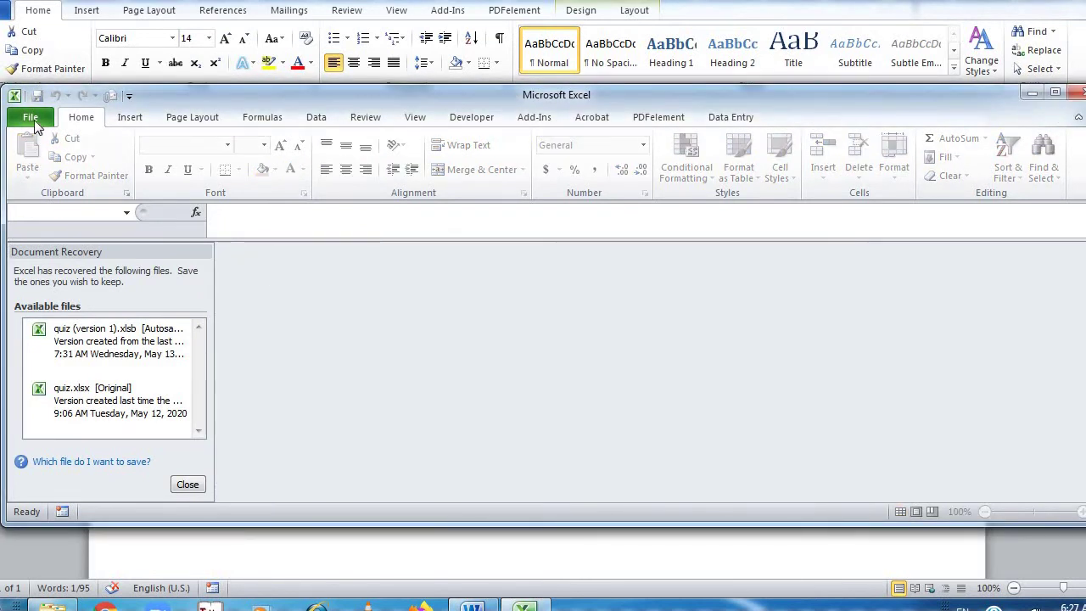
Reopen USER LOGIN, log in as the TYBCOM teacher, and view the tybcom sheet
click(30, 117)
click(193, 204)
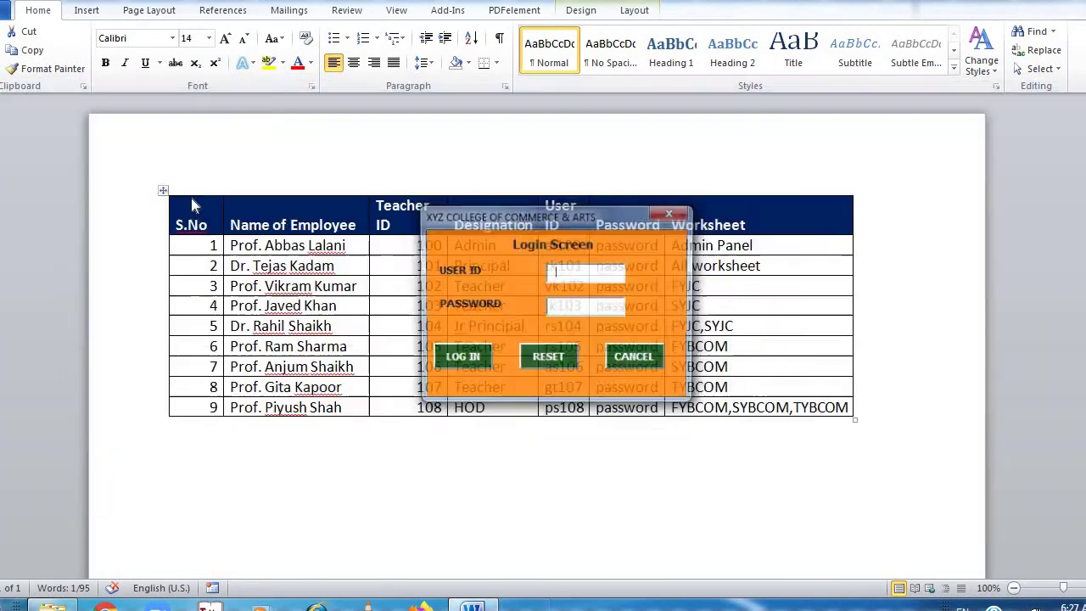
text(gt107)
key(Tab)
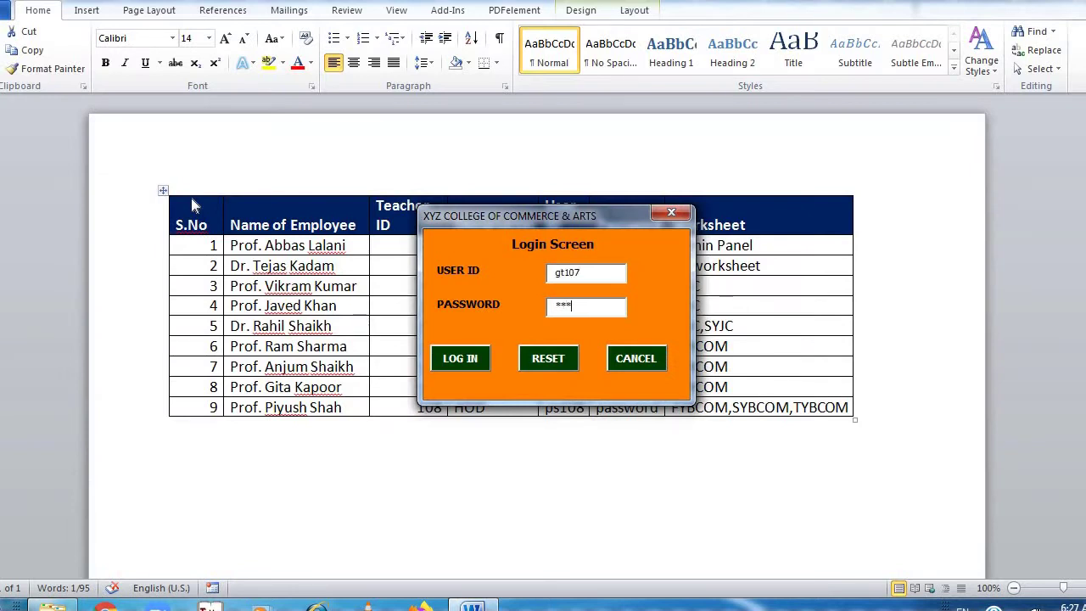
text(rd)
click(458, 360)
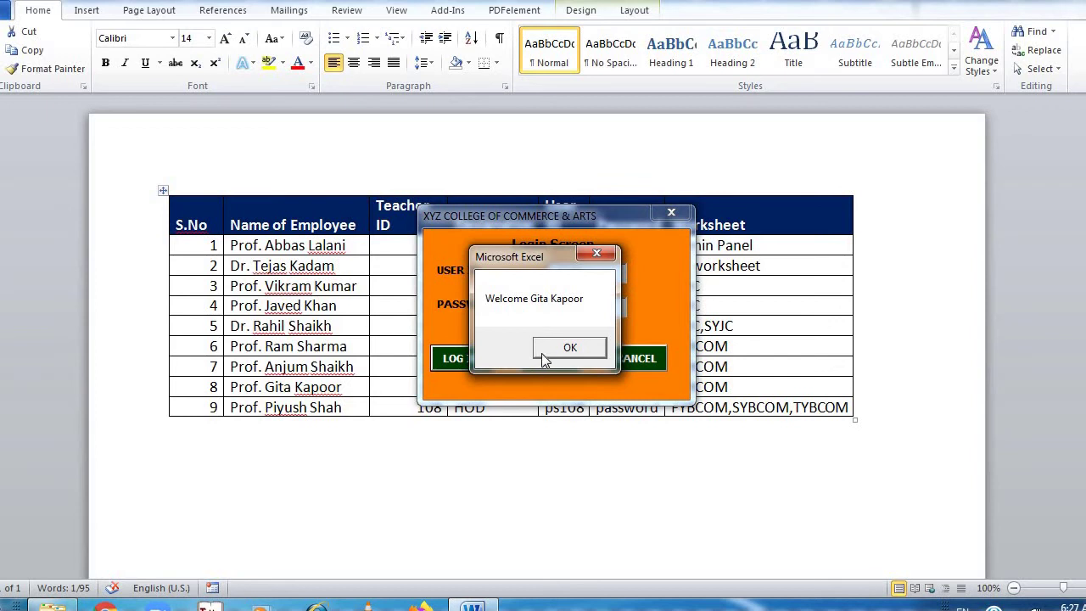
click(543, 354)
click(370, 496)
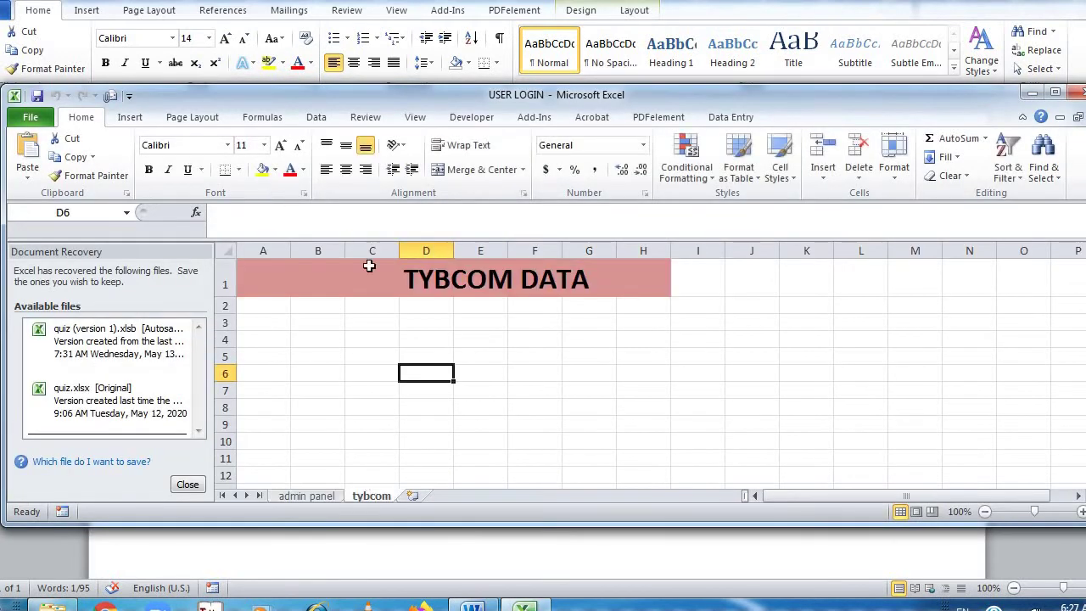
Copy the HOD's user ID from the Word table and close the workbook unsaved
click(471, 607)
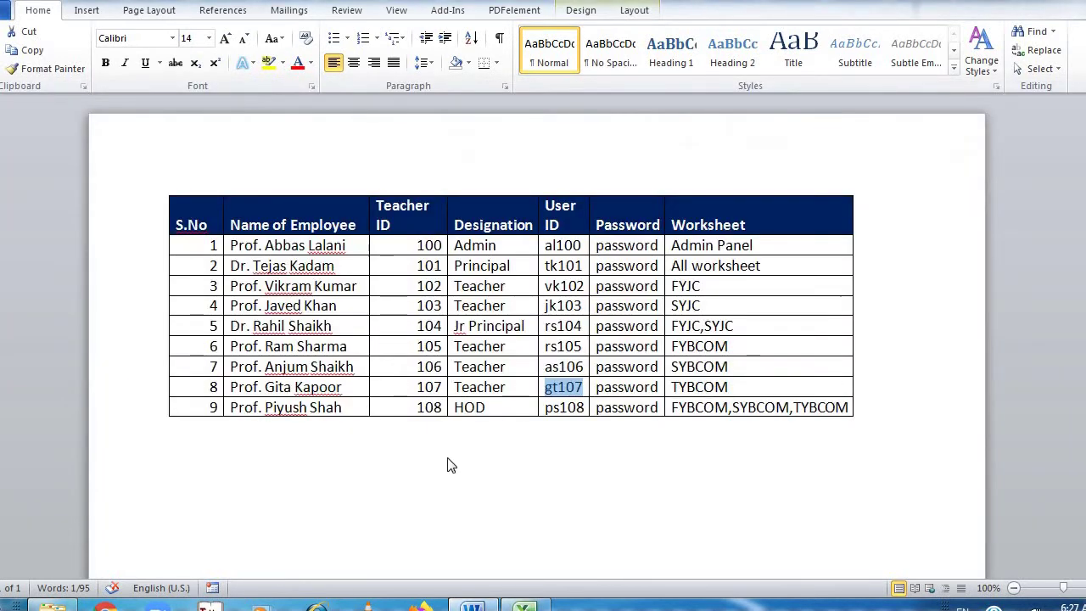
click(557, 409)
double_click(557, 409)
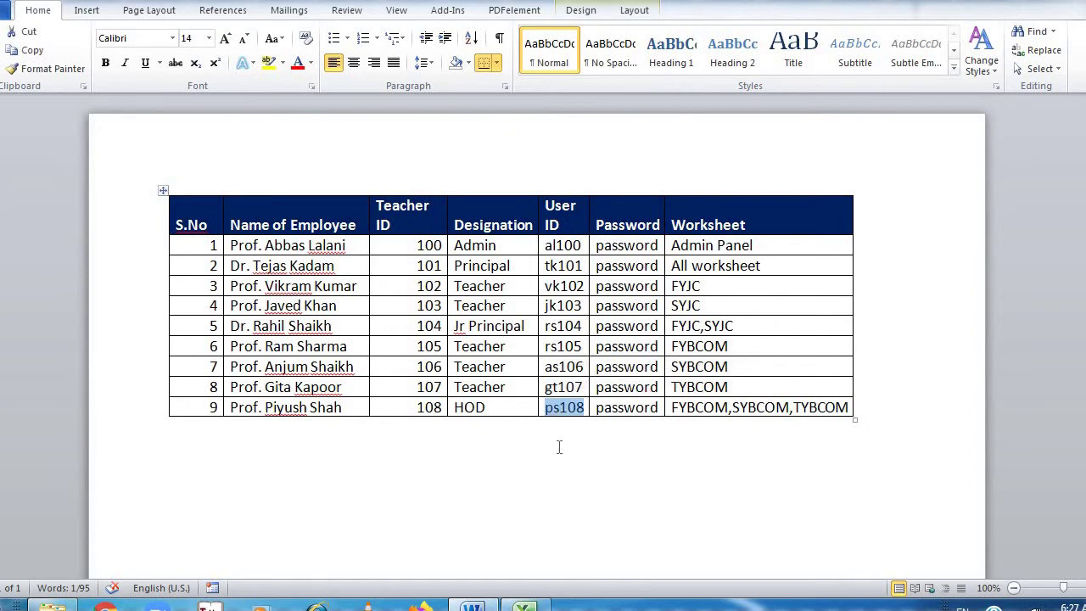
click(537, 607)
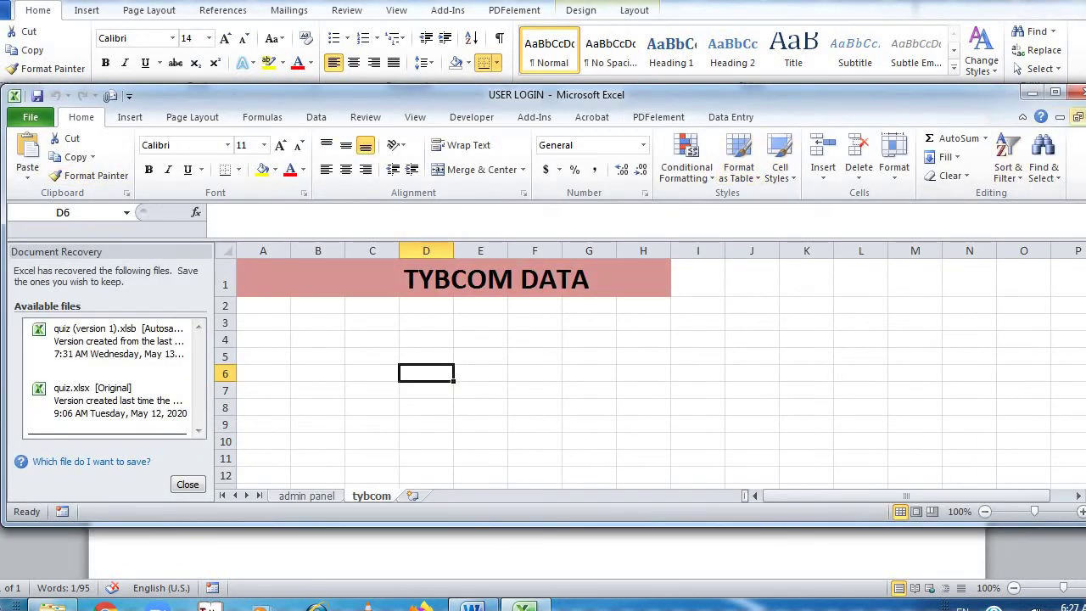
click(1078, 116)
click(540, 317)
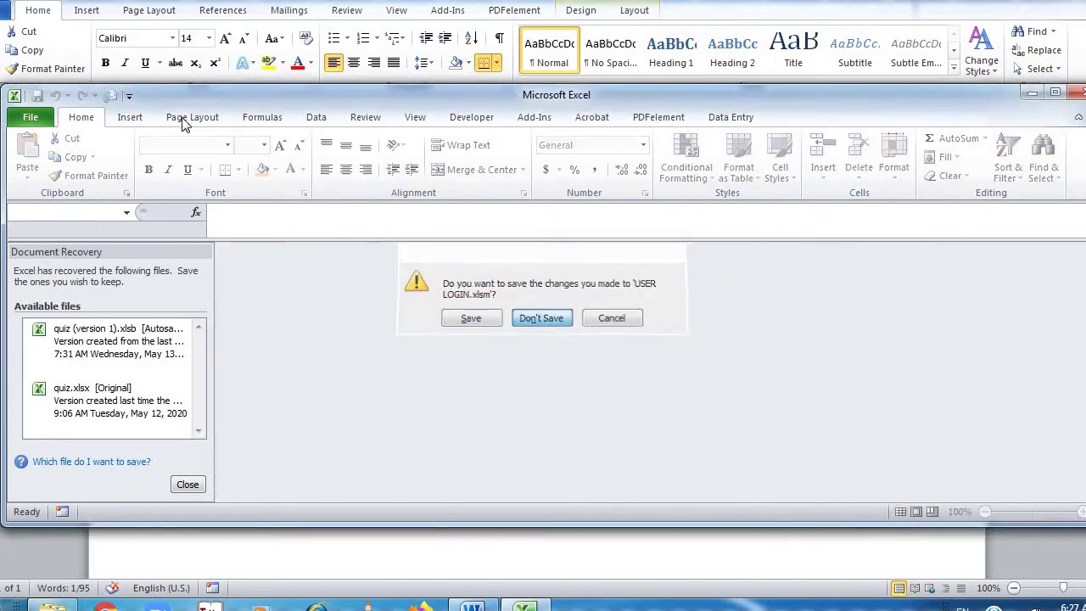
Log in as the HOD, view the fybcom, sybcom and tybcom sheets, and maximize Excel
click(34, 126)
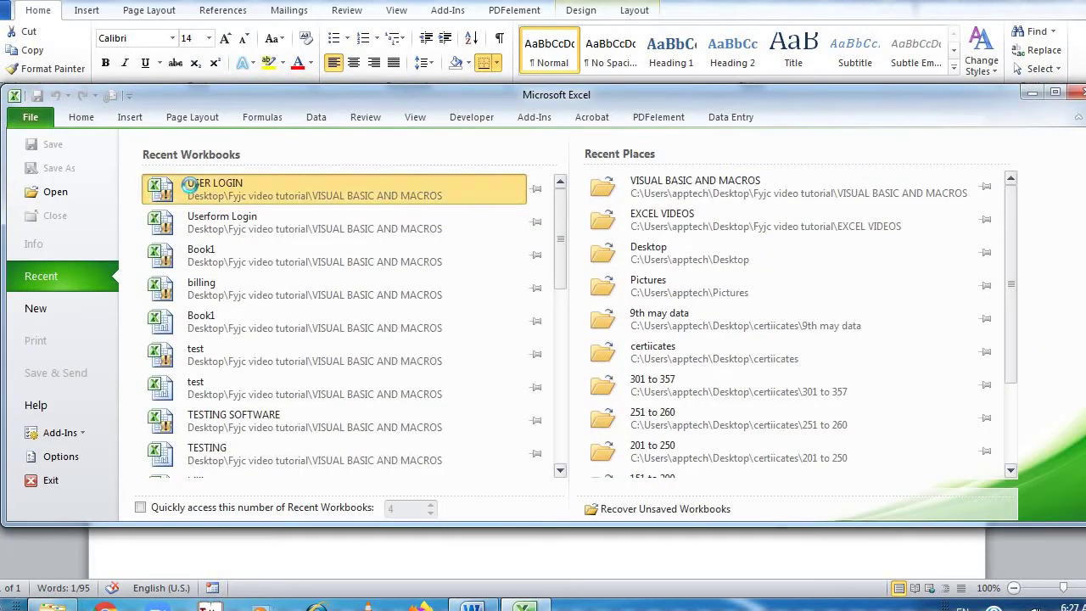
click(191, 189)
key(Tab)
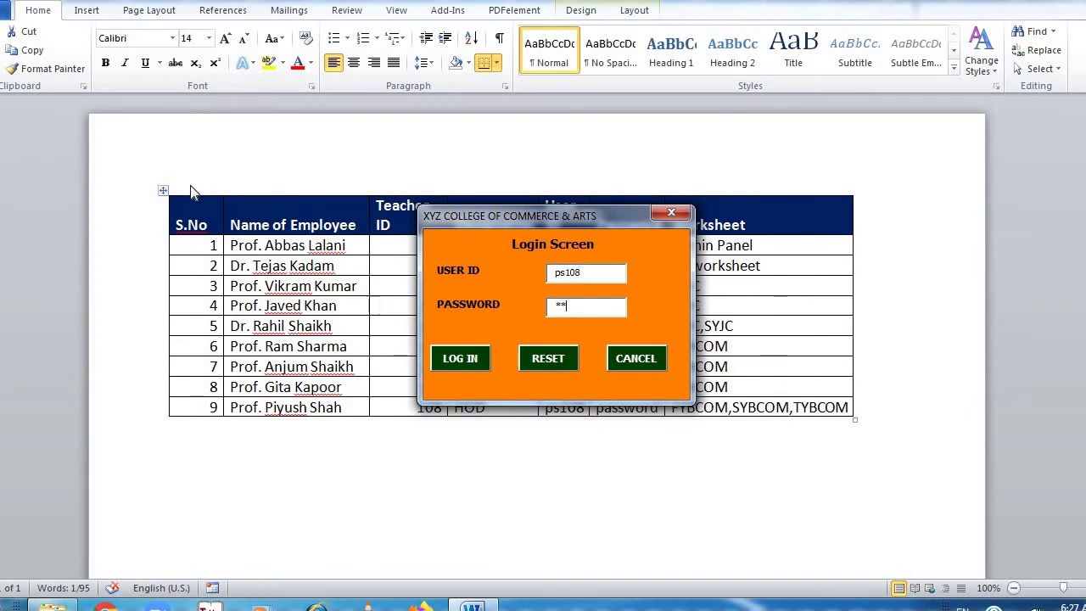
text(d)
click(456, 360)
click(552, 348)
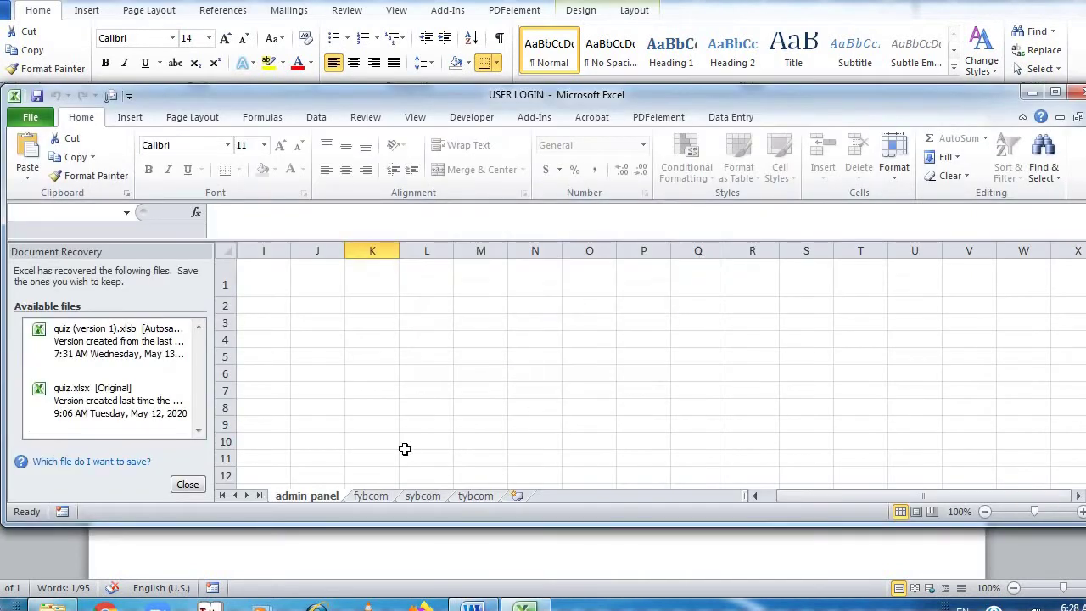
click(378, 499)
click(415, 499)
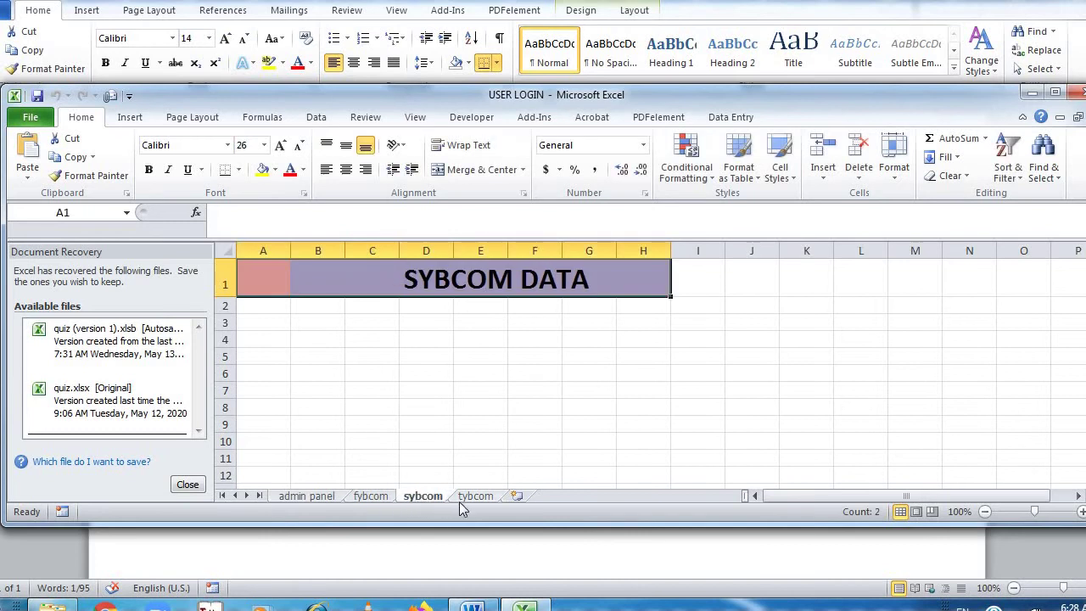
click(461, 500)
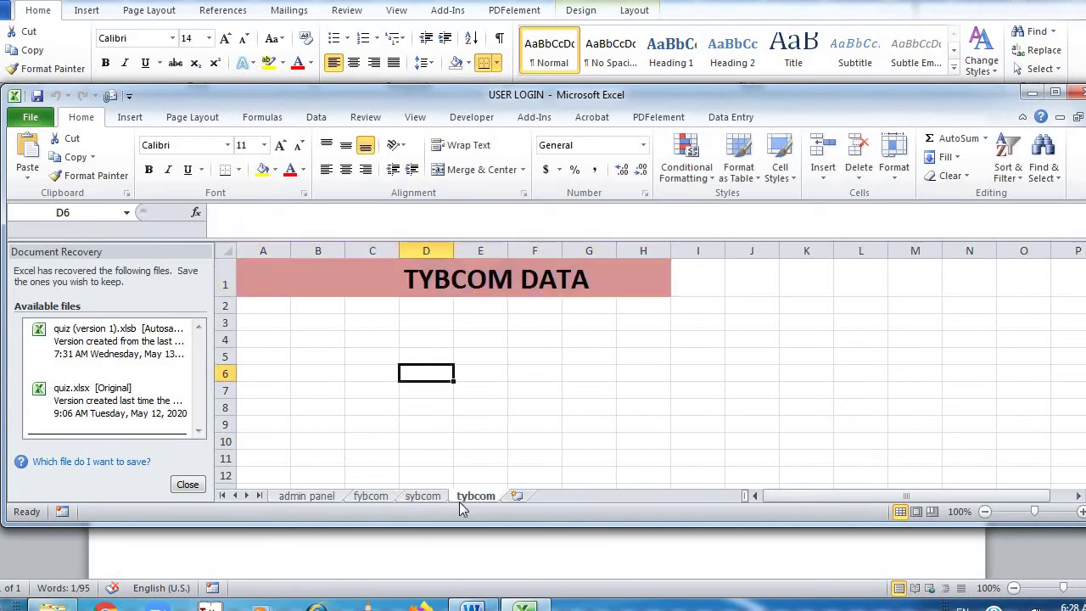
double_click(681, 95)
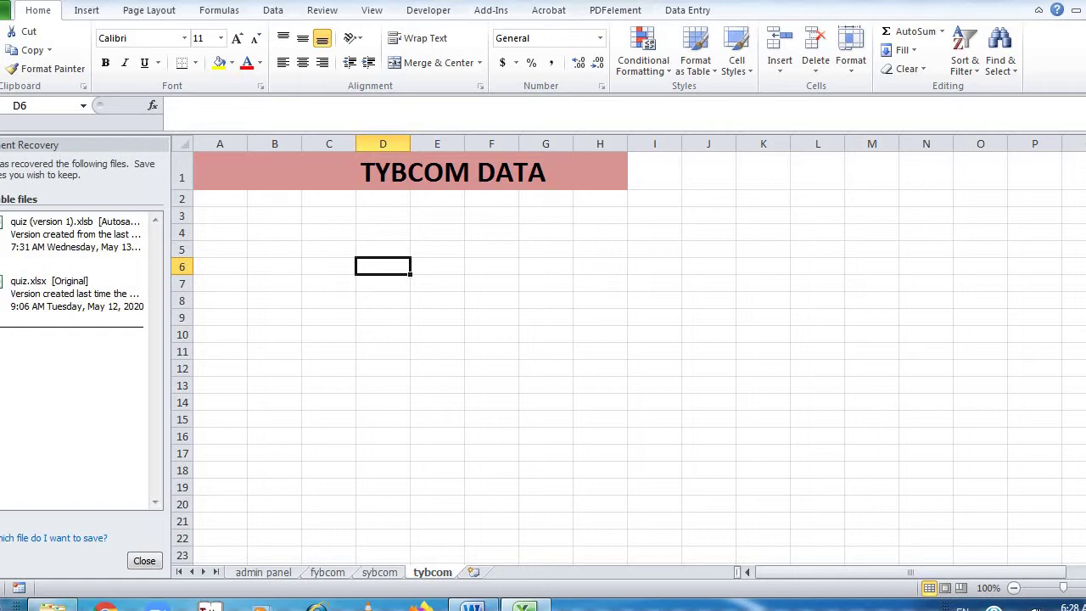
Check the Customize Ribbon settings in Excel Options, then cancel the Save As
click(7, 10)
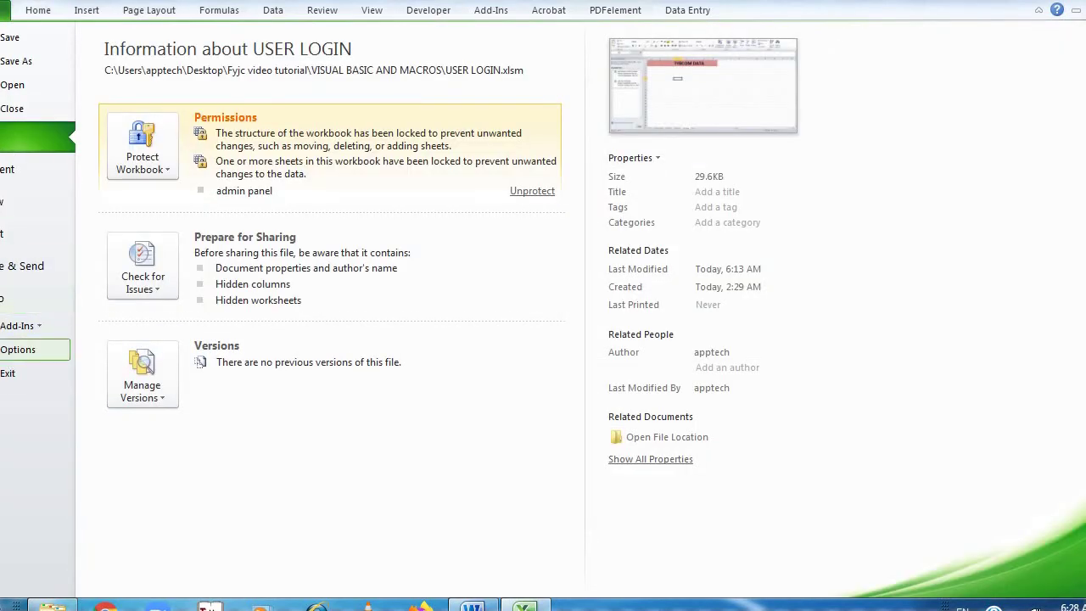
click(7, 349)
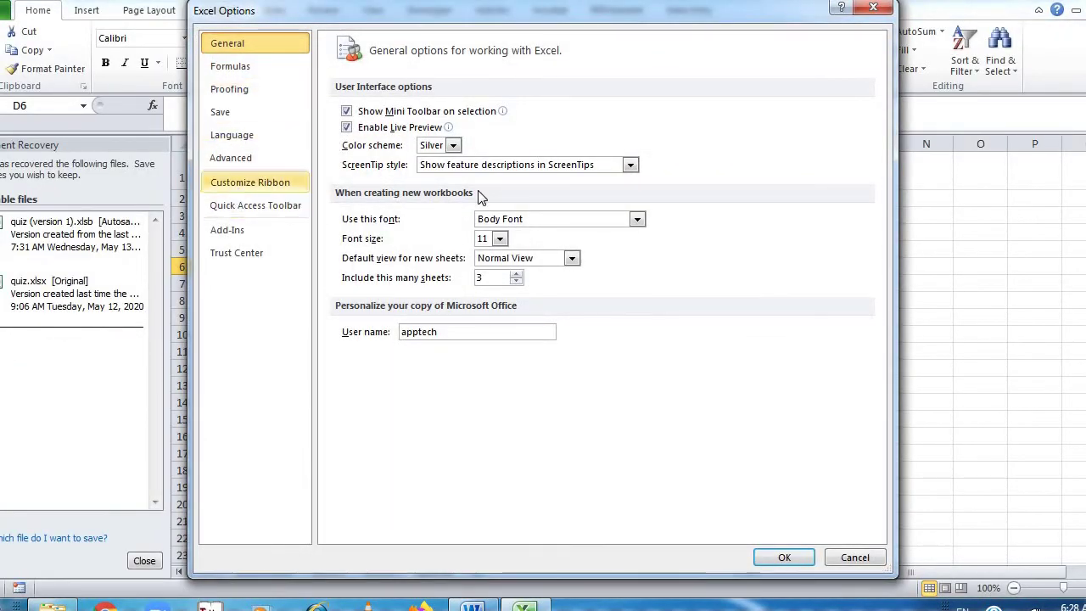
click(243, 188)
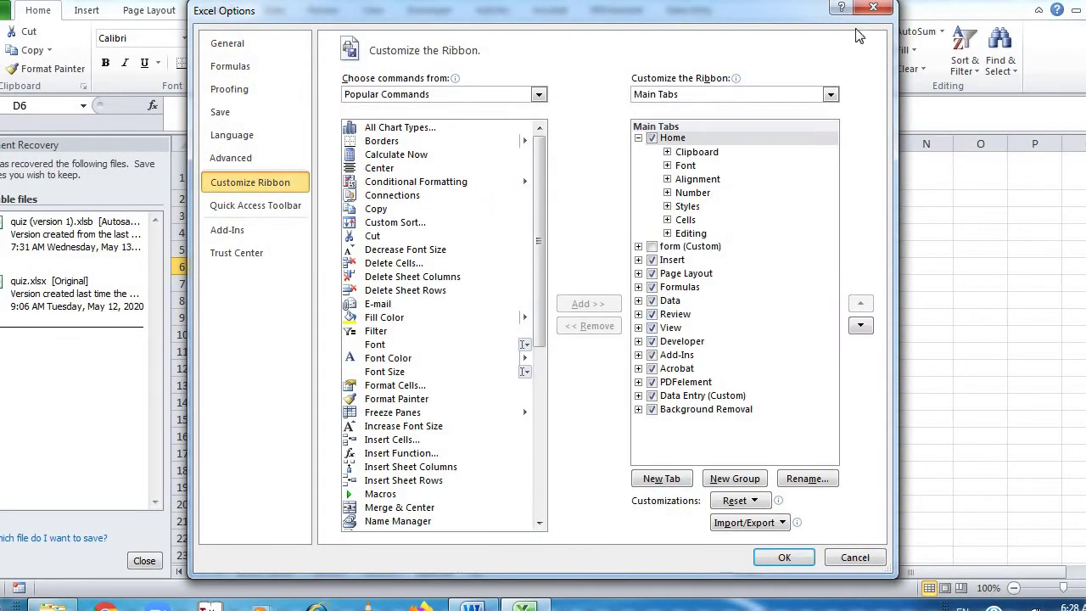
click(873, 8)
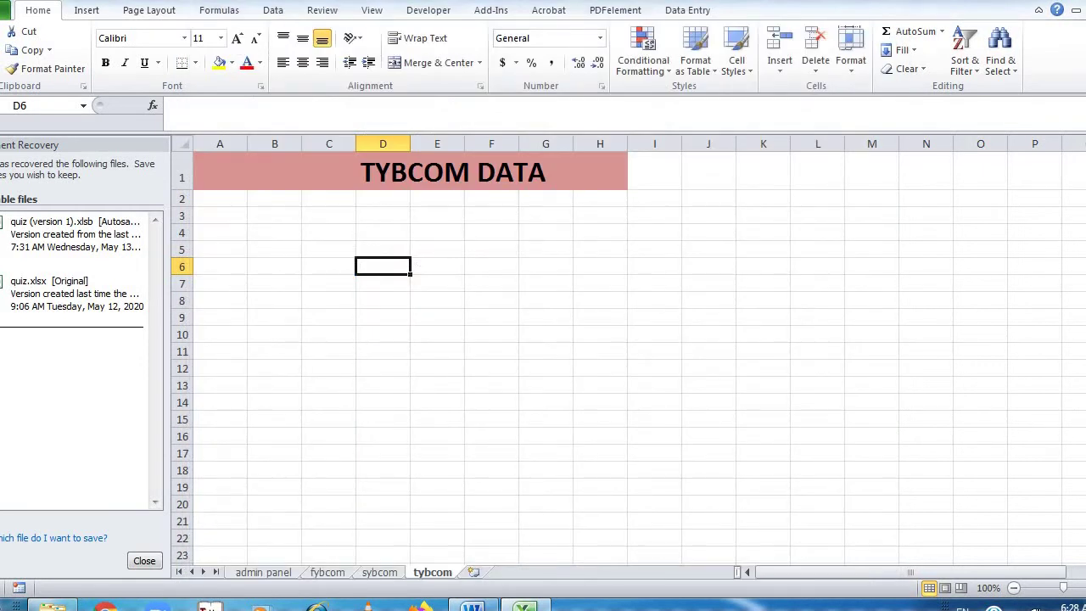
click(7, 9)
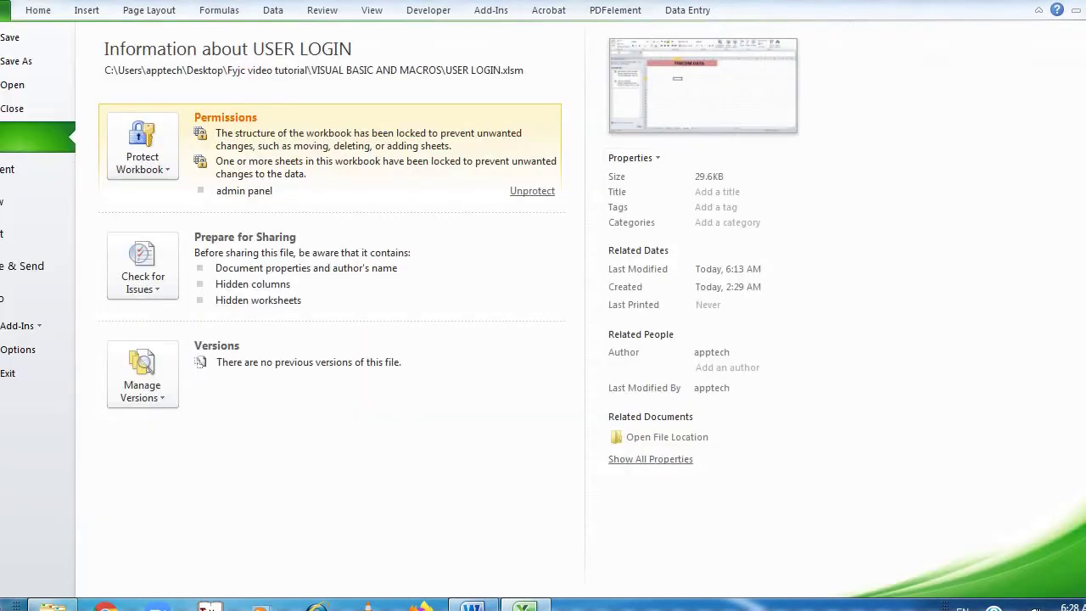
click(17, 61)
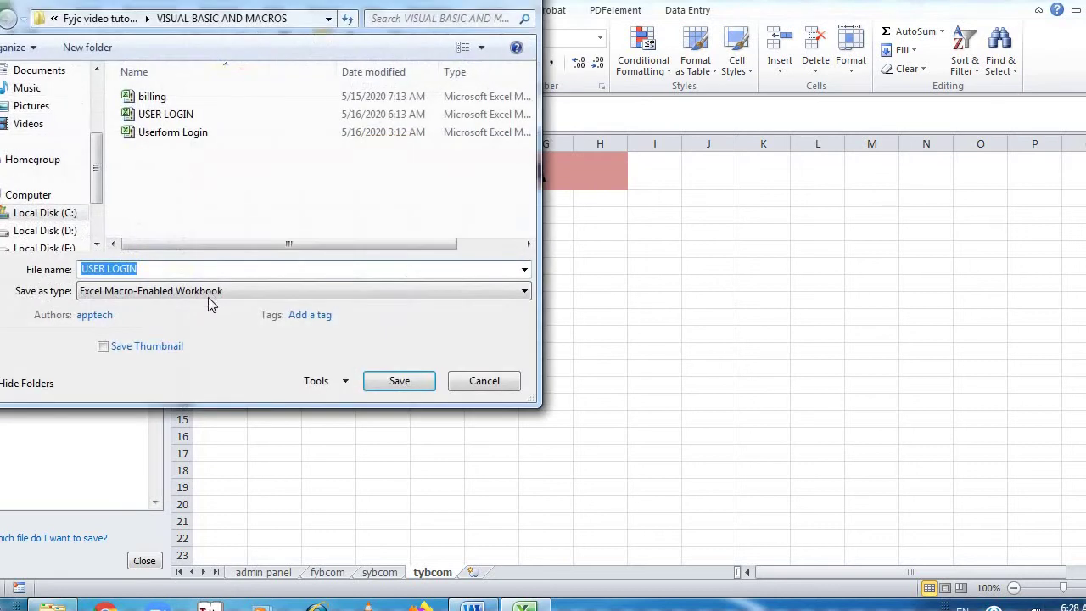
click(478, 382)
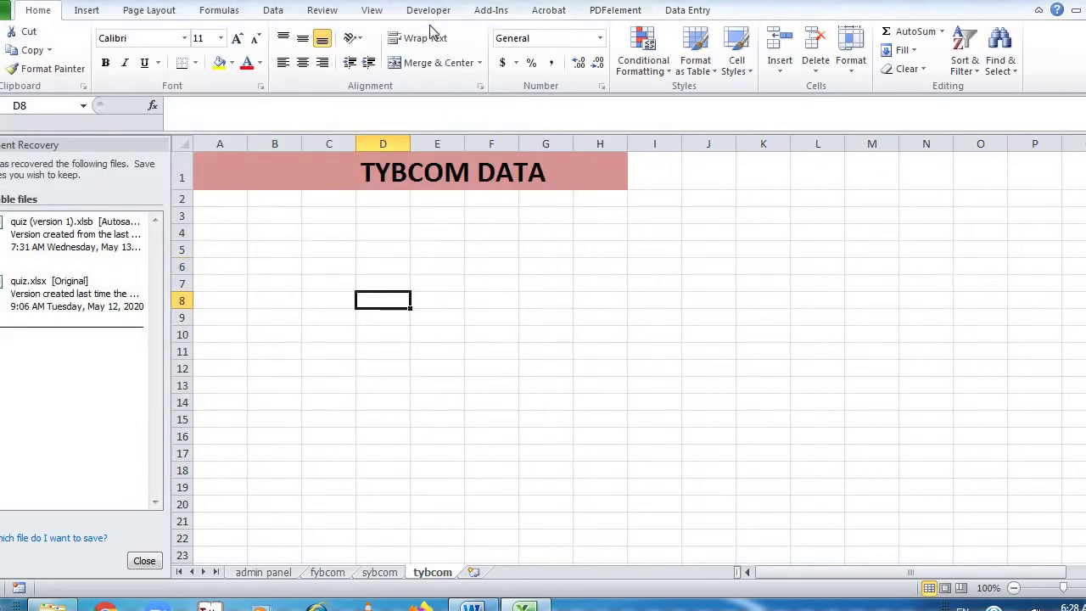
Open the Visual Basic editor and enter the VBAProject password
click(427, 10)
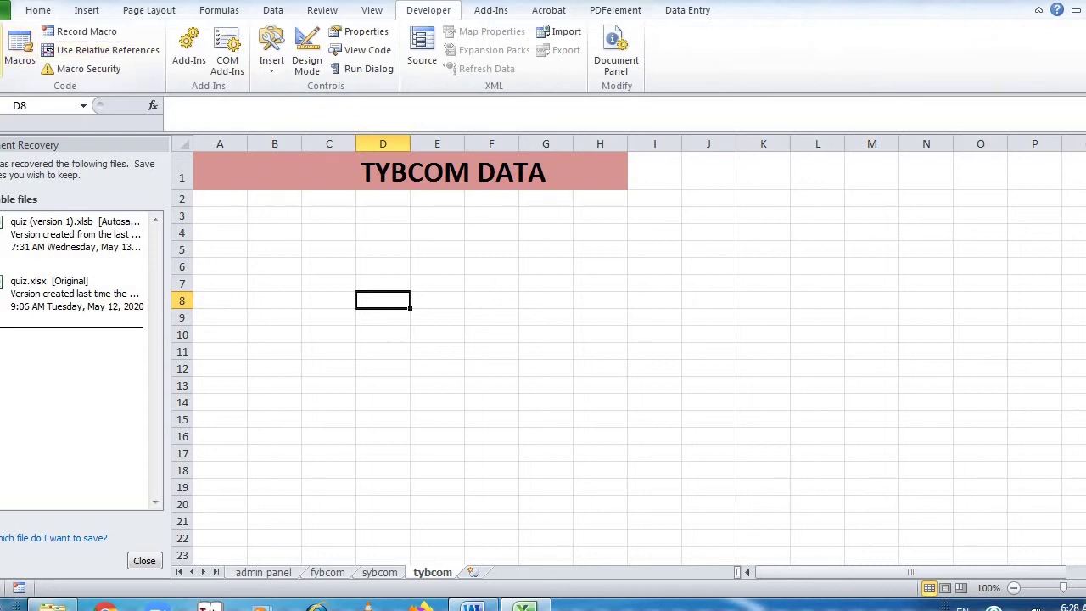
click(2, 51)
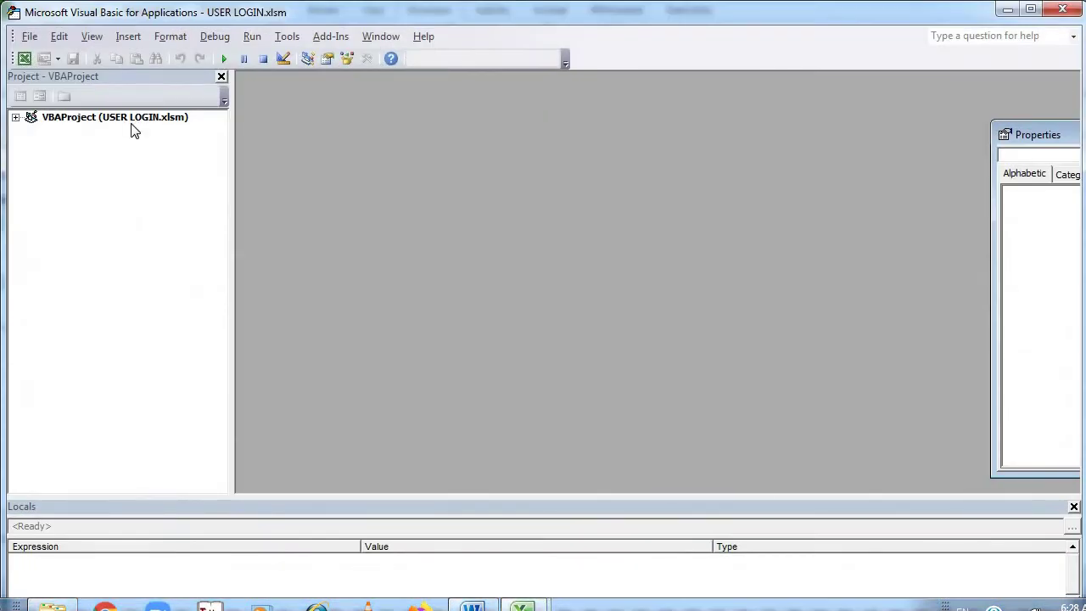
double_click(132, 124)
text(**)
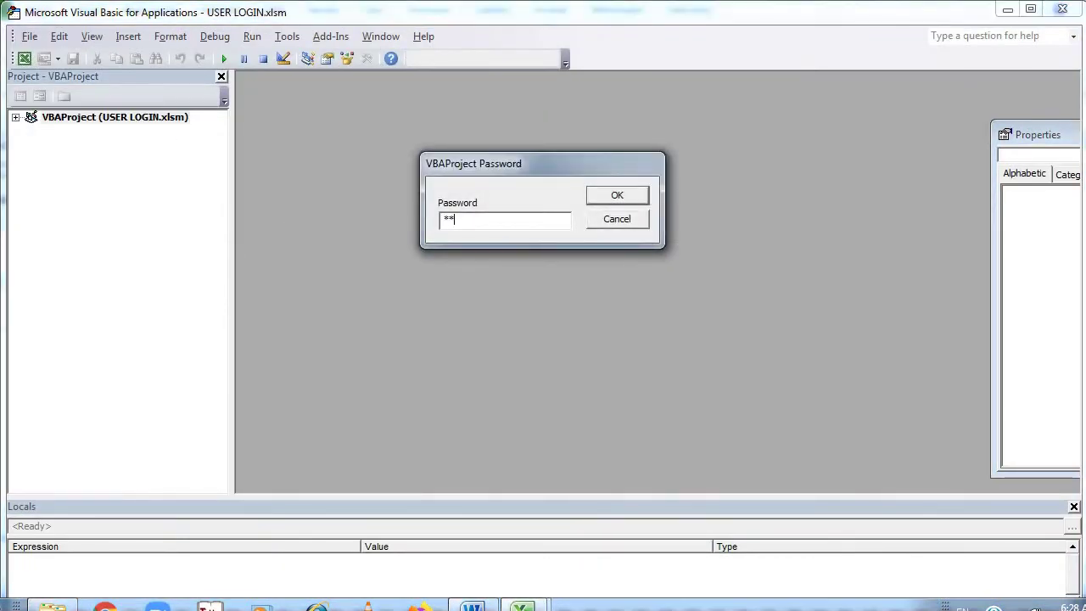
text(****)
Unlock the project, open UserForm1, and show the PASSWORD text box's properties
click(627, 201)
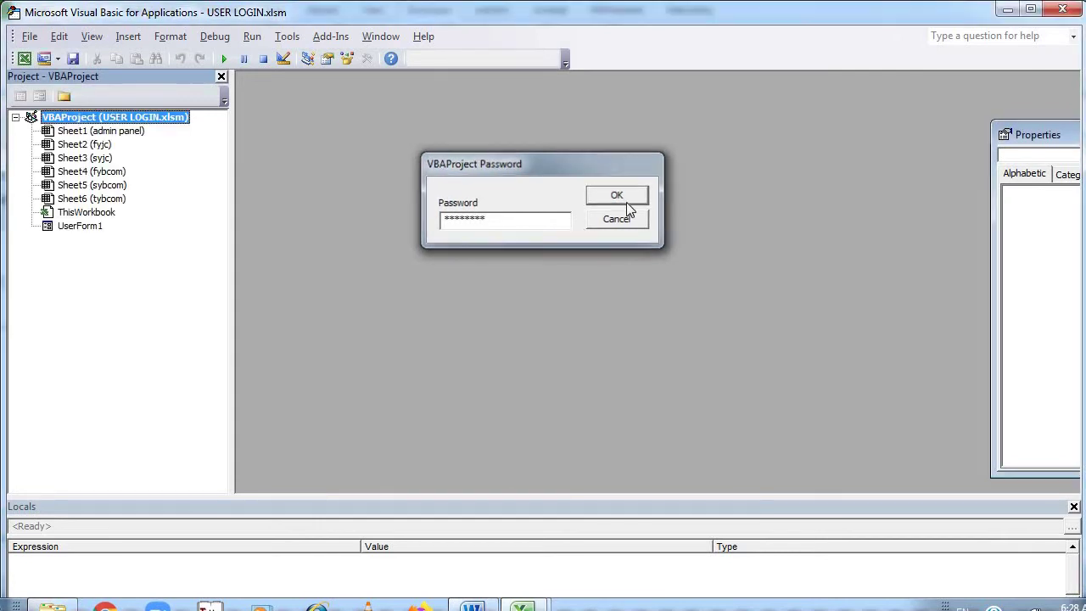
double_click(68, 228)
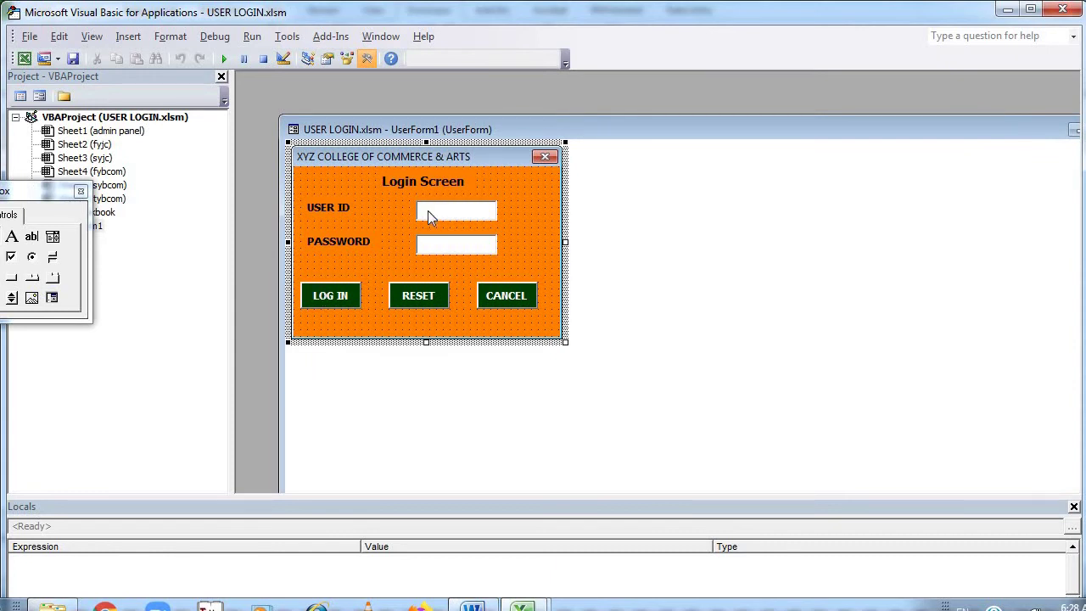
click(428, 213)
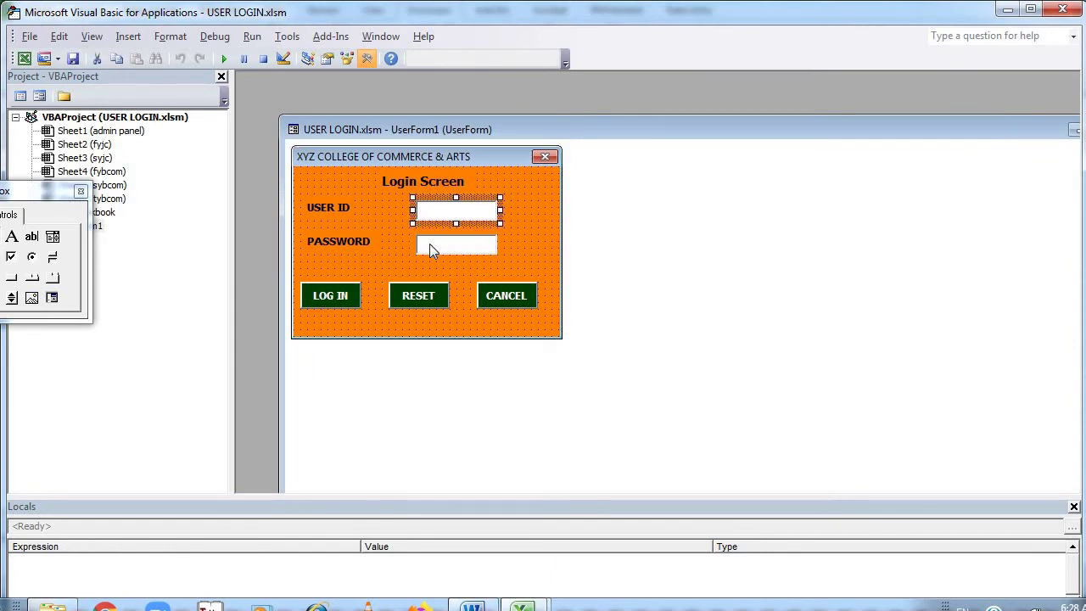
click(429, 243)
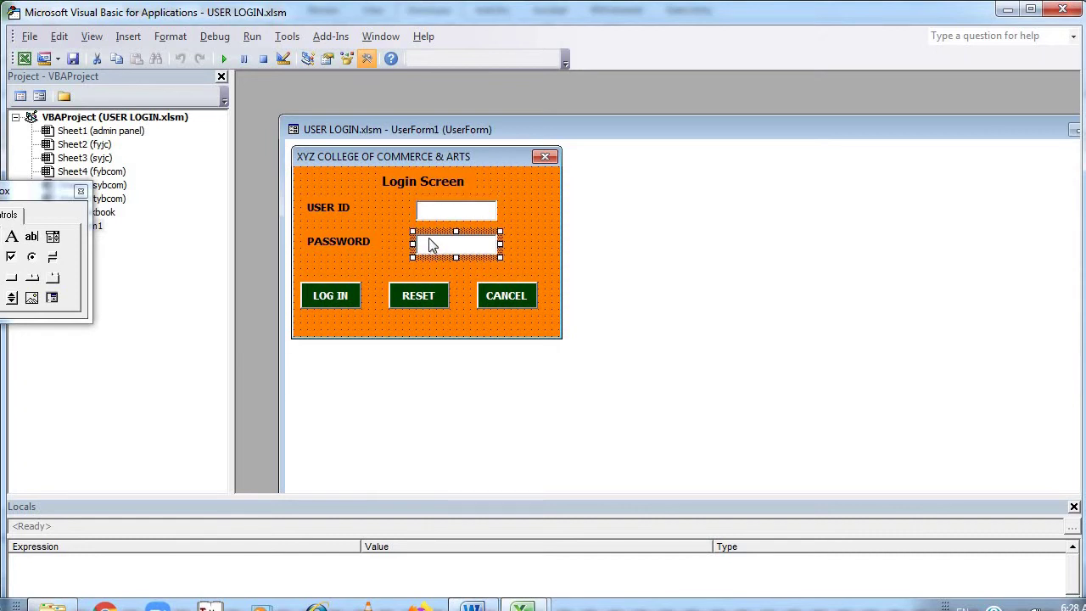
right_click(421, 234)
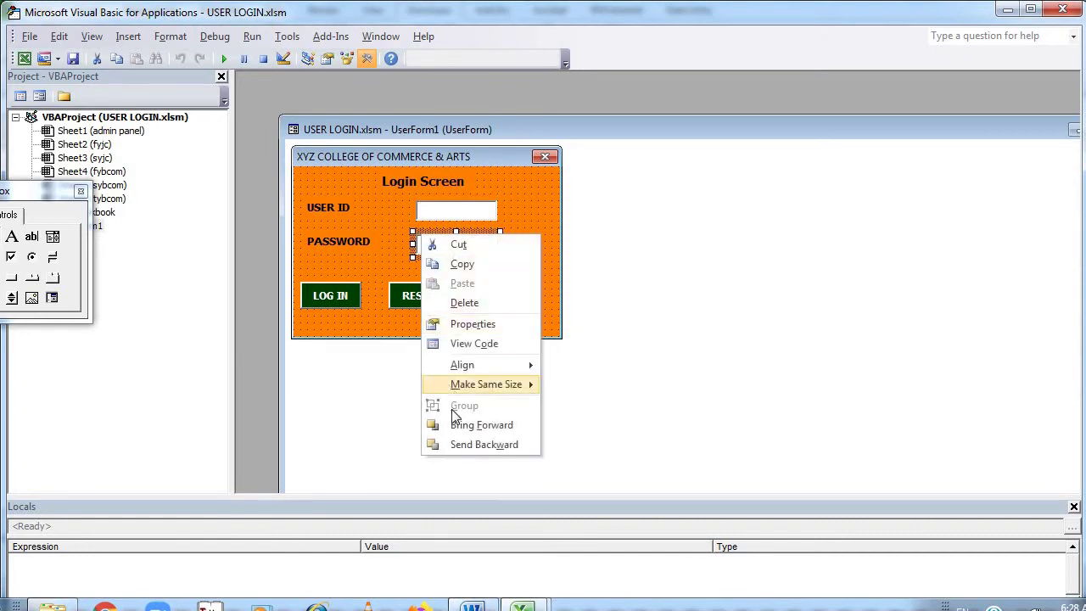
click(458, 326)
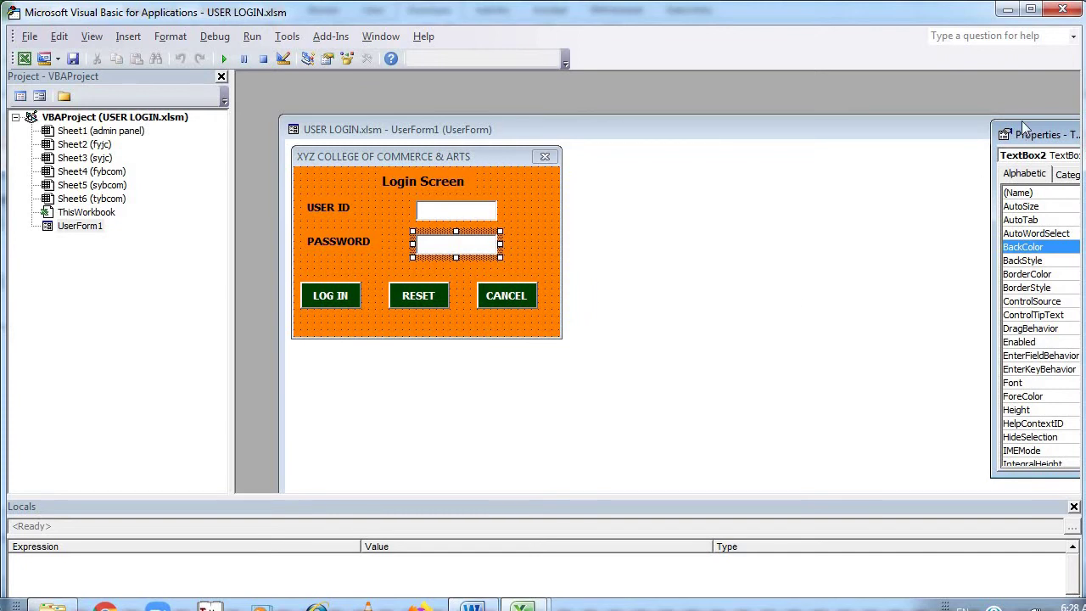
Widen the Properties window to confirm PasswordChar is *, then close it
drag(1027, 128, 842, 107)
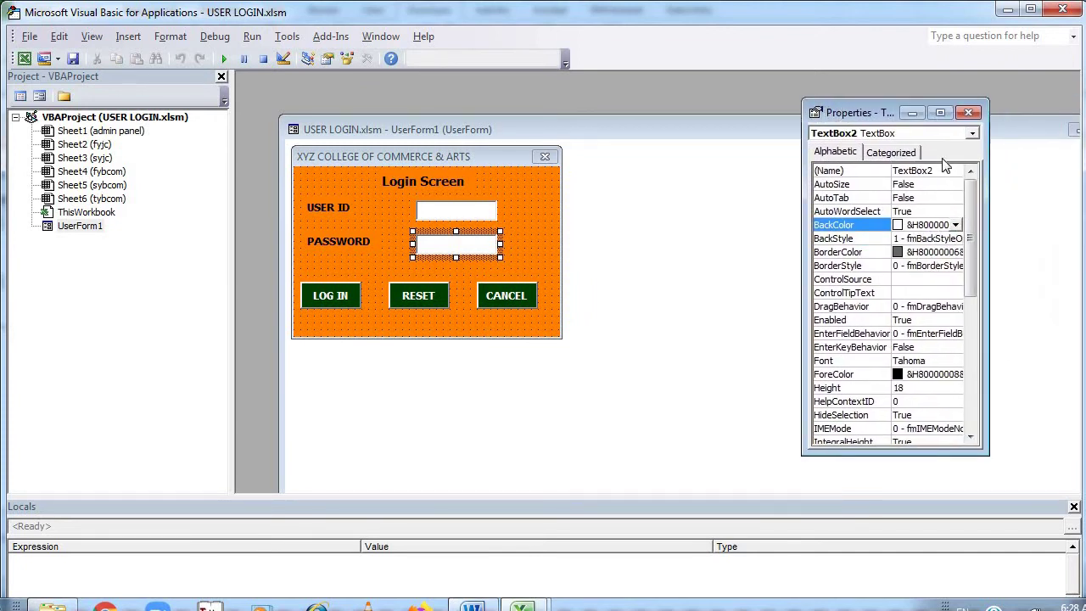
drag(988, 253, 1062, 252)
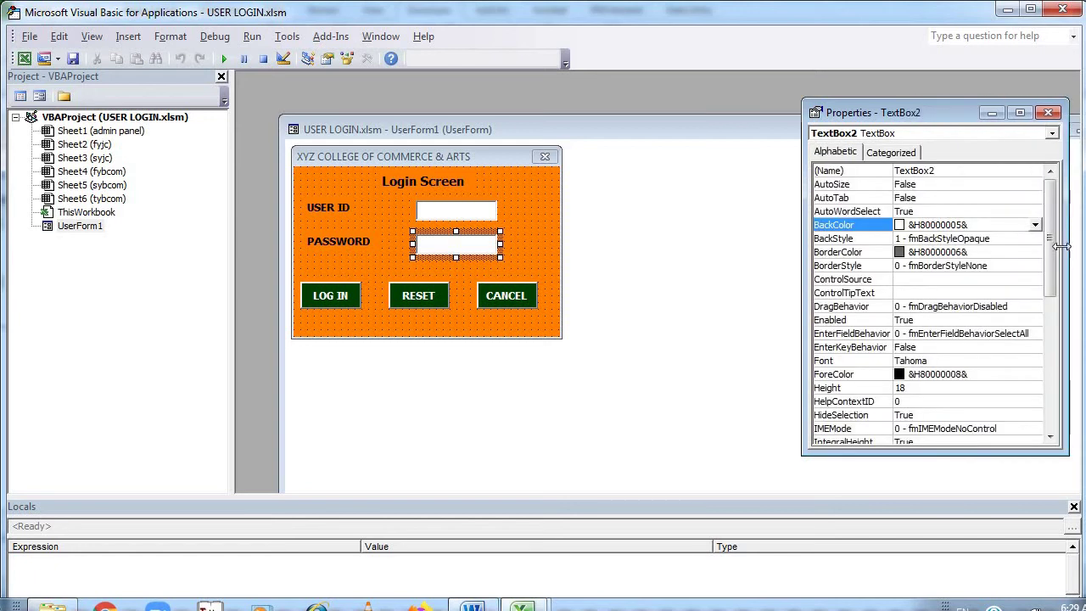
click(1043, 437)
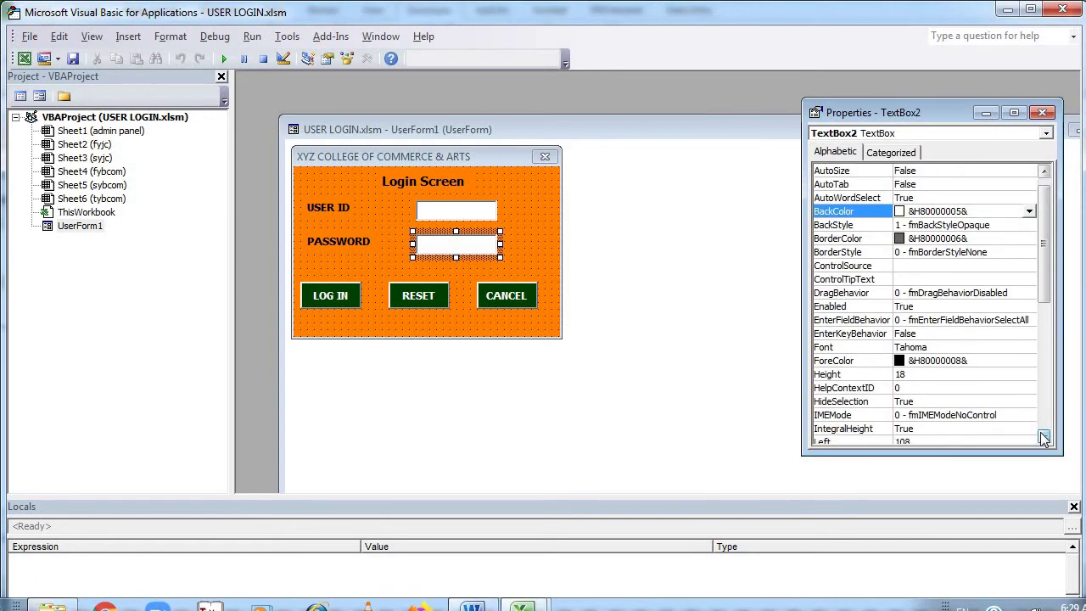
click(1043, 437)
click(1042, 437)
click(1043, 437)
click(1043, 437)
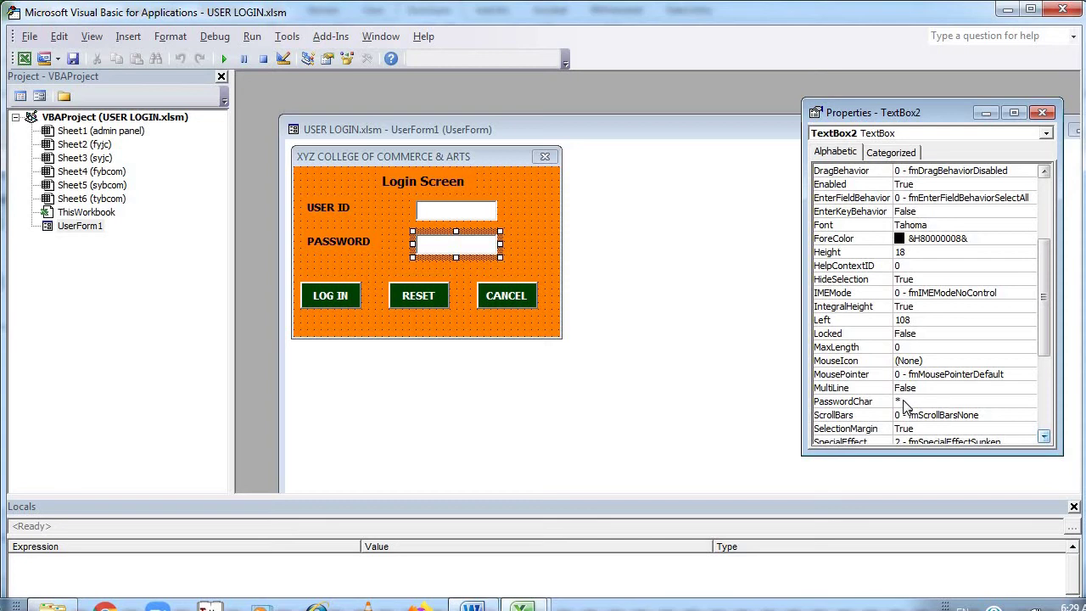
click(1042, 113)
Open the LOG IN button's CommandButton1_Click code and maximize the code window
click(533, 223)
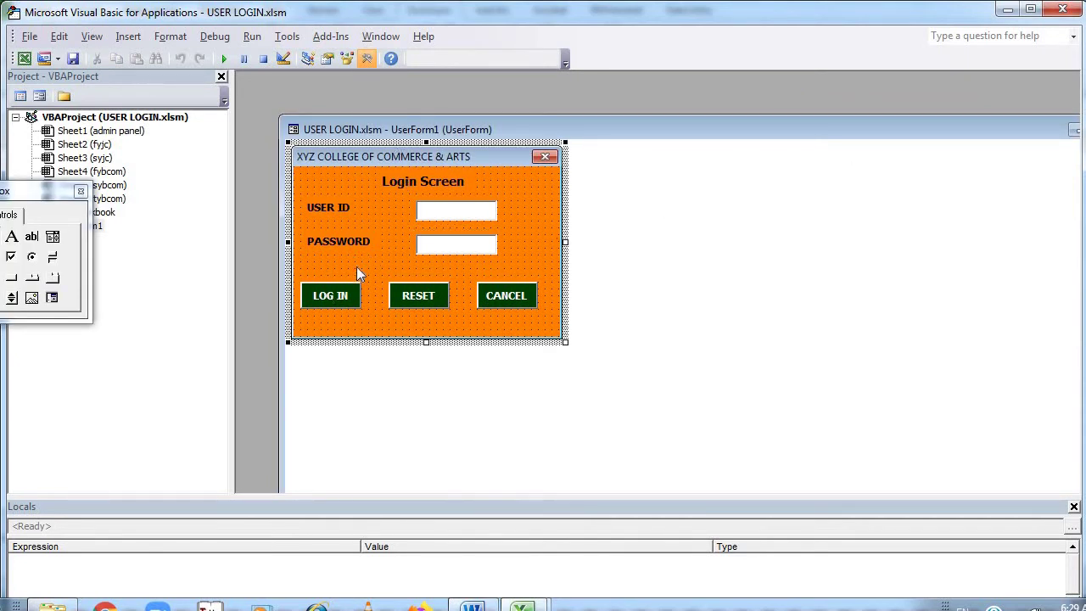
double_click(341, 295)
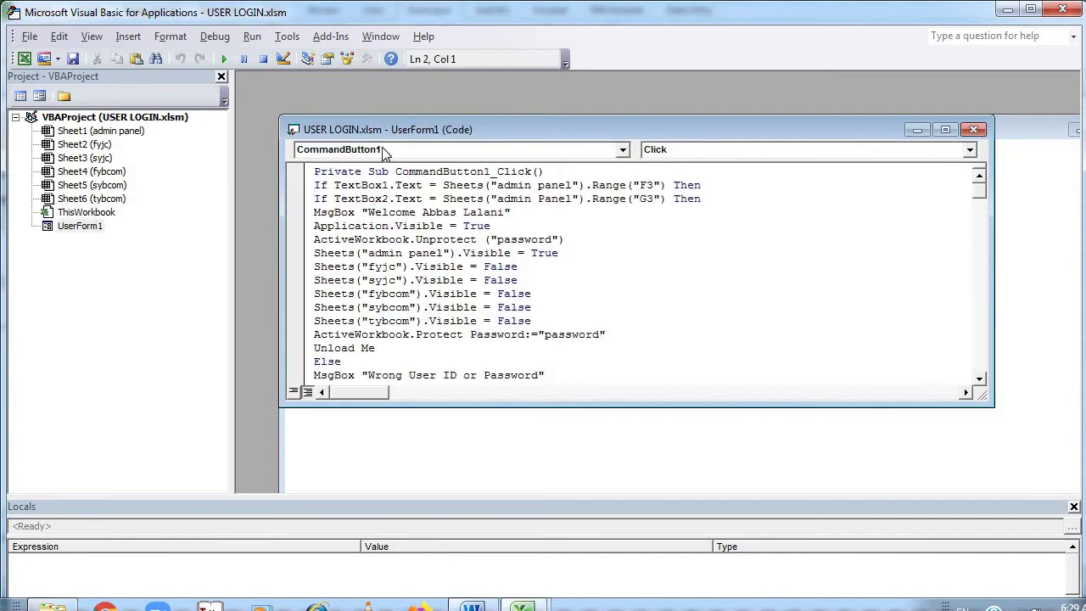
double_click(386, 129)
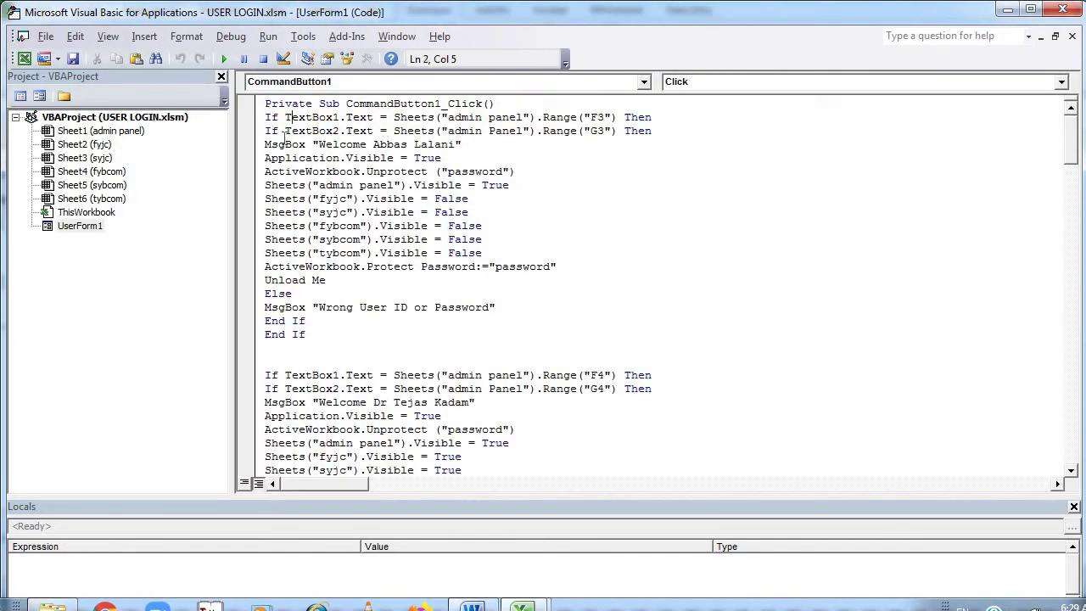
key(Left)
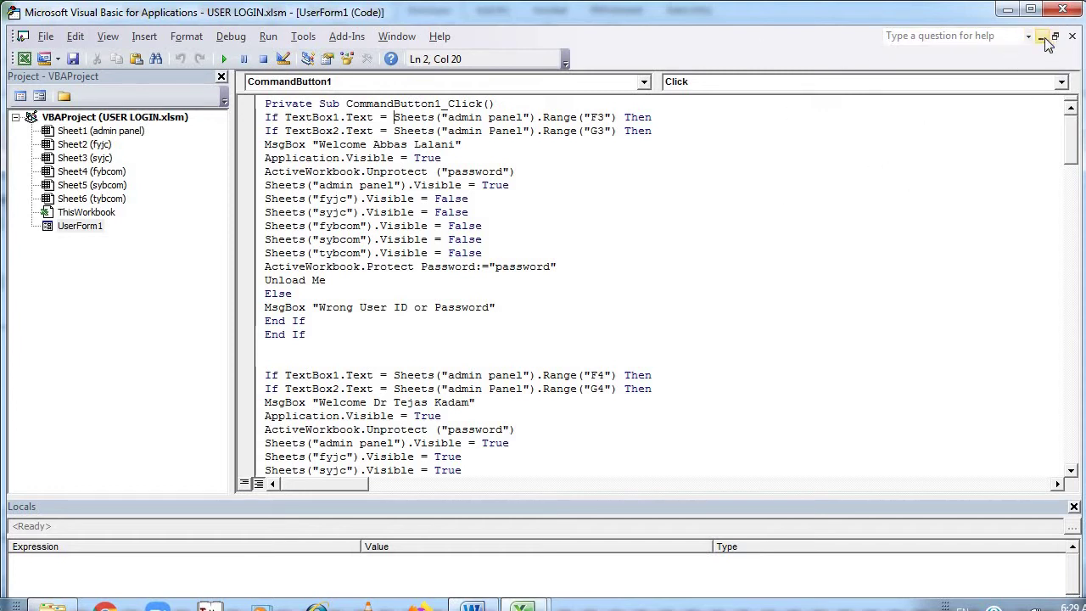
Unprotect the admin panel sheet with its password
click(1007, 10)
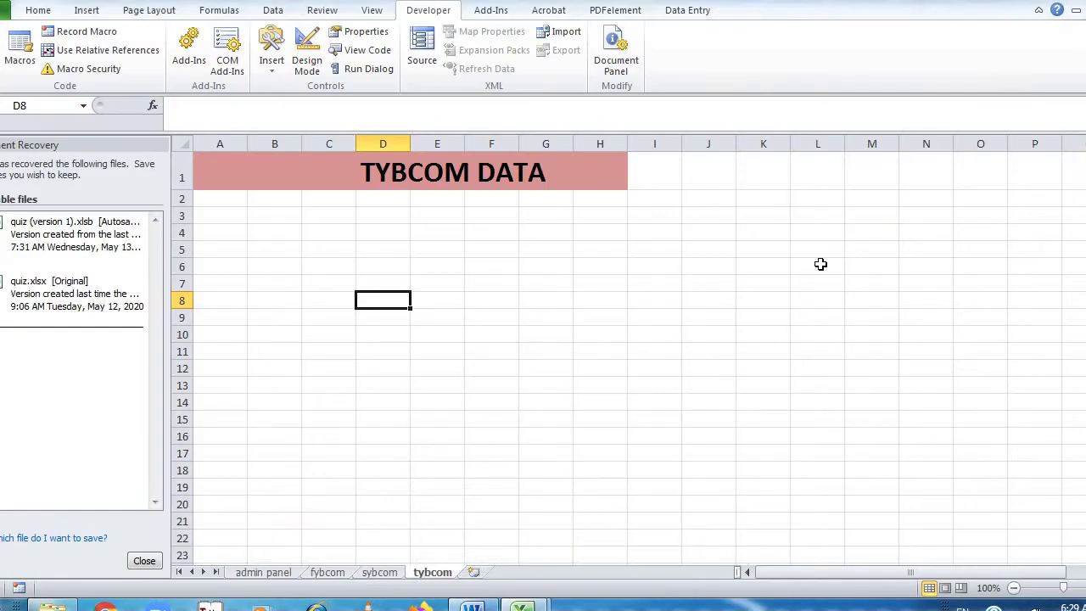
click(255, 574)
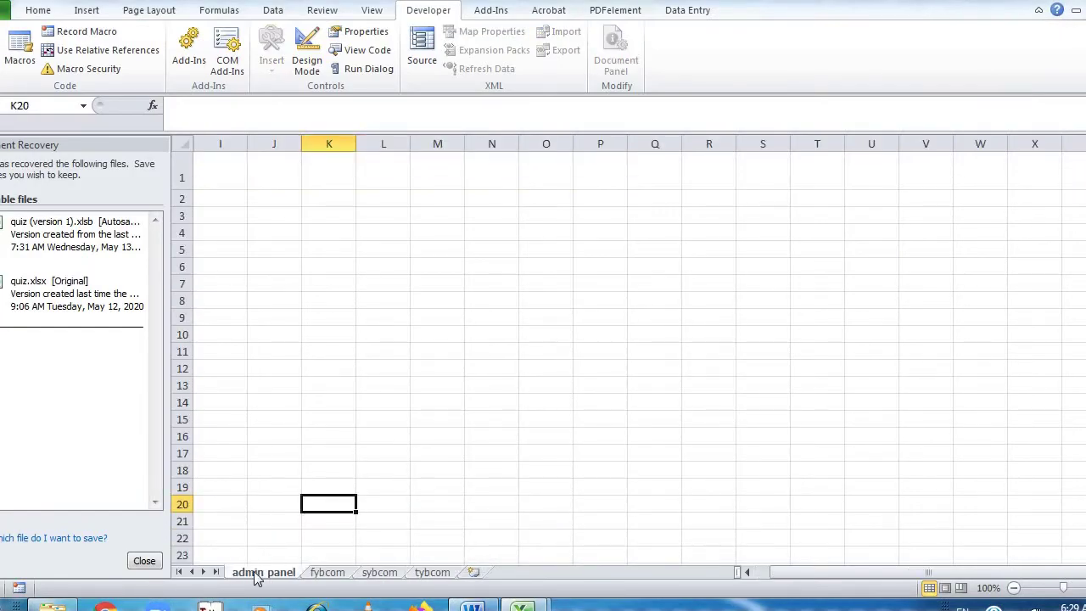
right_click(258, 575)
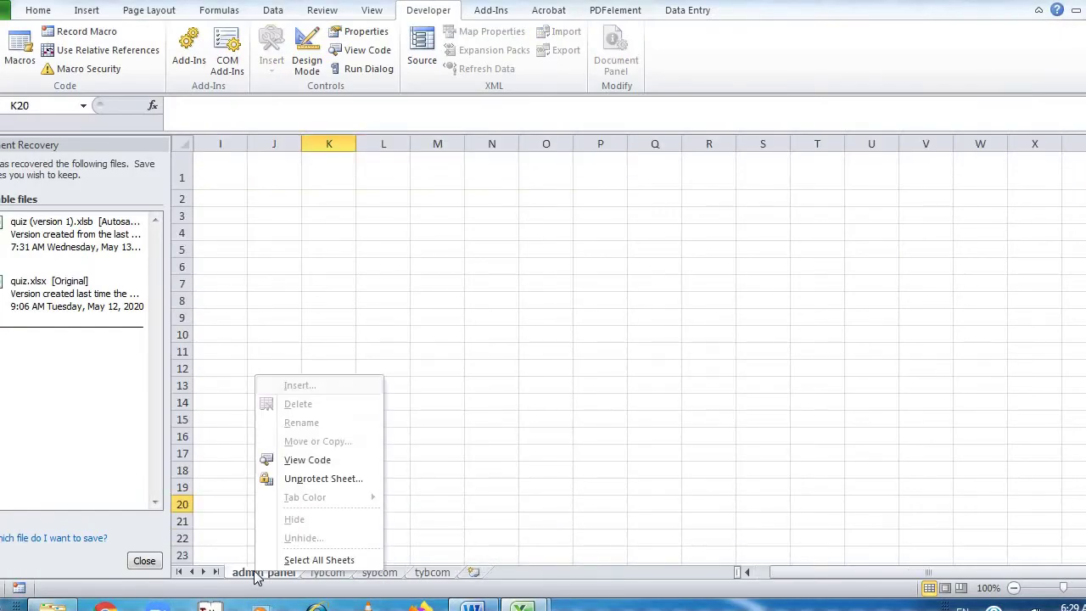
click(292, 480)
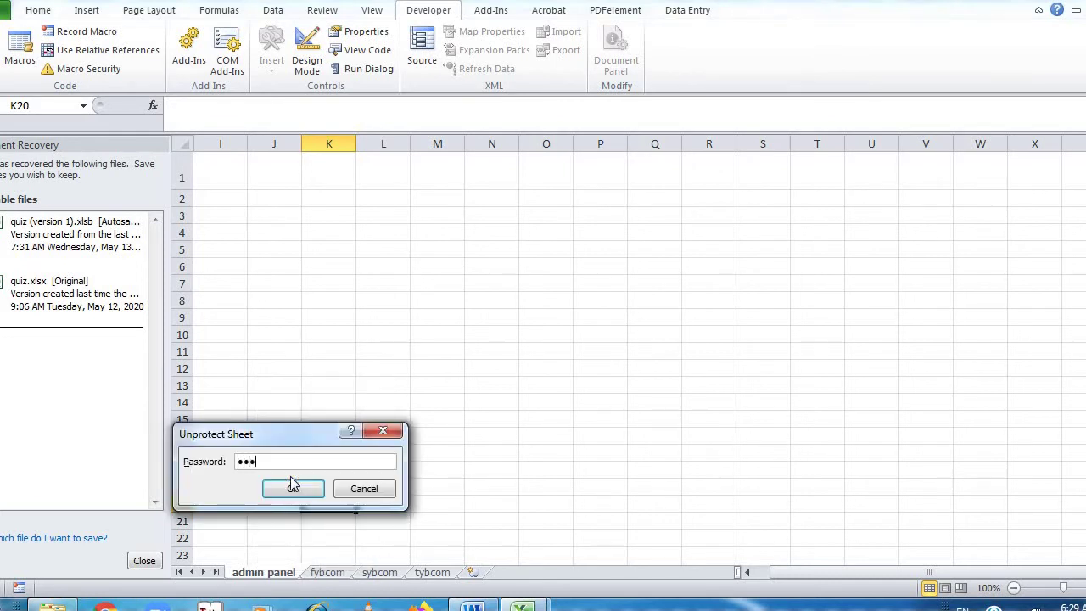
text(••)
click(293, 488)
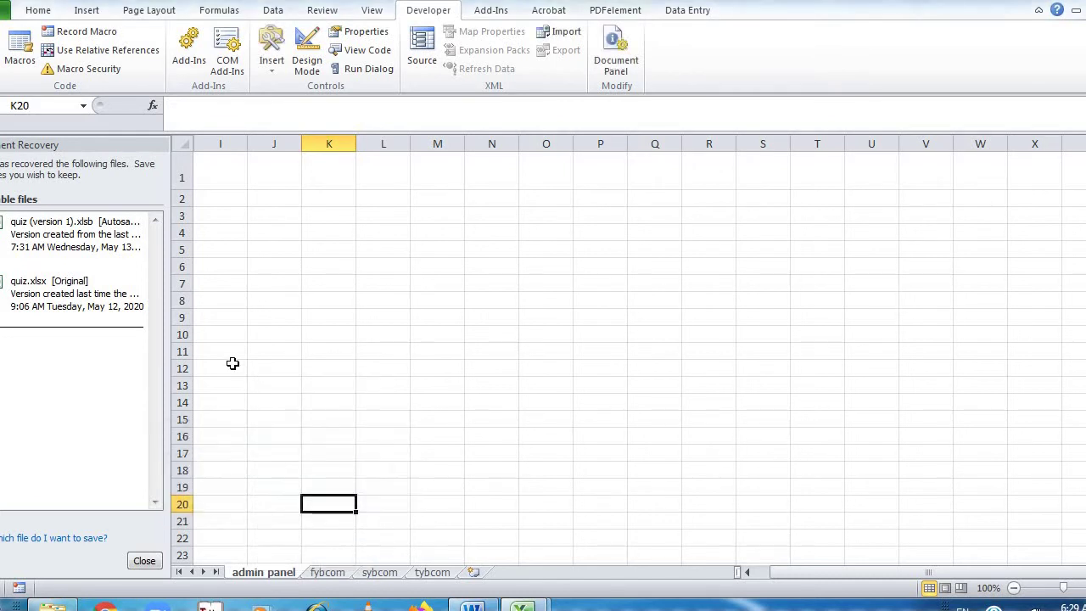
Unhide all hidden columns on the admin panel sheet, then return to the code editor
click(185, 151)
click(181, 144)
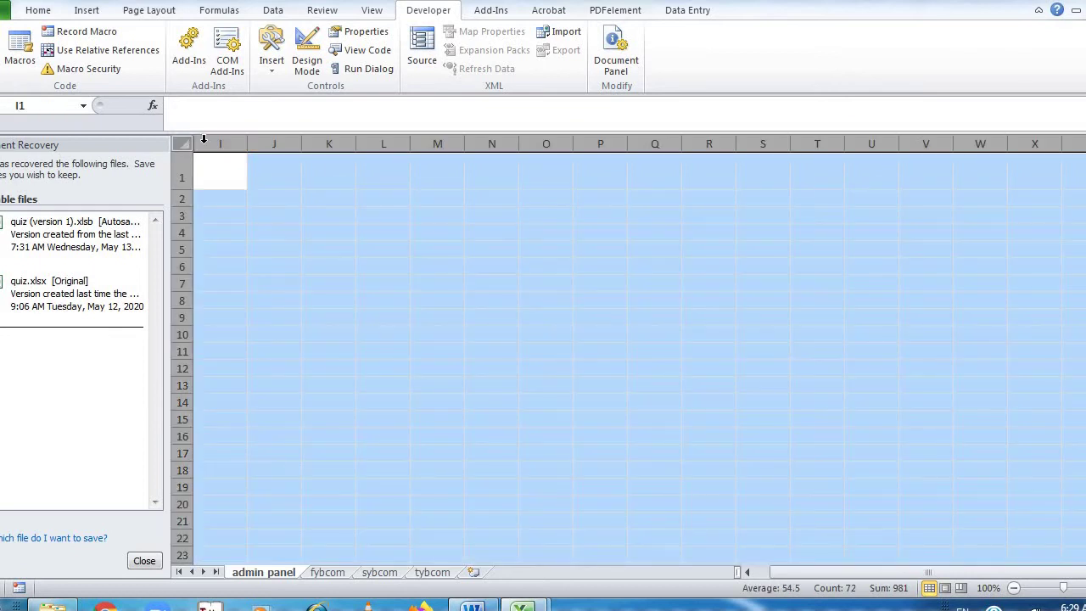
right_click(209, 151)
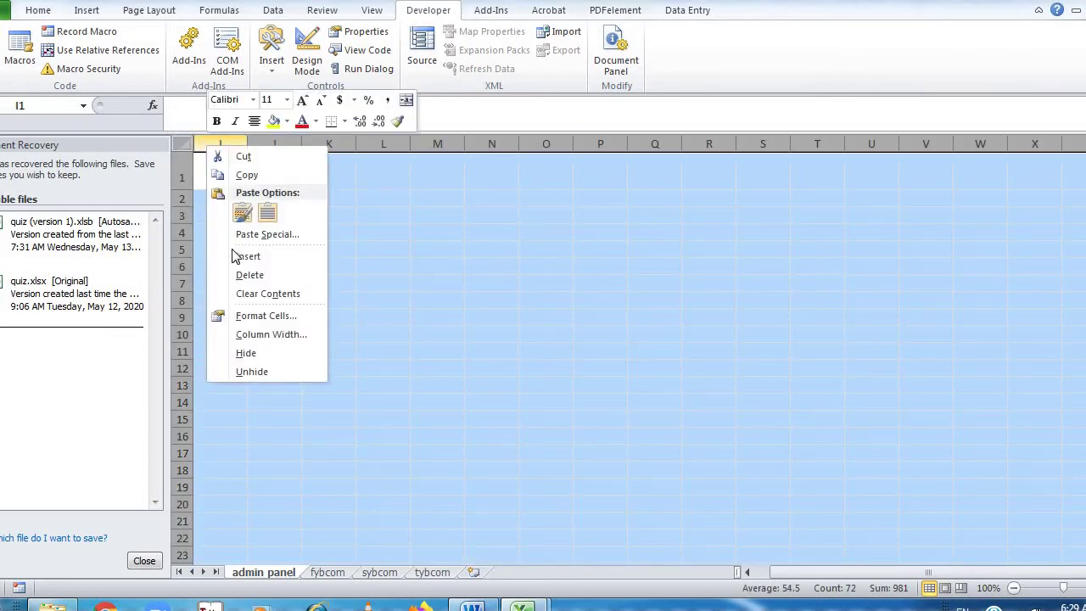
click(250, 371)
click(332, 363)
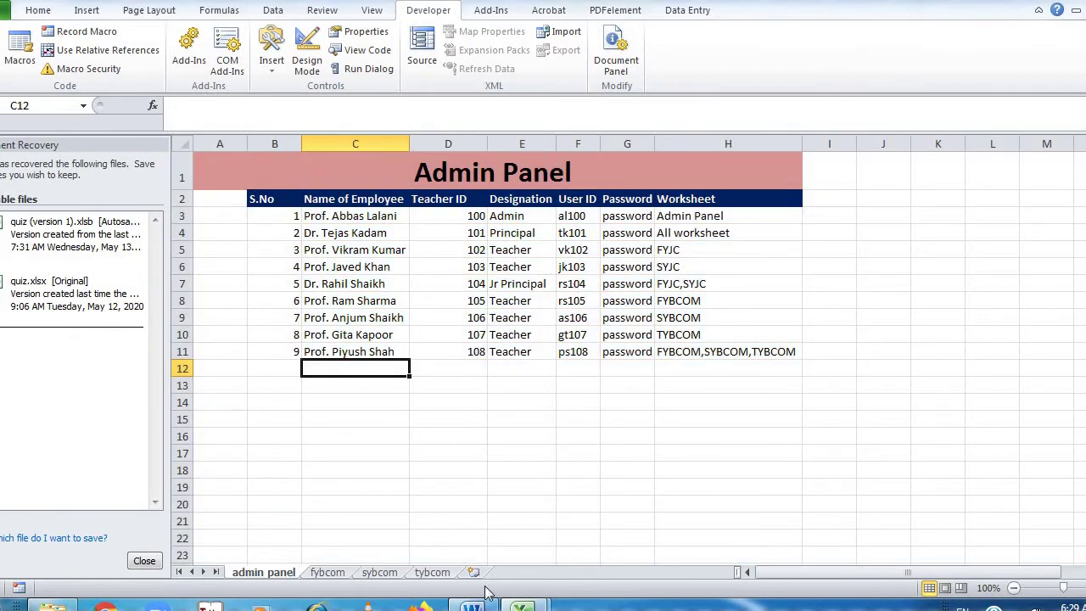
mouse_move(521, 606)
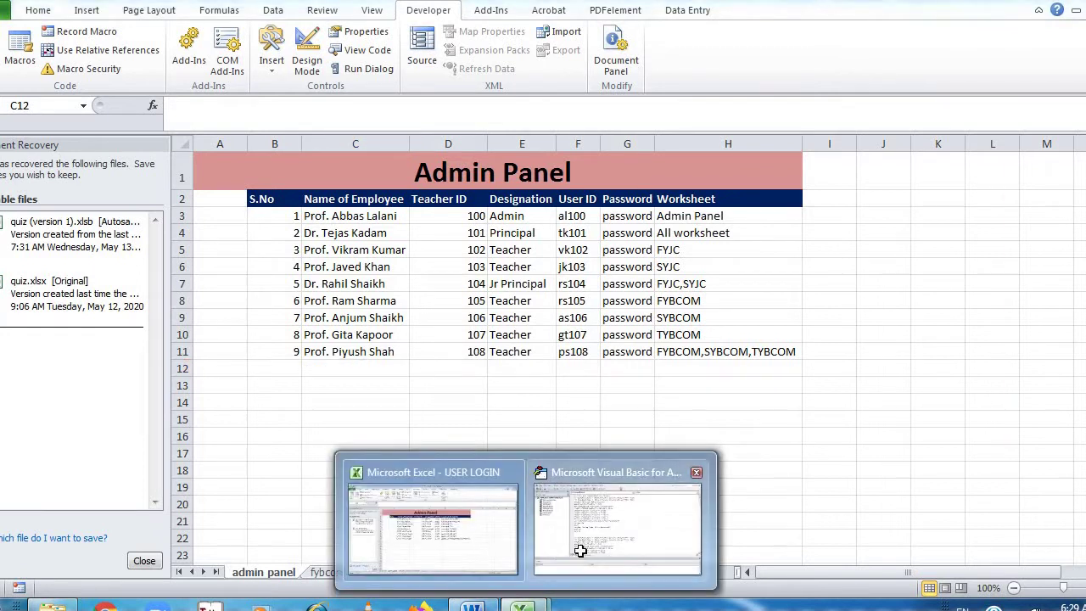
click(577, 548)
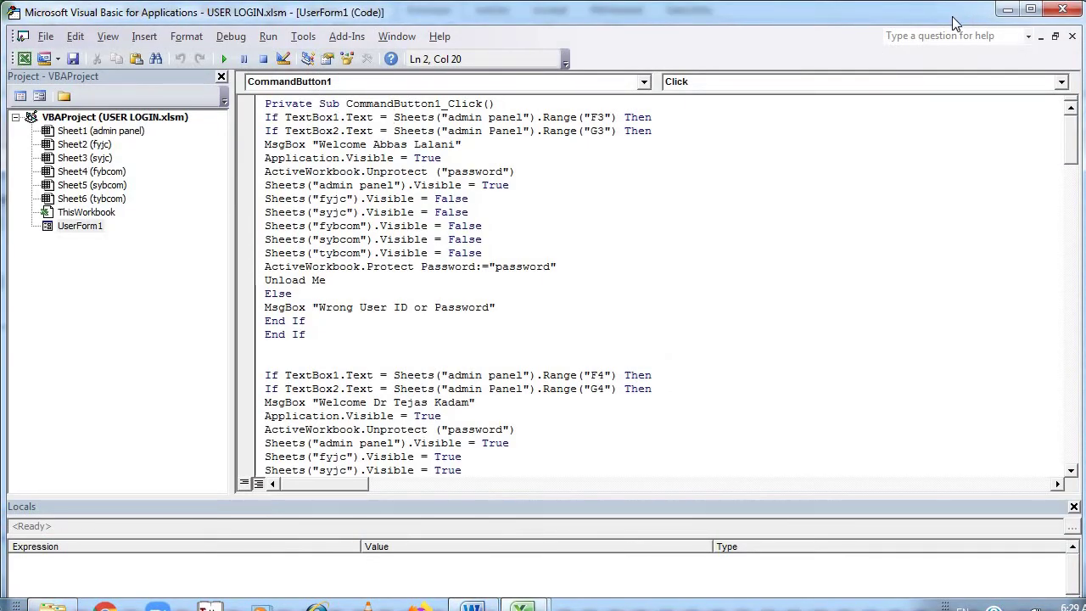
Restore down the editor, move it left, and step through the first If block's F3/G3 checks
double_click(967, 19)
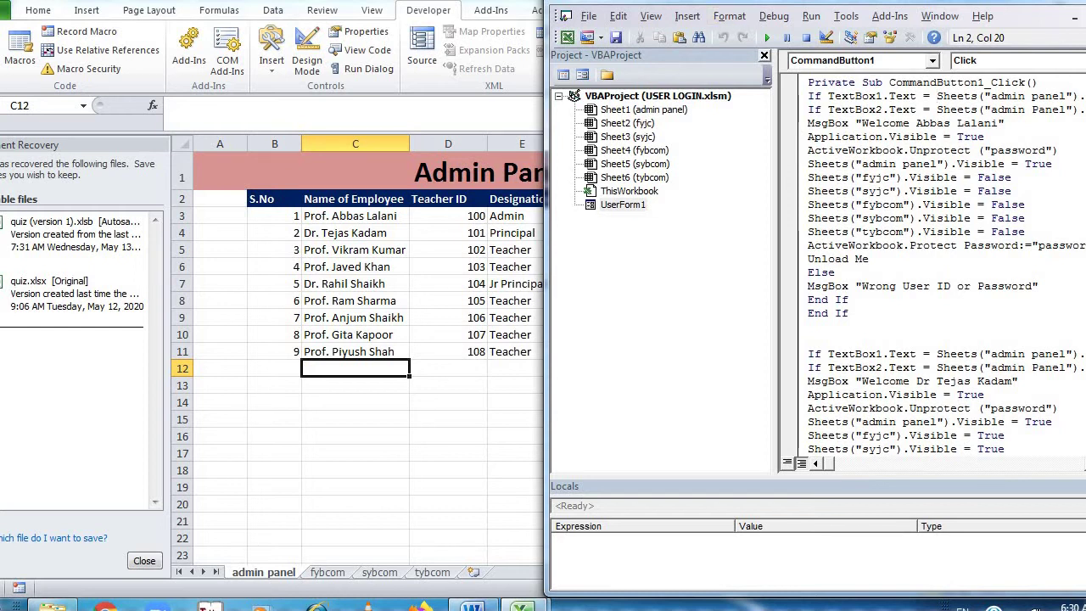
mouse_move(670, 17)
mouse_down()
mouse_move(458, 85)
mouse_move(325, 0)
mouse_up()
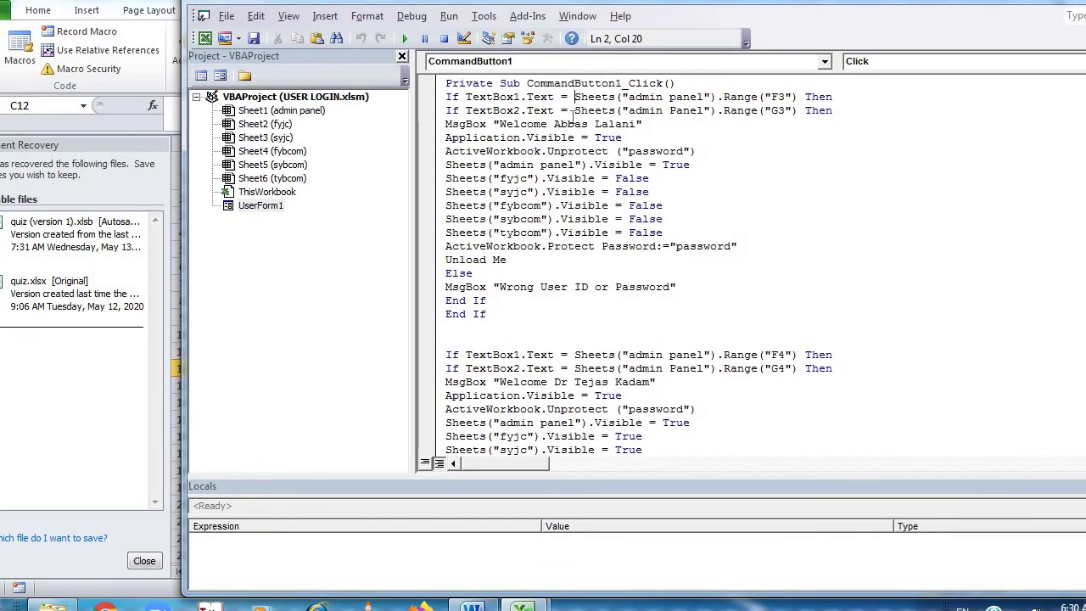
key(Right)
key(Right)
key(Right)
key(Right)
key(Right)
key(Right)
key(Right)
key(Right)
key(Right)
key(Right)
key(Right)
key(Left)
key(Left)
key(Left)
key(Left)
key(Left)
key(Left)
key(Left)
key(Left)
key(Left)
key(Down)
key(Right)
key(Right)
key(Right)
key(Right)
key(Right)
key(Right)
key(Right)
key(Right)
key(Right)
key(Right)
key(Right)
key(Right)
key(Right)
key(Down)
key(Left)
key(Down)
key(Down)
key(Down)
key(Left)
key(Left)
key(Left)
key(Left)
key(Left)
key(Left)
key(Left)
key(Right)
key(Right)
key(Right)
key(Right)
key(Right)
key(Right)
key(Right)
key(Right)
key(Right)
key(Right)
key(Right)
key(Right)
key(Right)
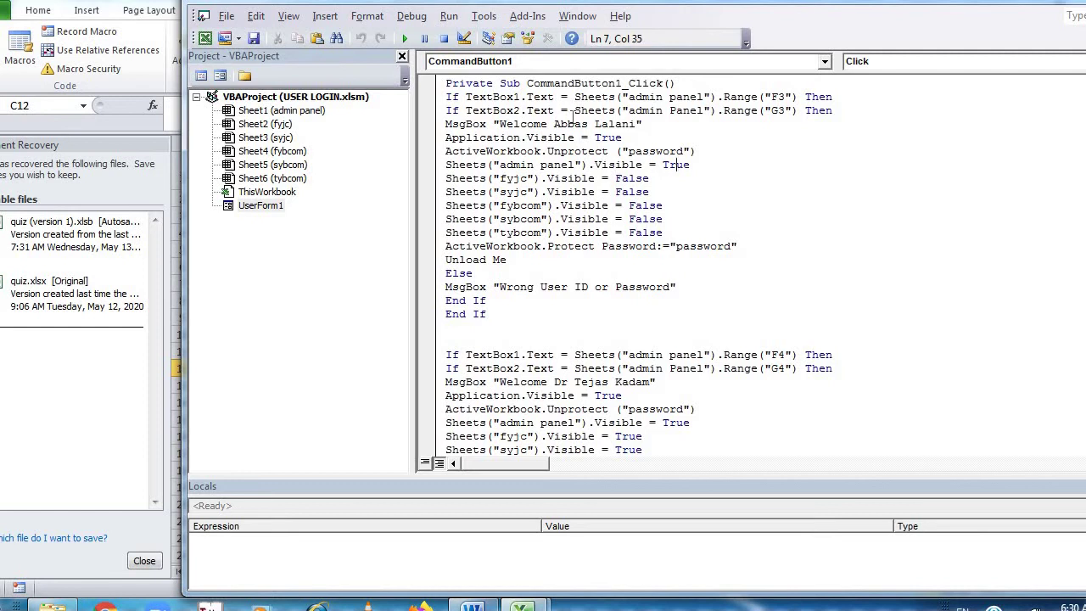
key(Down)
key(Left)
key(Left)
key(Left)
key(Left)
key(Left)
key(Left)
key(Left)
key(Left)
key(Down)
key(Down)
key(Down)
key(Down)
key(Down)
key(Up)
key(End)
key(Down)
key(Down)
key(Down)
key(Down)
key(Left)
key(Left)
key(Left)
key(Left)
key(Up)
key(Left)
key(Up)
key(Up)
key(Up)
key(Up)
key(Up)
key(Down)
key(Down)
key(Down)
key(Down)
key(Down)
key(Down)
key(Down)
key(Down)
key(Down)
key(Down)
key(Down)
key(Down)
key(Down)
key(Down)
key(Down)
key(Down)
key(Down)
key(Down)
key(Down)
key(Down)
key(Down)
key(Down)
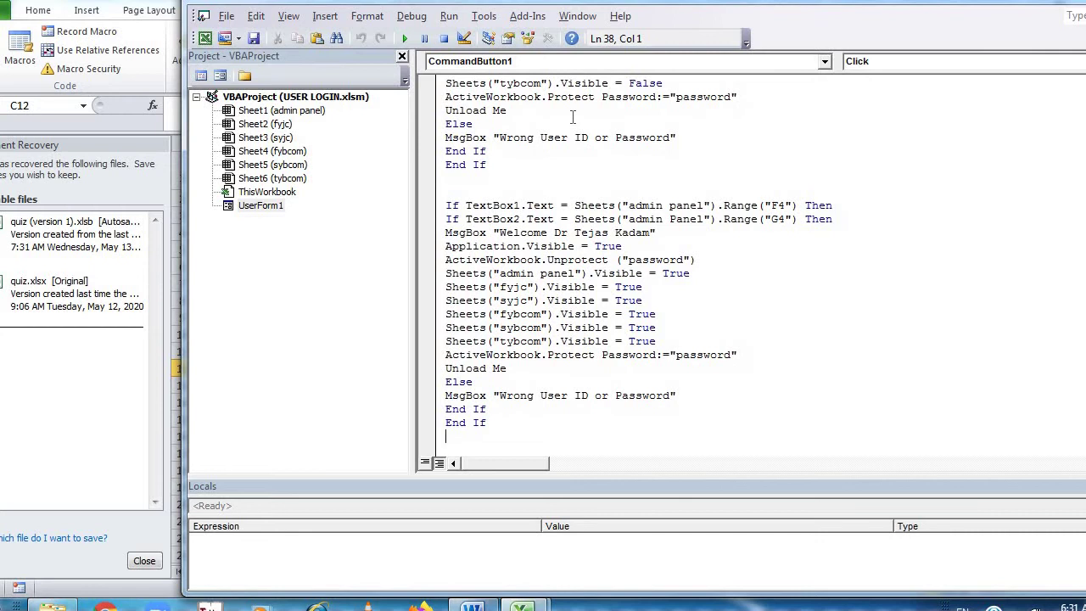
key(Up)
key(Up)
key(Up)
key(Up)
key(Up)
key(Up)
key(Right)
key(Right)
key(Right)
key(Right)
key(Right)
key(Right)
key(Down)
key(Right)
key(Right)
key(Right)
key(Right)
key(Right)
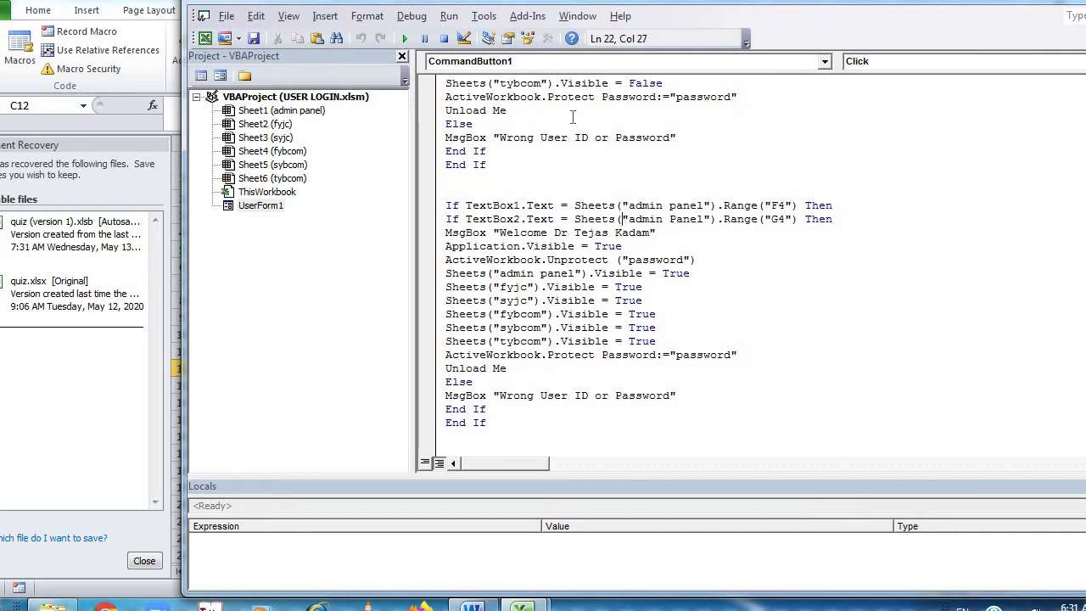
key(Right)
key(Right)
key(Right)
key(Up)
key(Right)
key(Right)
key(Right)
key(Down)
key(Down)
key(Down)
key(Down)
key(Down)
key(Down)
key(Up)
key(End)
key(Down)
key(Down)
key(Down)
key(Down)
key(Down)
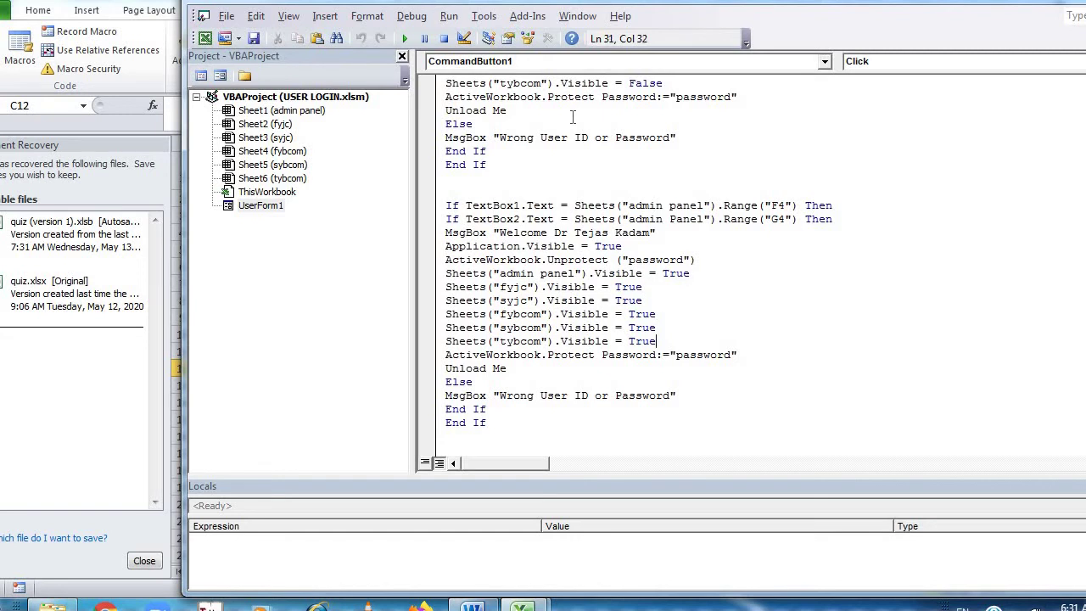
key(Down)
key(Down)
key(Down)
key(Down)
key(Down)
key(Down)
key(Up)
key(Up)
key(Up)
key(Up)
key(Right)
key(Right)
key(Right)
key(Right)
key(Right)
key(Right)
key(Right)
key(Left)
key(Left)
key(Left)
key(Left)
key(Left)
key(Left)
key(Down)
key(Down)
key(Down)
key(Down)
key(Down)
key(Down)
key(Down)
key(Down)
key(Down)
key(Down)
key(Down)
key(Down)
key(Down)
key(Down)
key(Down)
key(Up)
key(Up)
key(Up)
key(Up)
key(Up)
key(Up)
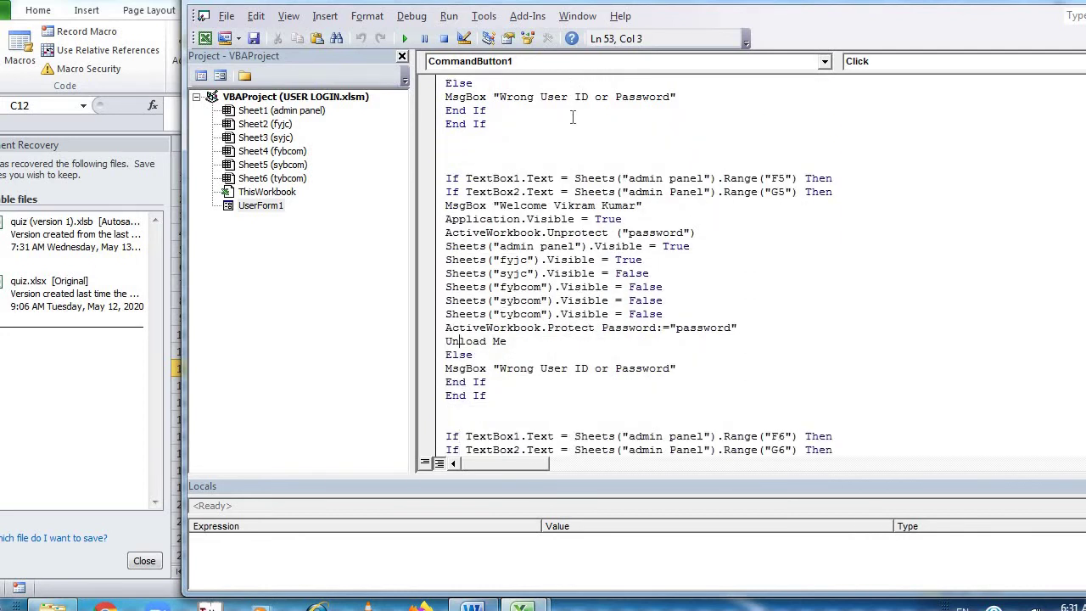
key(Up)
key(Up)
key(Right)
key(Right)
key(Right)
key(Right)
key(Right)
key(Right)
key(Right)
key(Up)
key(Right)
key(Right)
key(Right)
key(Right)
key(Right)
key(Right)
key(Right)
key(Right)
key(Down)
key(Down)
key(Down)
key(Down)
key(Up)
key(Down)
key(Down)
key(shift+Down)
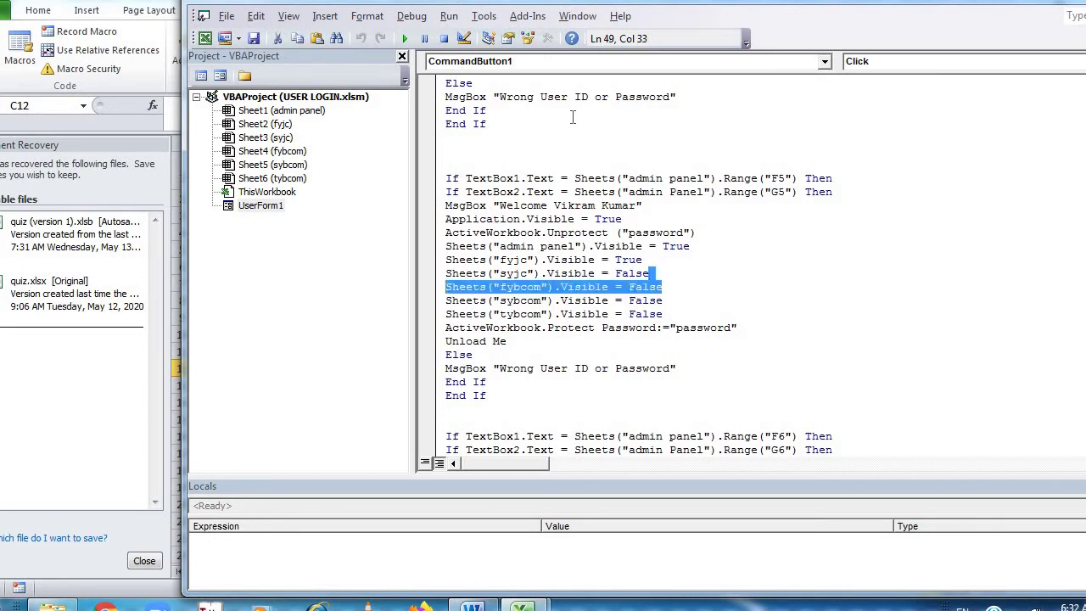
key(shift+Down)
key(shift+Down)
key(shift+Down)
key(shift+End)
key(Down)
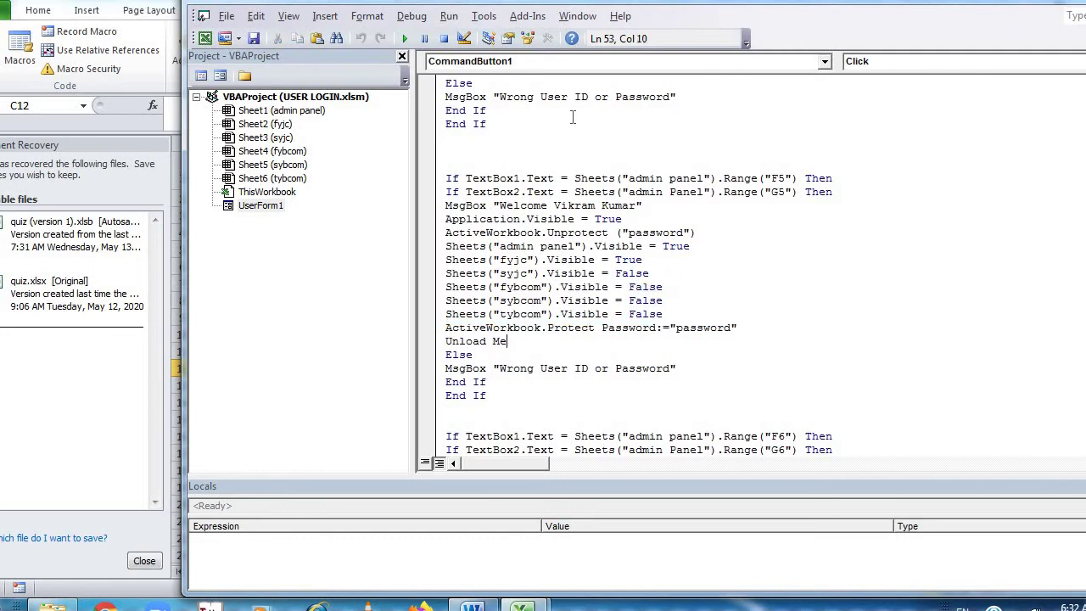
key(Down)
key(Down)
key(Down)
key(Down)
key(Down)
key(Down)
key(Down)
key(Down)
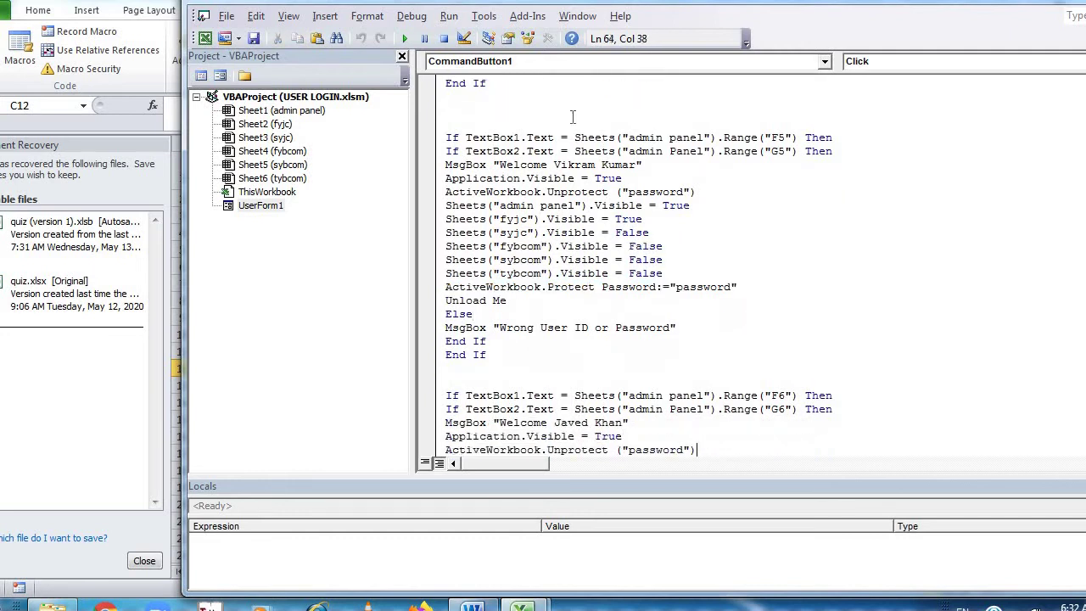
key(Down)
key(Down)
key(Down)
key(Down)
key(Down)
key(Up)
key(Up)
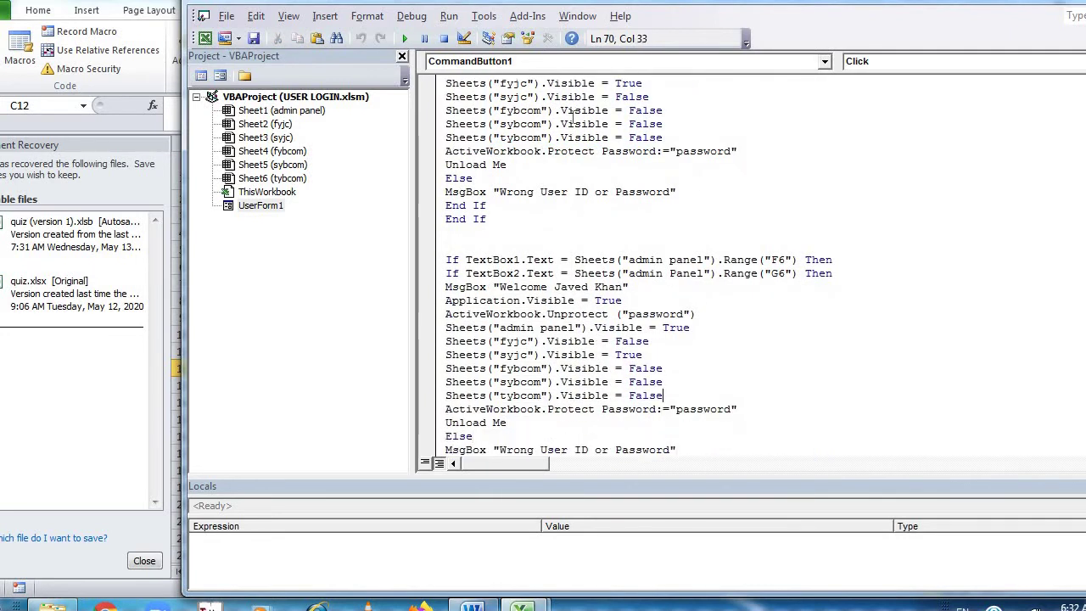
key(Up)
key(Up)
key(Up)
key(Up)
key(Up)
key(Up)
key(Up)
key(Down)
key(Up)
key(Up)
key(Up)
key(Right)
key(Right)
key(Right)
key(Down)
key(Down)
key(Down)
key(Down)
key(Down)
key(Down)
key(Down)
key(shift+Left)
key(shift+Left)
key(shift+Left)
key(Left)
key(Down)
key(Down)
key(Down)
key(Down)
key(Down)
key(Down)
key(Down)
key(Down)
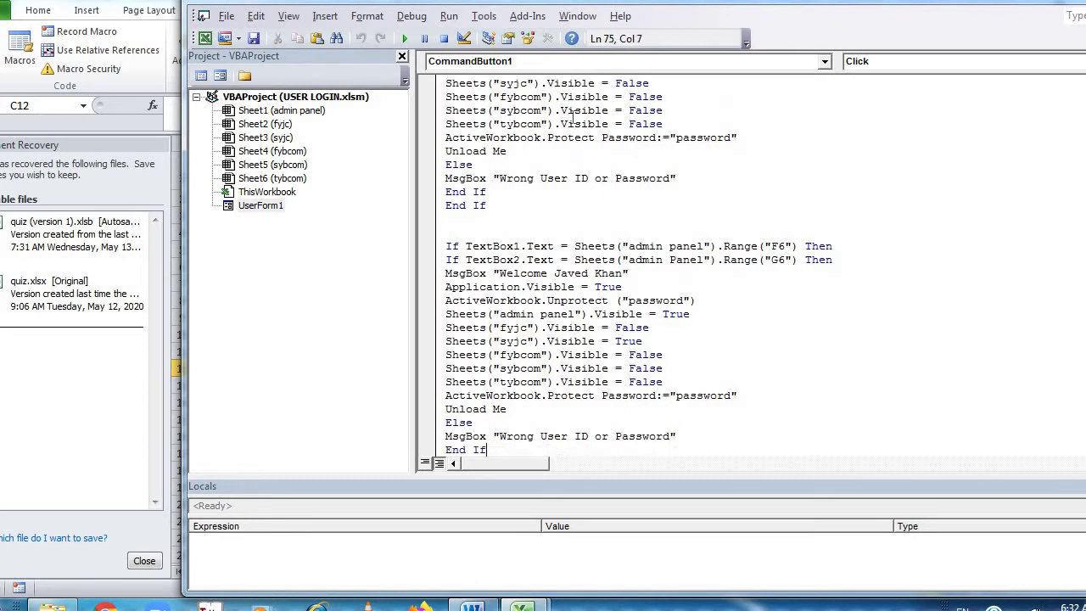
key(Down)
key(Down)
key(Down)
key(Down)
key(Up)
key(Up)
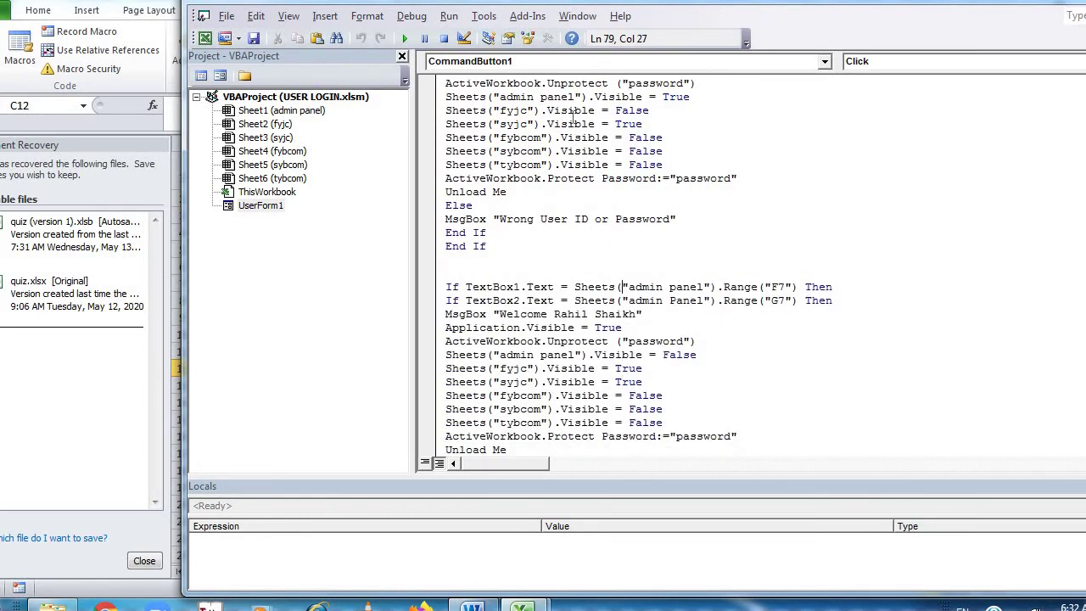
key(Right)
key(Right)
key(Right)
key(Right)
key(Right)
key(Right)
key(Right)
key(Down)
key(Down)
key(Left)
key(Down)
key(Down)
key(Down)
key(Down)
key(Up)
key(Up)
key(Down)
key(Down)
key(Down)
key(Up)
key(Up)
key(Up)
key(Up)
key(Down)
key(Down)
key(Up)
key(Home)
key(Down)
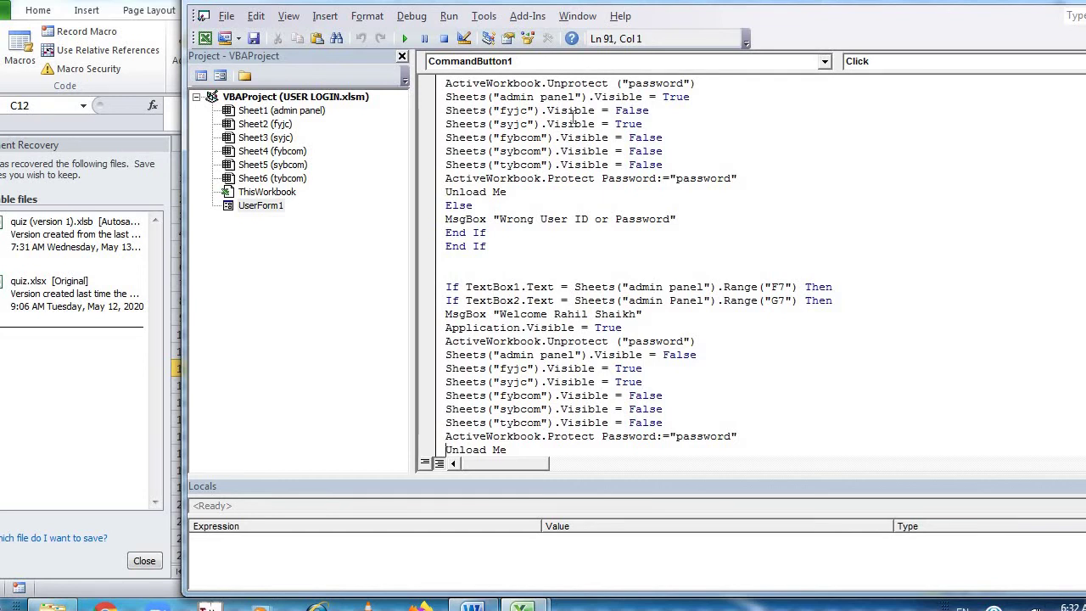
key(Down)
key(Down)
key(Down)
scroll(573, 117, down, 4)
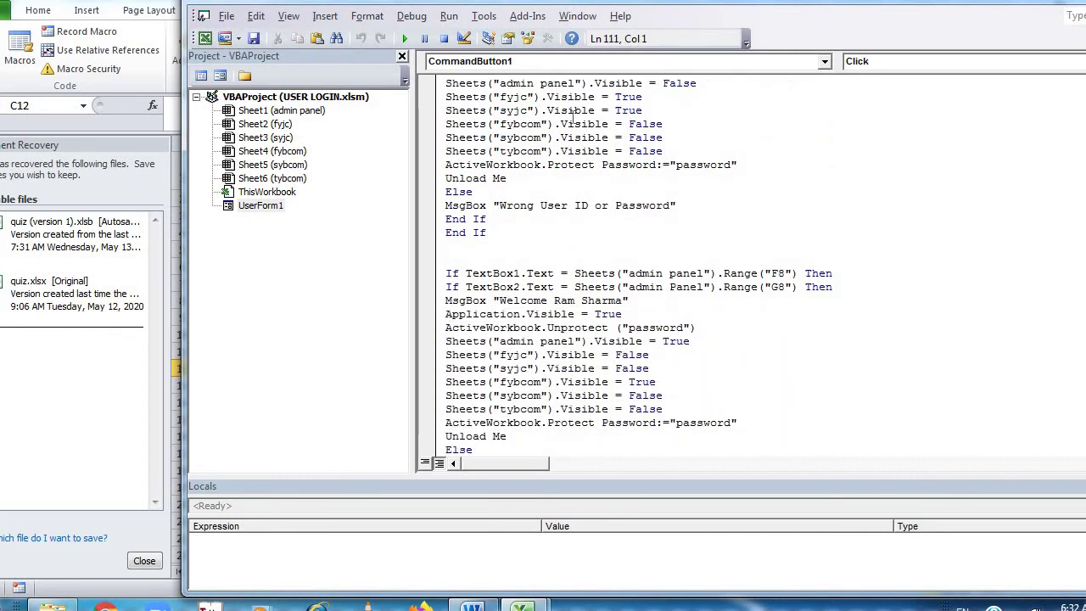
key(Right)
key(Right)
key(Right)
key(Right)
key(Right)
key(Right)
key(Right)
key(Up)
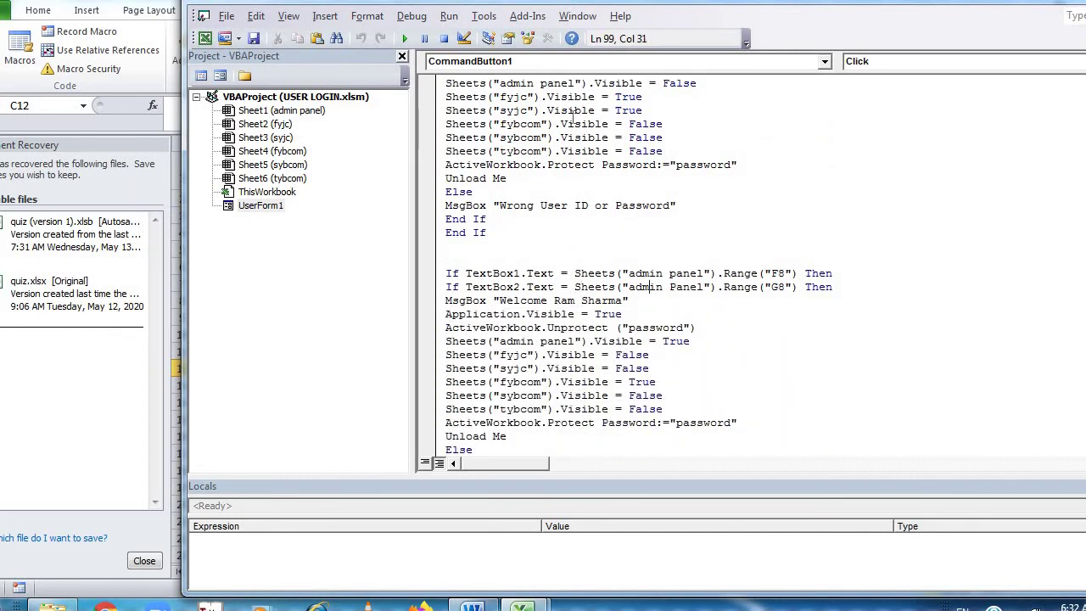
key(Right)
key(Right)
key(Right)
key(Right)
key(Right)
key(Down)
key(Down)
key(Down)
key(Down)
key(Down)
key(Down)
key(Down)
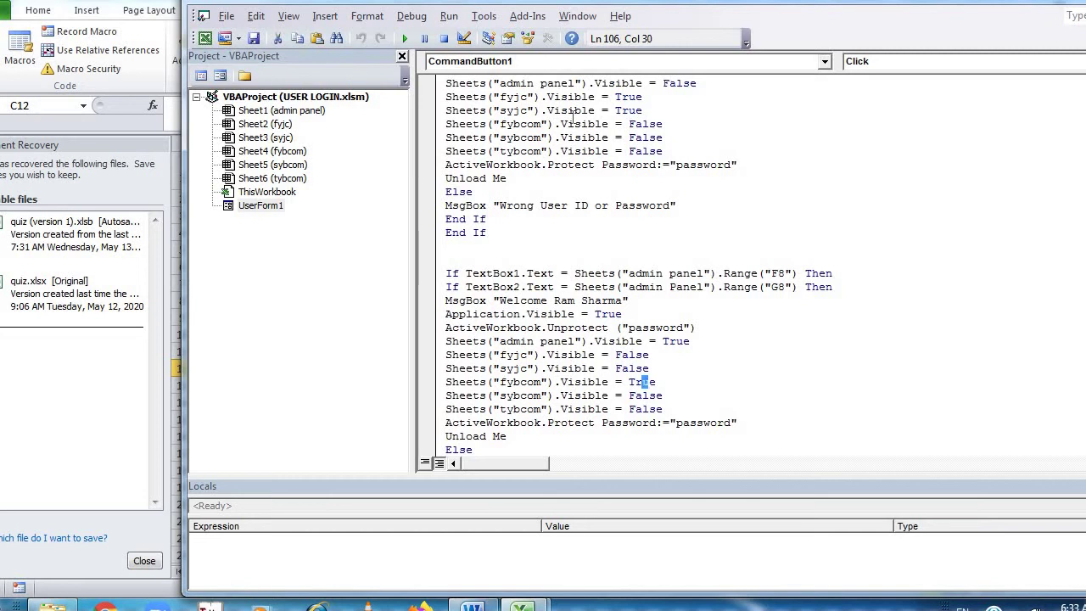
key(shift+Left)
key(shift+Left)
key(shift+Left)
key(shift+Left)
key(Up)
key(Down)
key(Down)
key(Down)
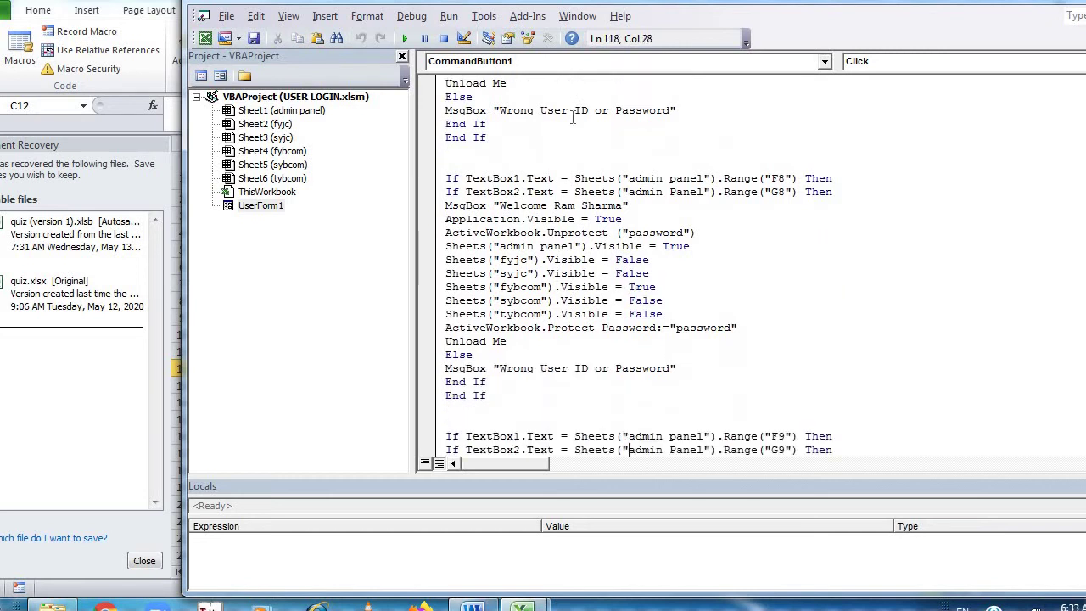
key(Down)
key(Down)
key(Down)
key(Down)
key(Up)
key(Up)
key(Up)
key(Up)
key(Up)
key(Up)
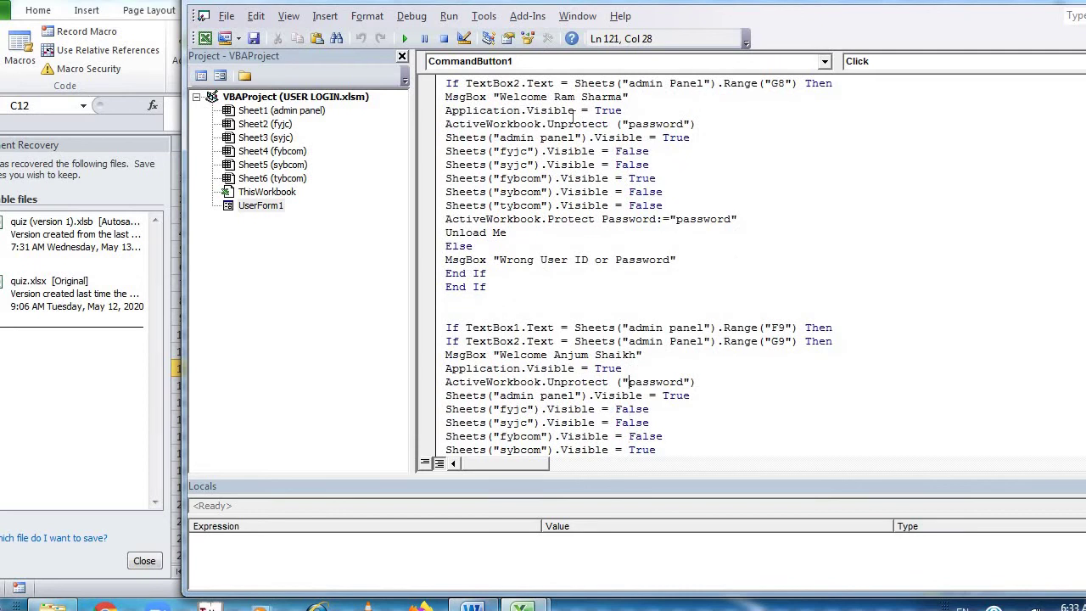
key(Up)
key(Right)
key(Right)
key(Right)
key(Right)
key(Right)
key(Right)
key(Right)
key(Right)
key(Right)
key(Up)
key(Up)
key(Down)
key(Down)
key(Down)
key(Down)
key(Down)
key(Down)
key(Down)
key(Down)
key(Down)
scroll(572, 116, down, 1)
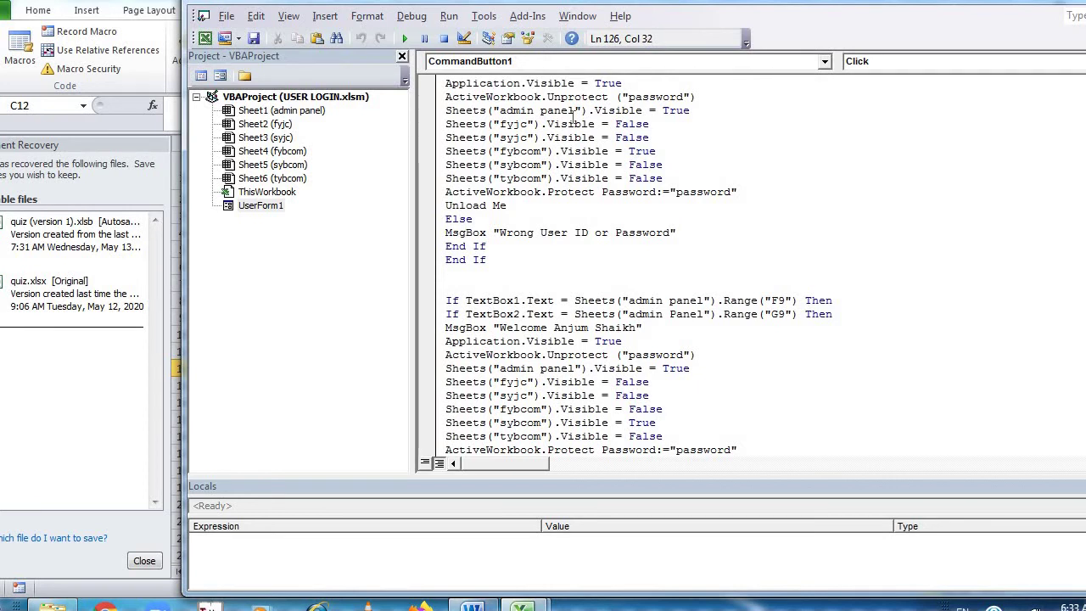
Step through the login code's password checks and sheet visibility lines, down to references F11 and G11
key(shift+Left)
key(shift+Left)
key(shift+Left)
key(Down)
key(Down)
key(Down)
key(Down)
key(Down)
key(Down)
key(Down)
key(Down)
key(Down)
key(Down)
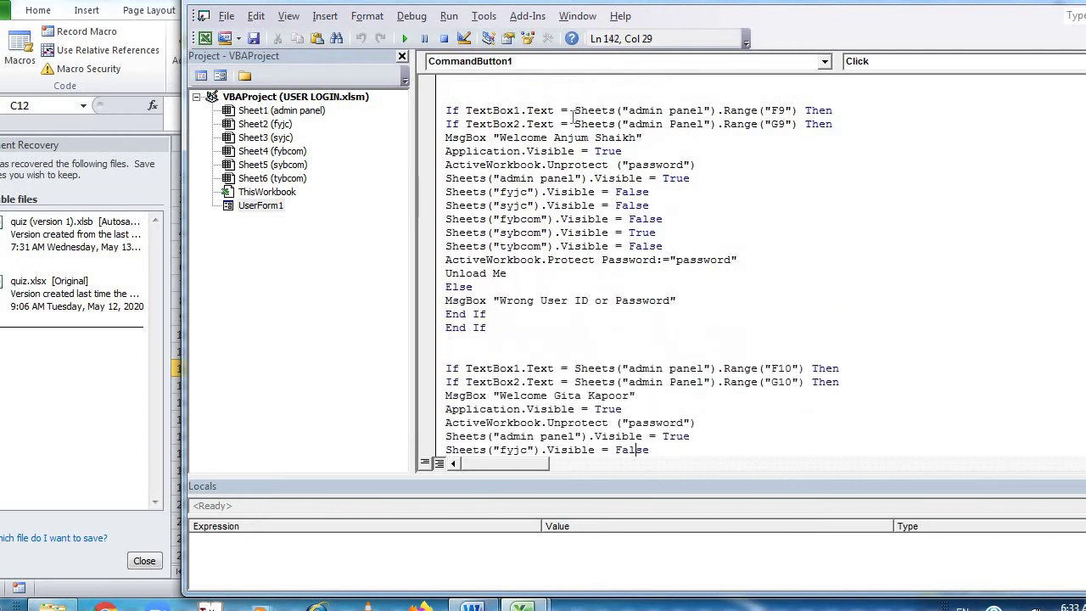
key(Down)
key(Down)
key(Down)
key(Up)
key(Up)
key(Up)
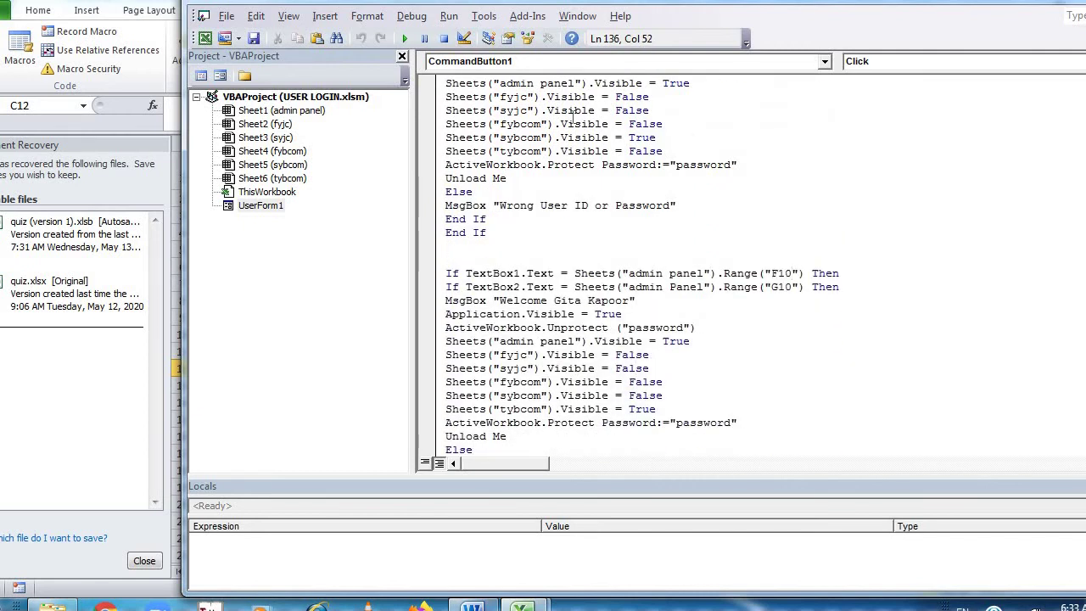
key(Down)
key(Left)
key(Down)
key(Down)
key(Down)
key(Down)
key(Left)
key(Left)
key(Left)
key(Right)
key(Right)
key(Right)
key(Right)
key(Down)
key(Down)
key(Down)
key(shift+Left)
key(shift+Left)
key(shift+Left)
key(shift+Left)
key(Down)
key(Down)
key(Down)
key(Down)
key(Down)
key(Down)
key(Down)
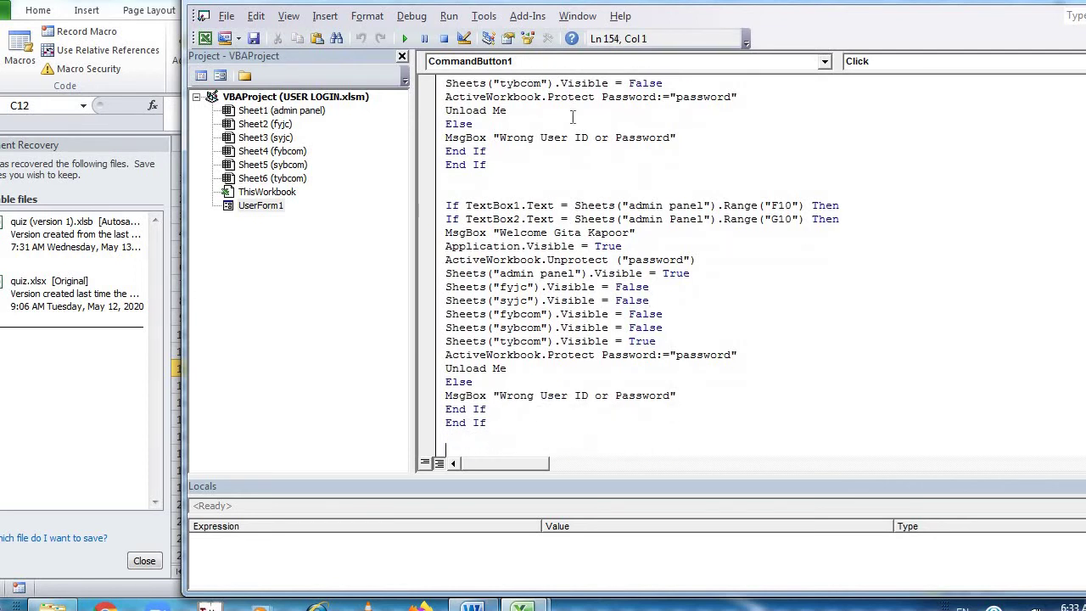
key(Down)
key(Down)
key(Down)
key(Down)
key(Down)
key(Down)
key(Down)
key(Down)
key(Down)
key(Up)
key(Up)
key(Up)
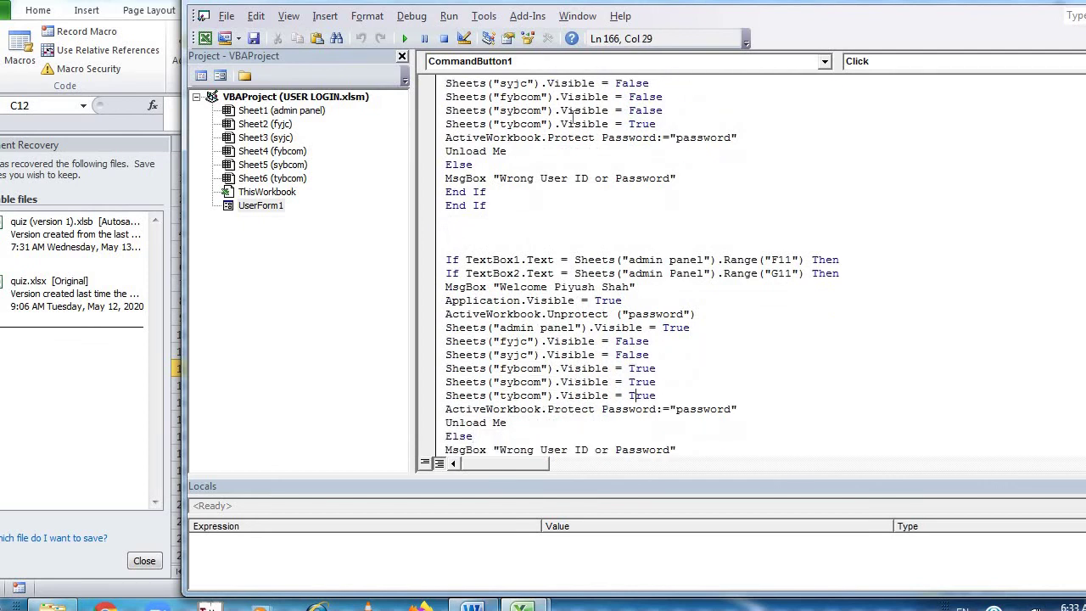
key(Up)
key(Up)
key(Up)
key(Up)
key(Right)
key(Right)
key(Right)
key(Right)
key(Right)
key(Right)
key(Right)
key(Right)
key(Right)
key(Up)
key(Down)
key(Right)
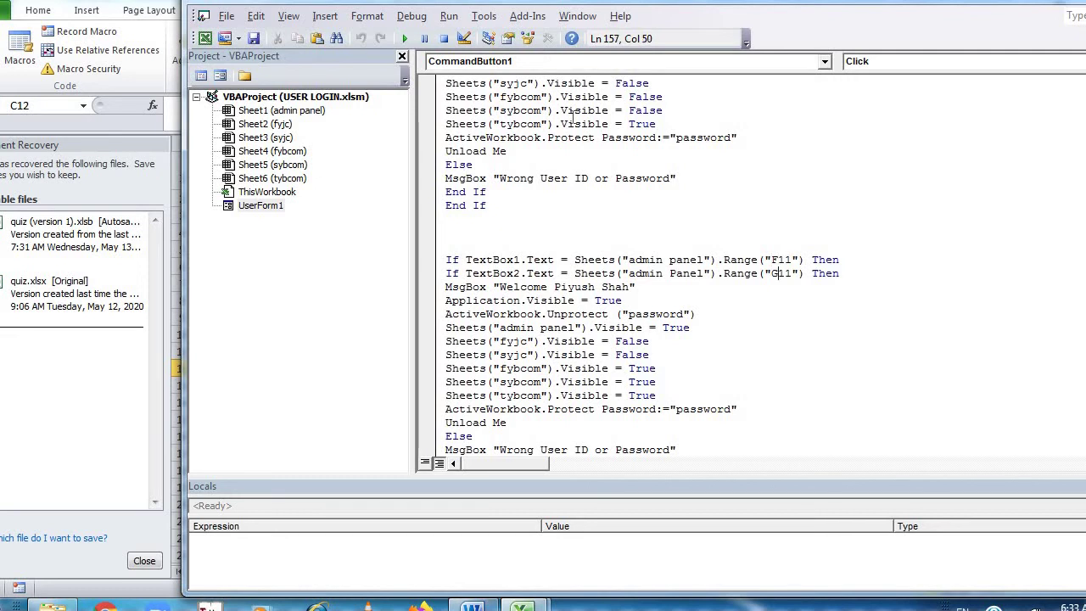
key(Down)
key(Down)
key(Down)
key(Down)
key(Down)
key(Down)
key(Down)
key(Down)
key(Down)
key(Down)
key(Down)
key(Down)
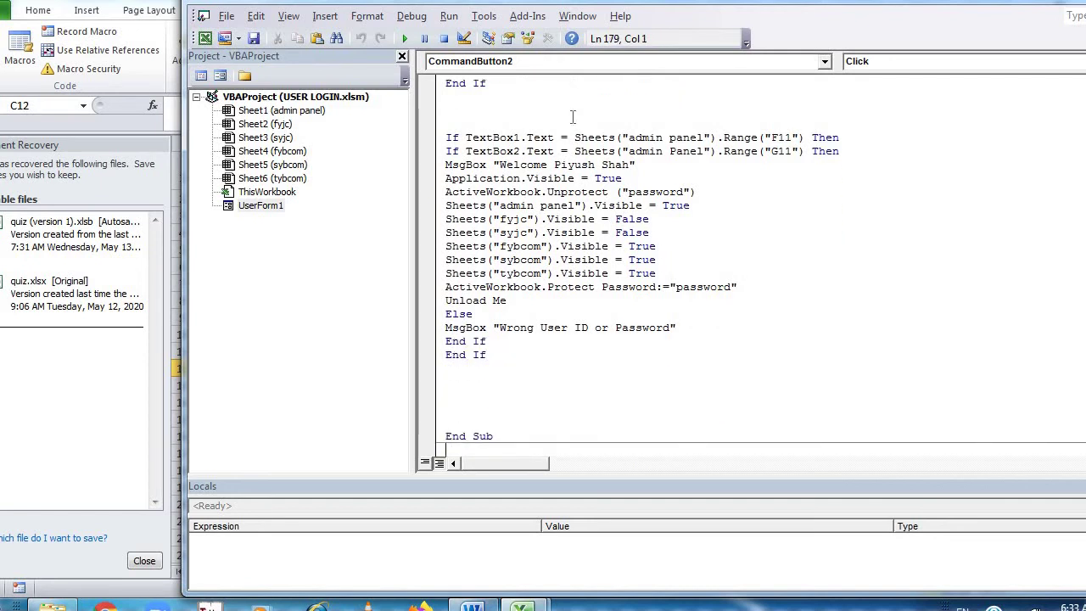
Review the first login block's F4 and G4 references and the fyjc sheet visibility lines
drag(716, 3, 639, 12)
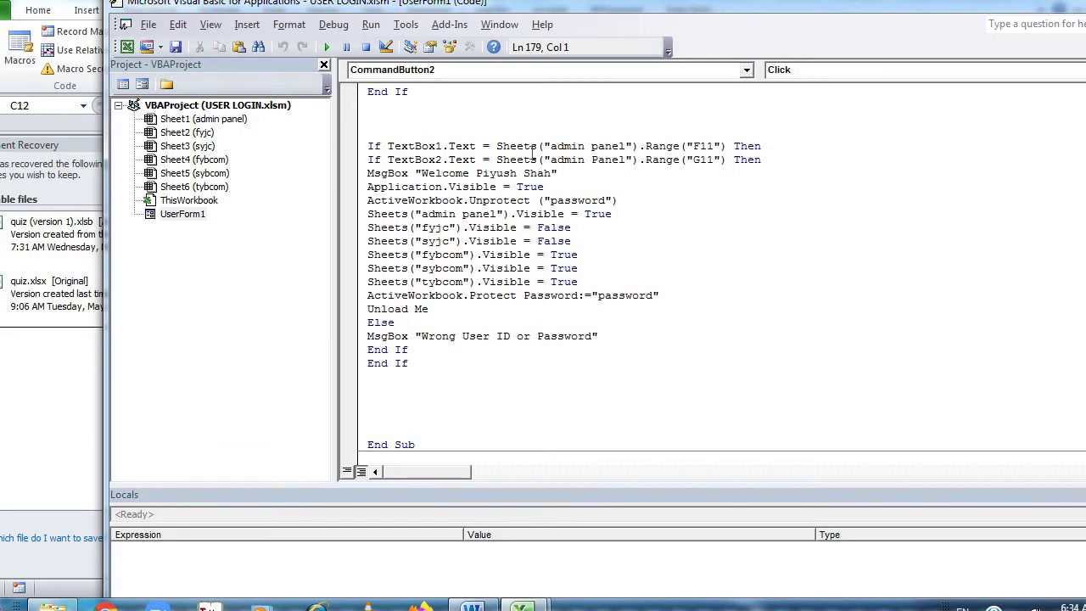
key(Page_Up)
key(Up)
key(Up)
key(Up)
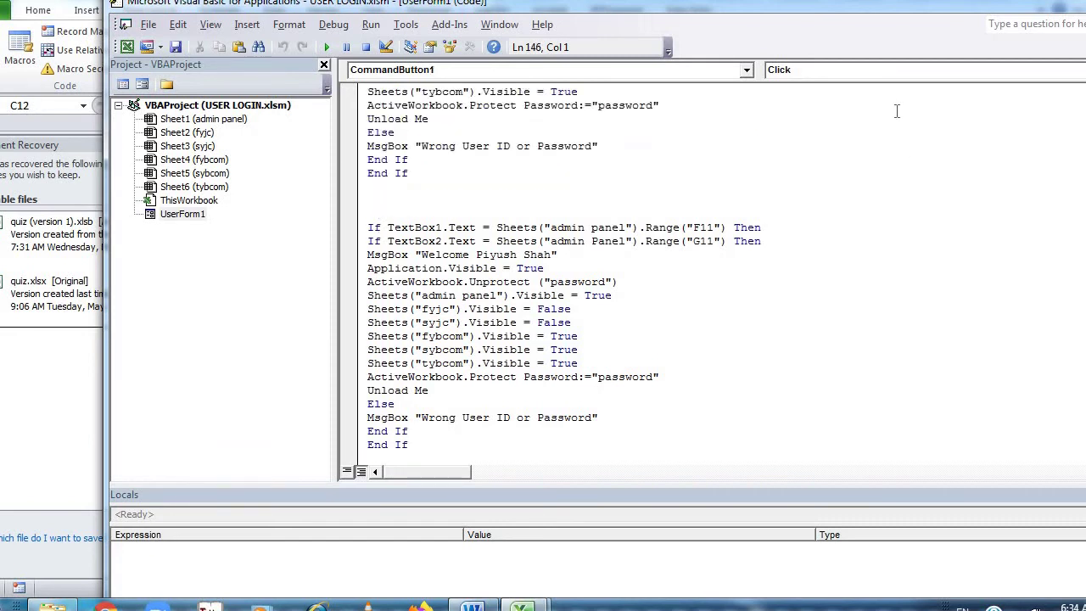
key(Up)
key(Up)
key(Up)
key(Up)
key(Up)
key(Up)
key(Up)
key(Up)
key(Up)
key(Up)
key(Up)
key(Up)
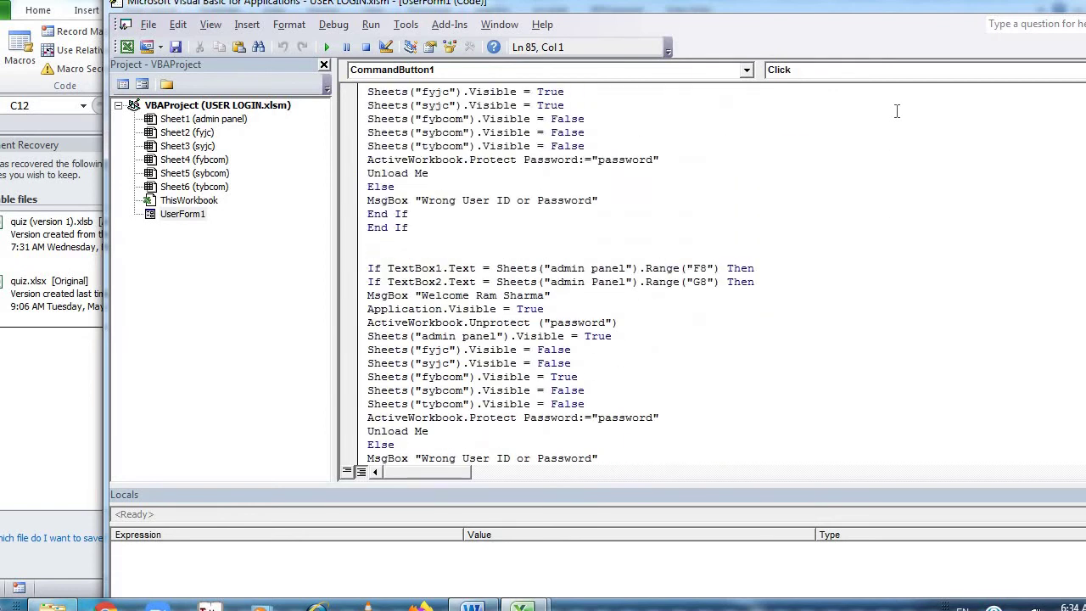
key(Up)
key(Up)
key(Up)
key(Up)
key(Up)
key(Up)
key(Up)
key(Up)
key(Up)
key(Up)
key(Up)
key(Up)
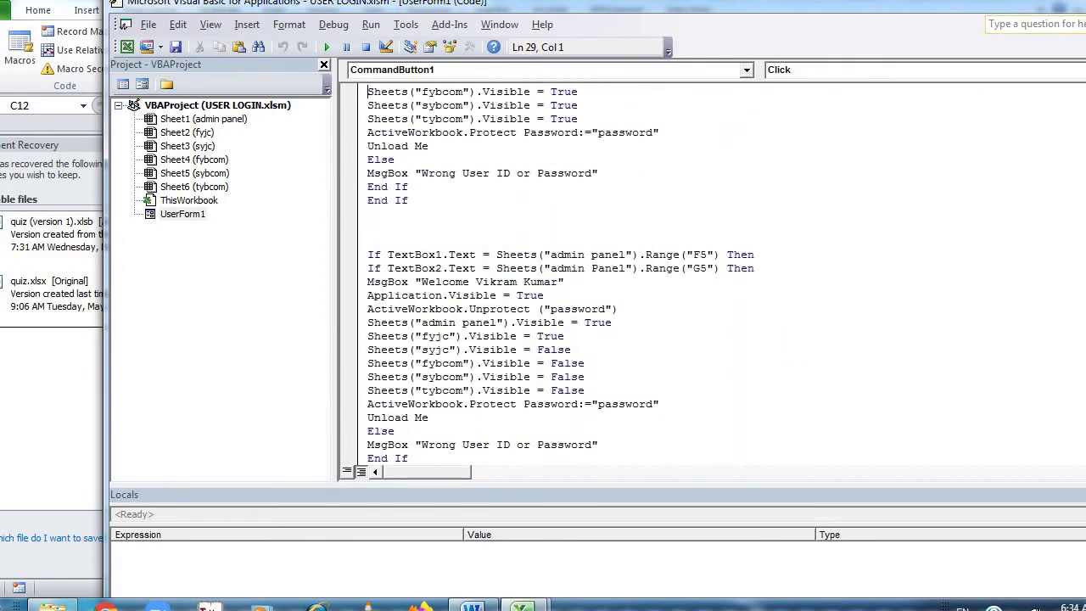
drag(874, 12, 784, 1)
drag(1056, 178, 1055, 104)
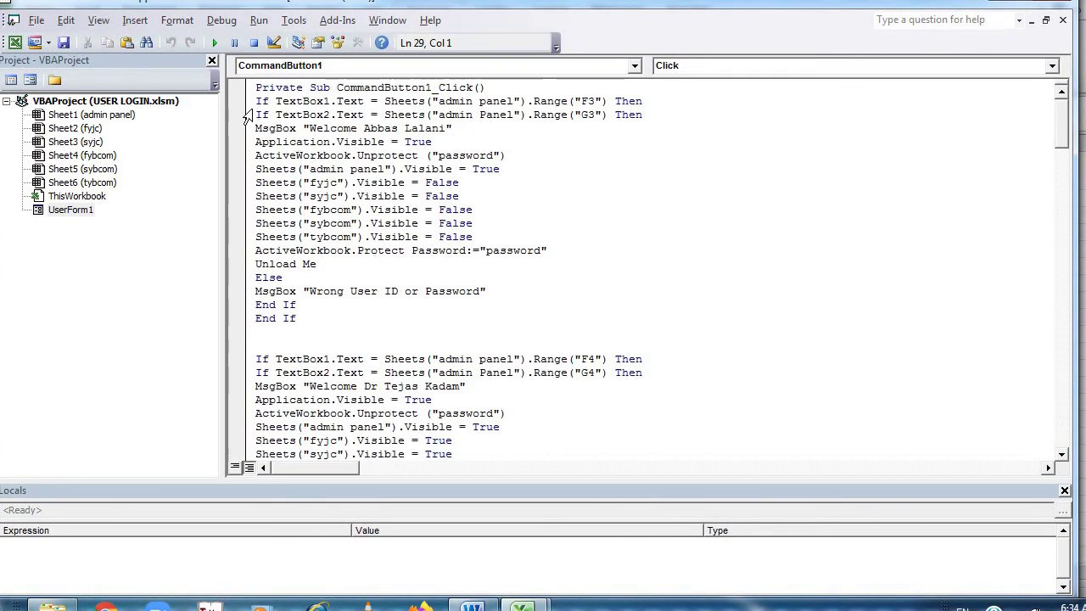
click(248, 108)
click(247, 112)
click(591, 358)
click(590, 114)
click(590, 375)
click(441, 375)
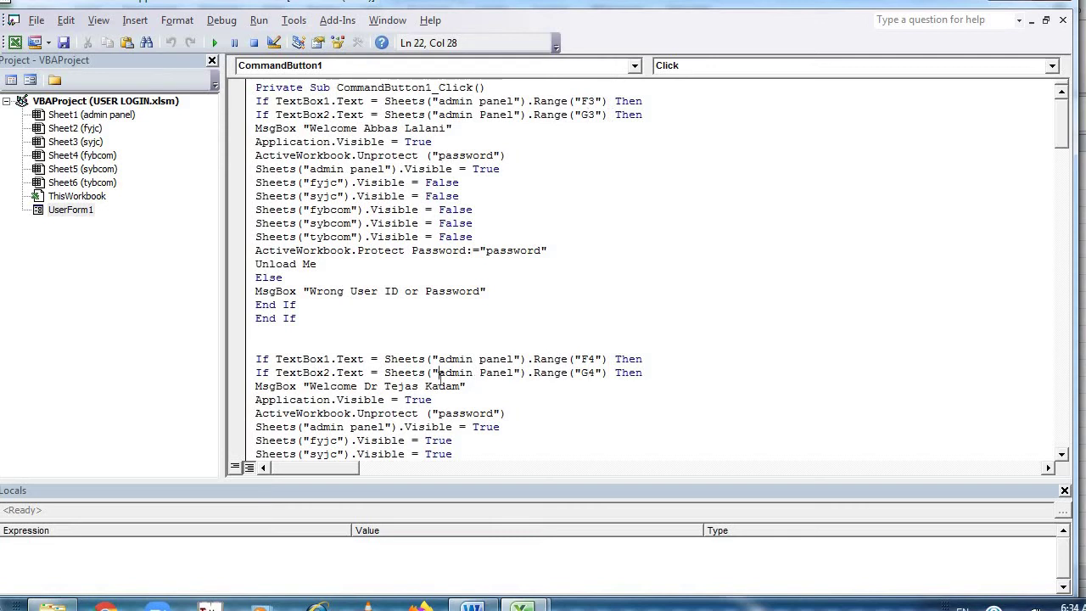
click(464, 436)
key(Down)
key(Down)
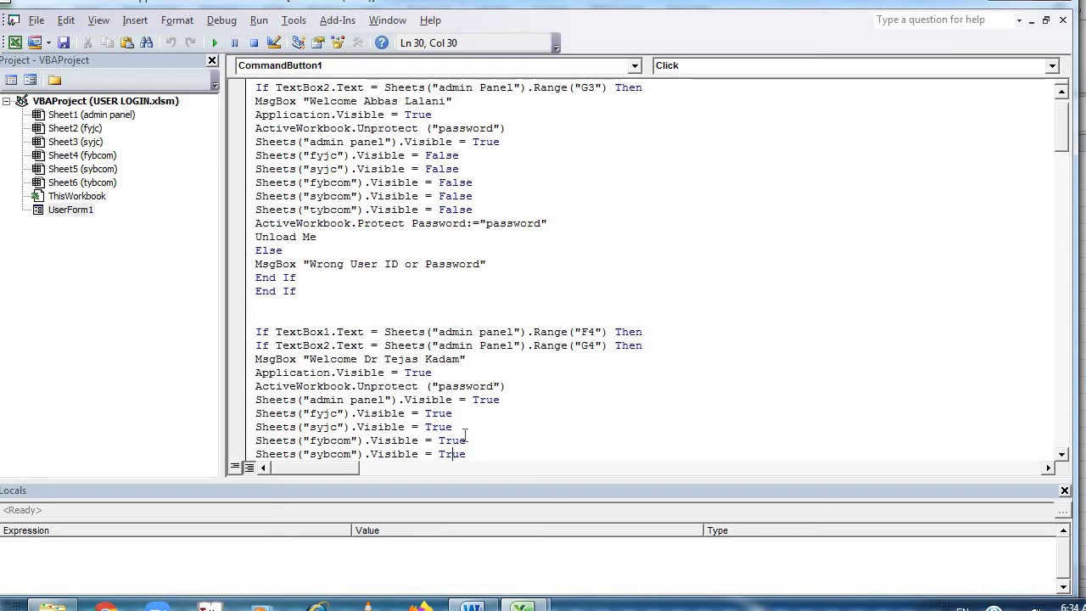
key(Down)
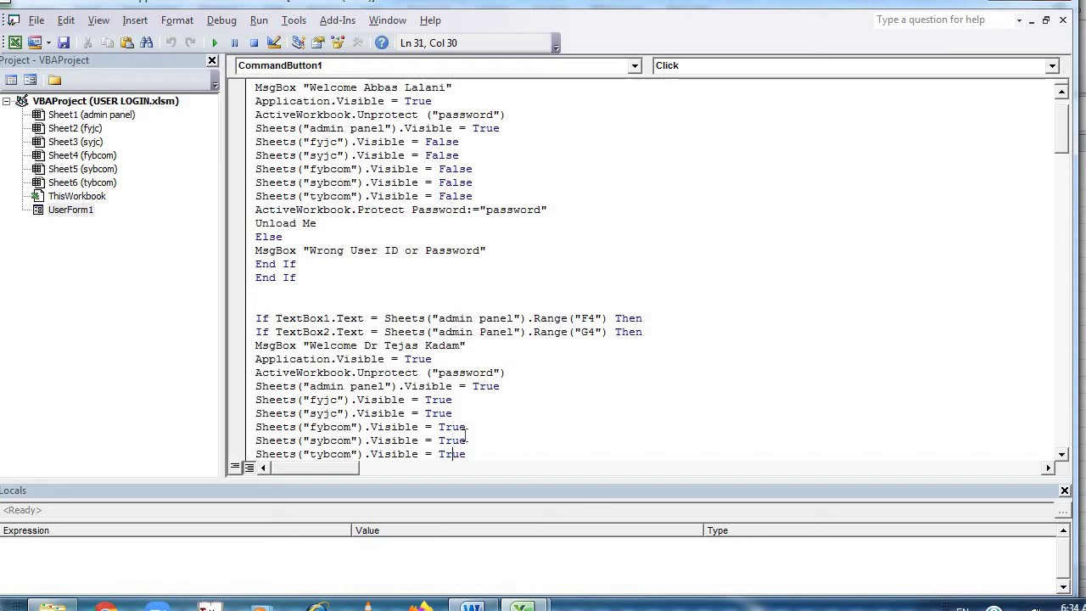
key(Down)
key(Down)
key(Down)
key(Down)
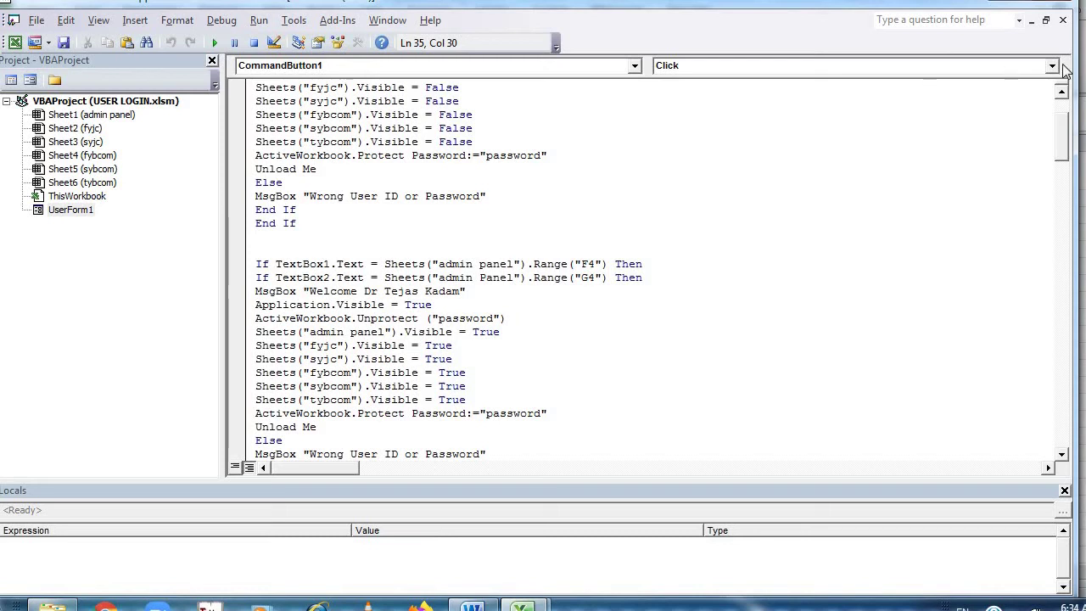
View the RESET button's Click code, then the CANCEL button's Unload statement, closing each code view
click(1062, 20)
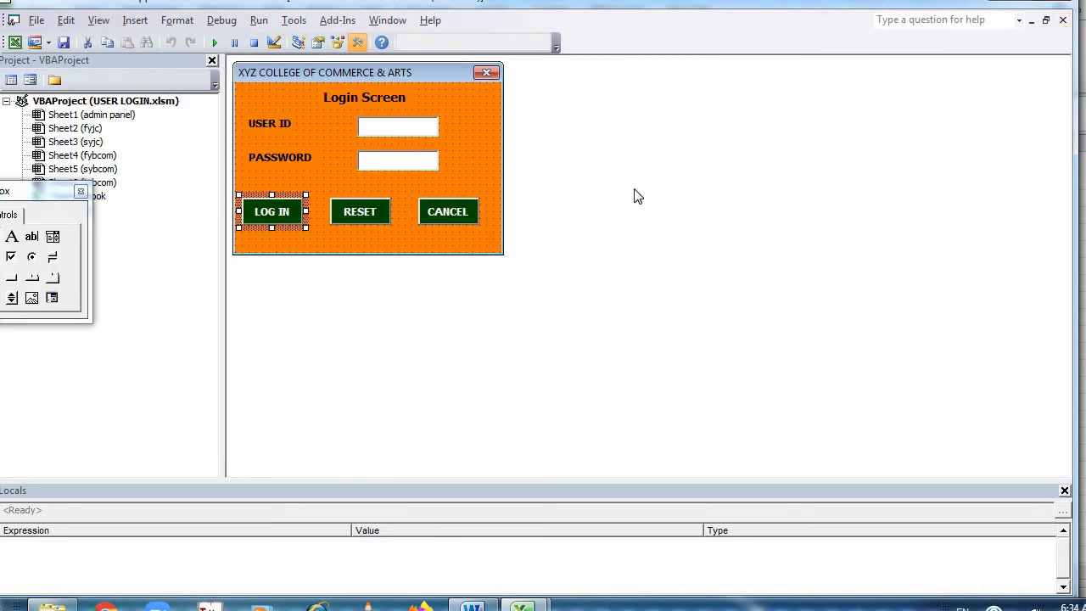
double_click(369, 213)
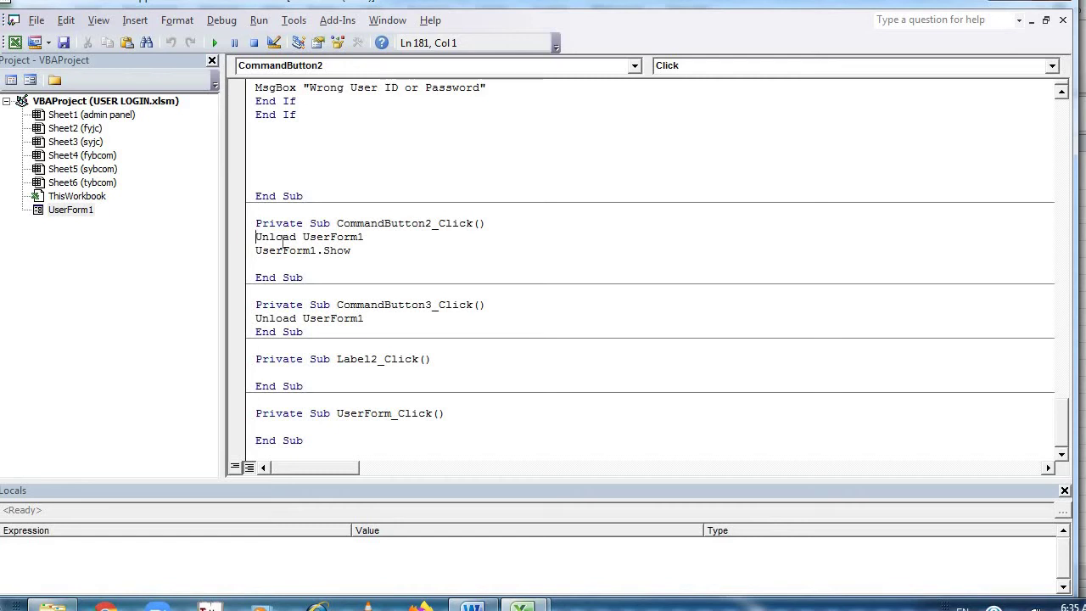
click(1062, 20)
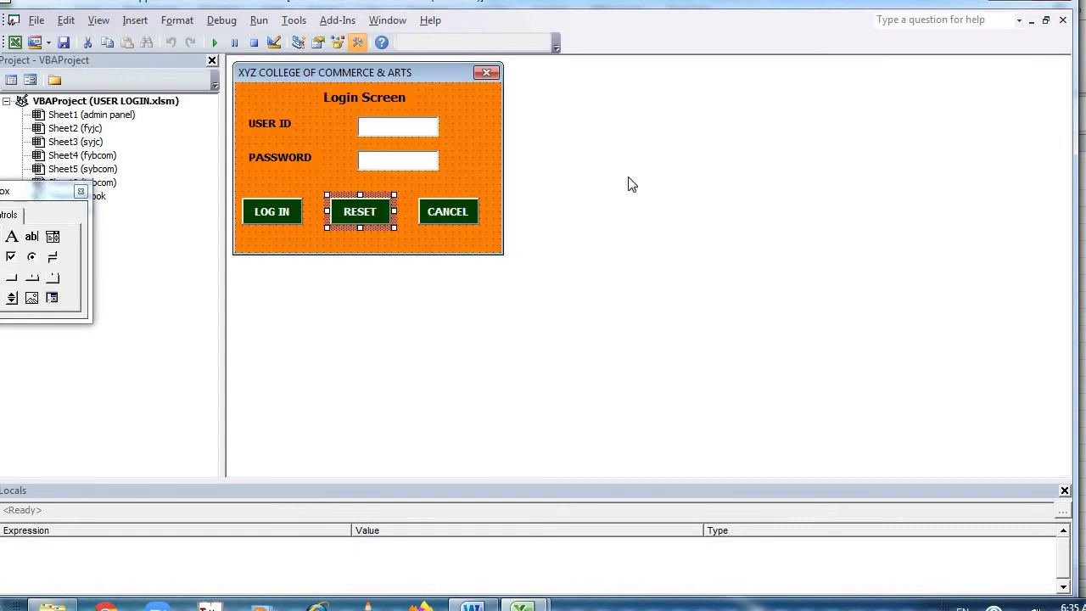
double_click(473, 213)
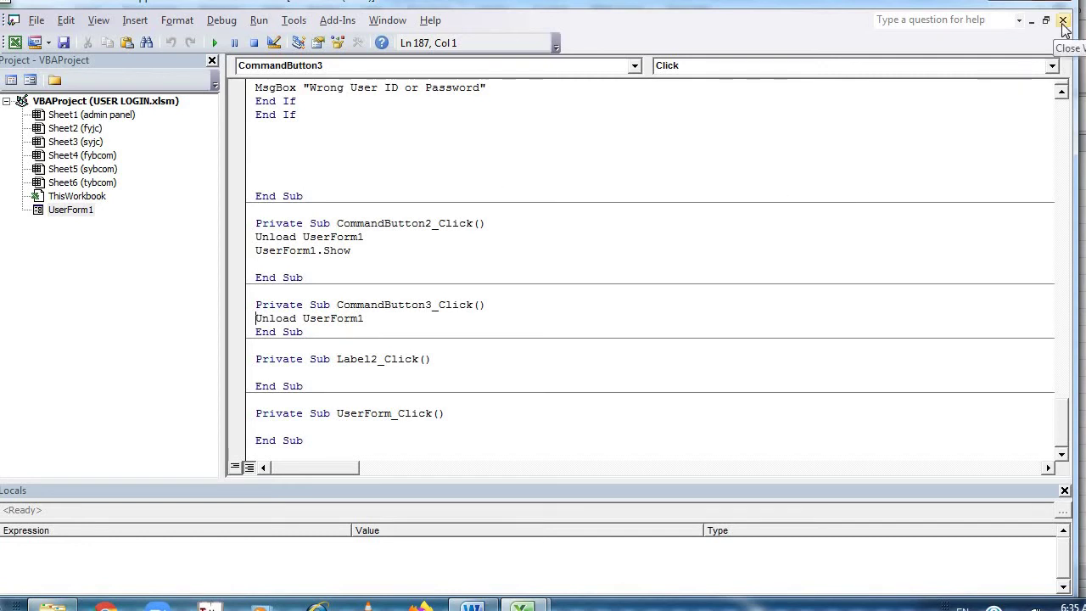
key(shift+Right)
key(shift+Right)
key(shift+Right)
key(shift+Right)
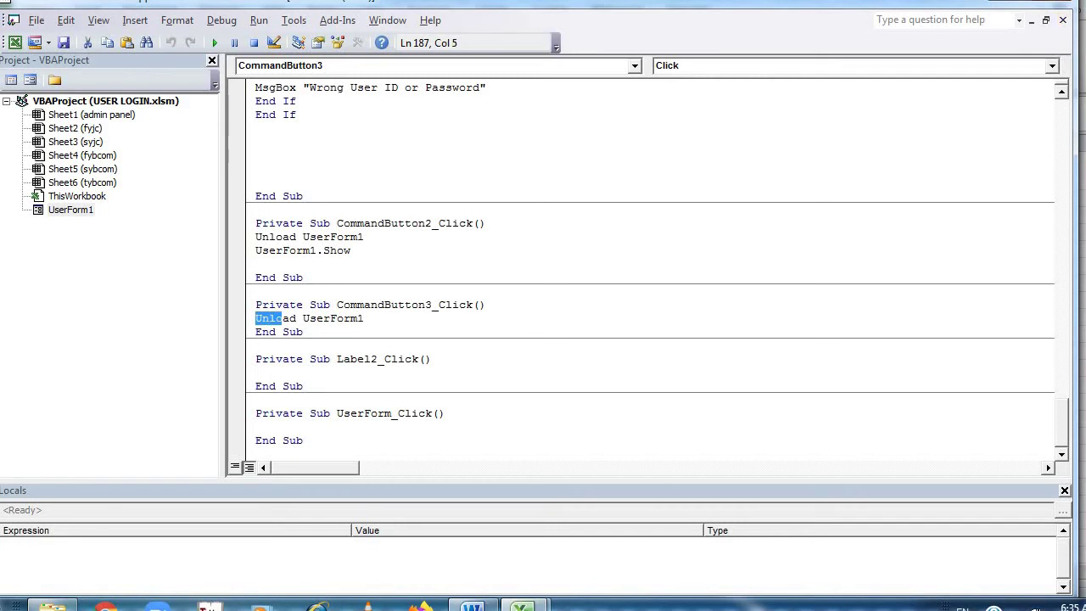
click(1063, 20)
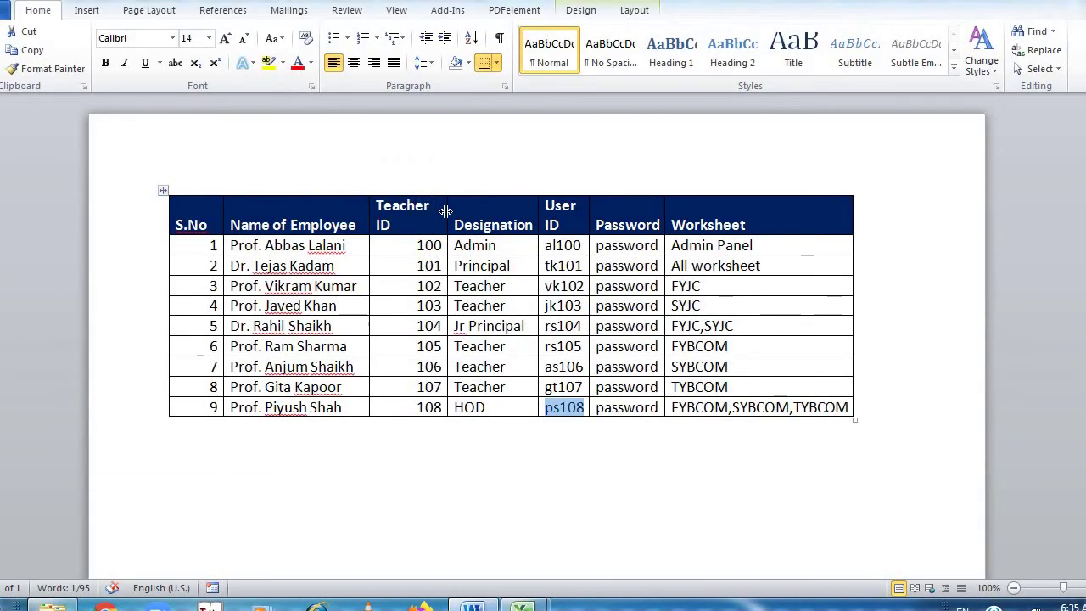
Select the principal's user ID in the Word staff table and bring USER LOGIN forward
click(463, 245)
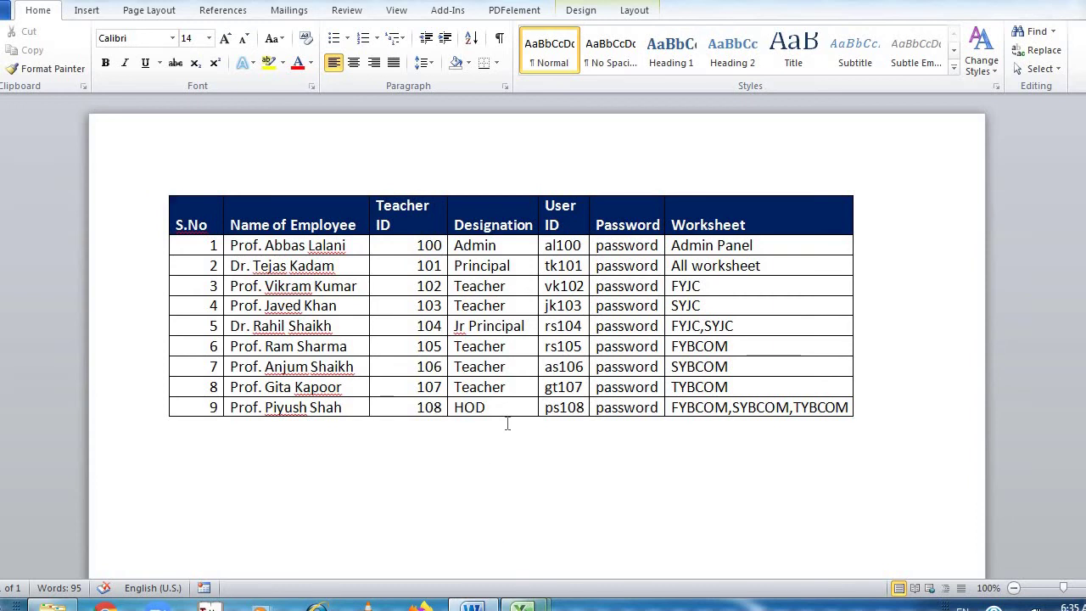
double_click(553, 265)
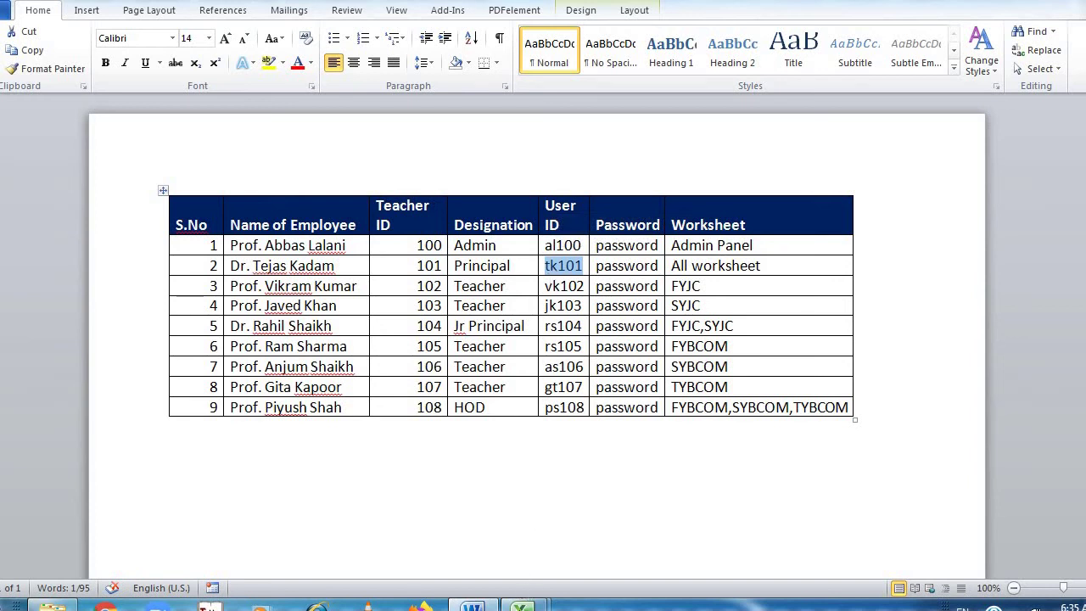
click(522, 604)
click(479, 574)
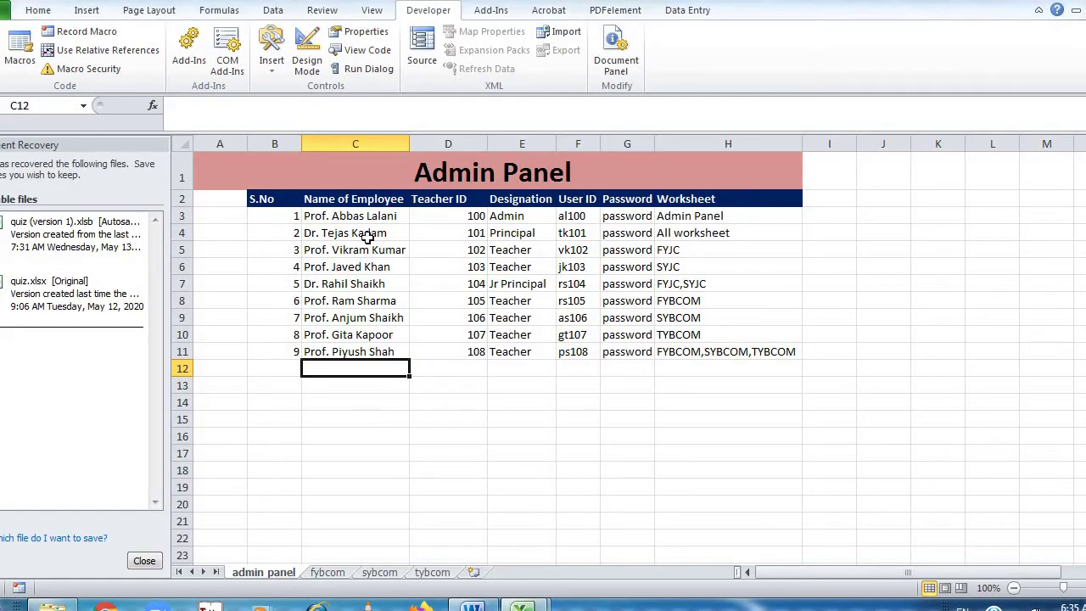
Close the USER LOGIN workbook without saving
click(367, 50)
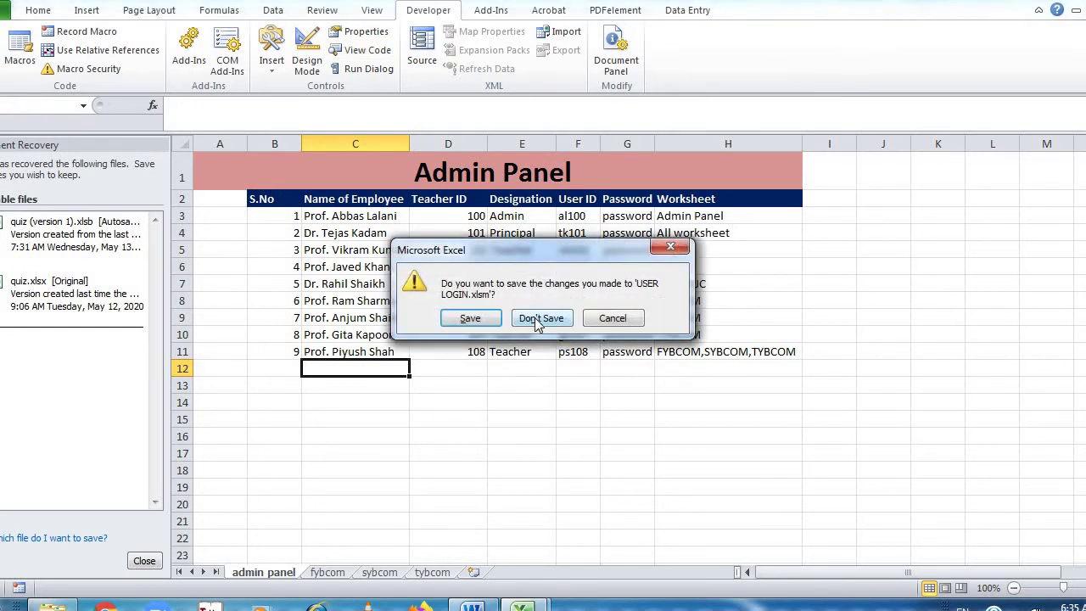
click(536, 321)
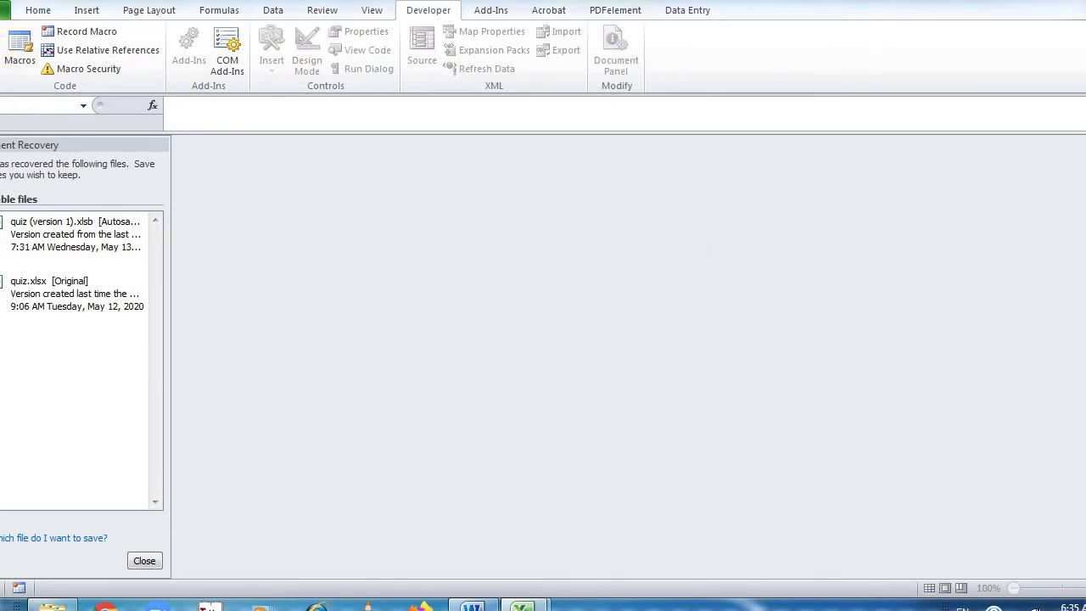
key(alt+f)
Log in on the login form with the principal's user ID and password, dismissing the welcome message
click(191, 93)
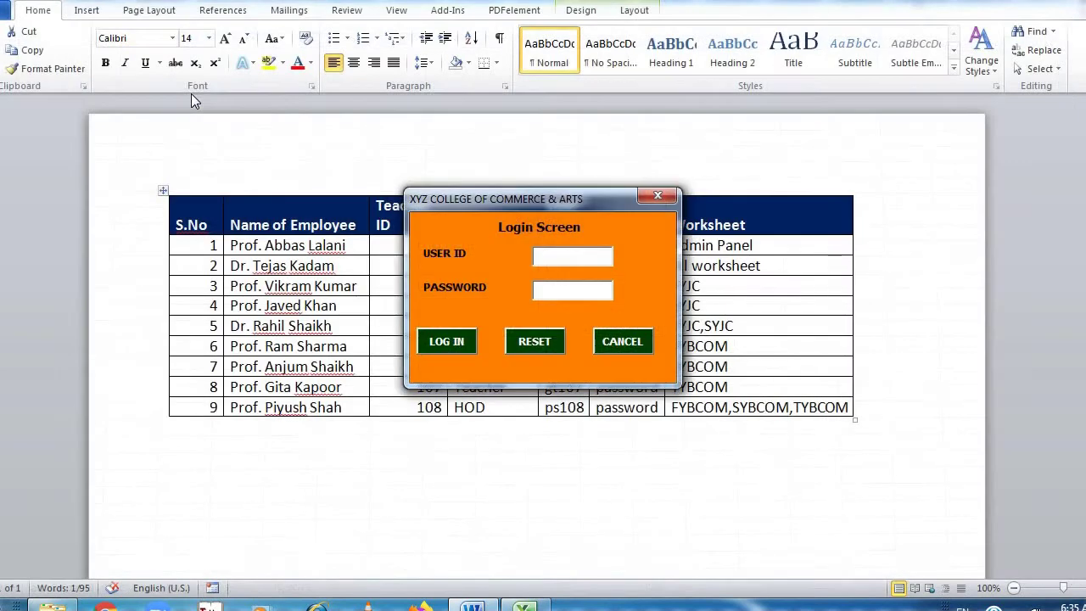
text(tk101)
key(Tab)
text(assword)
click(428, 341)
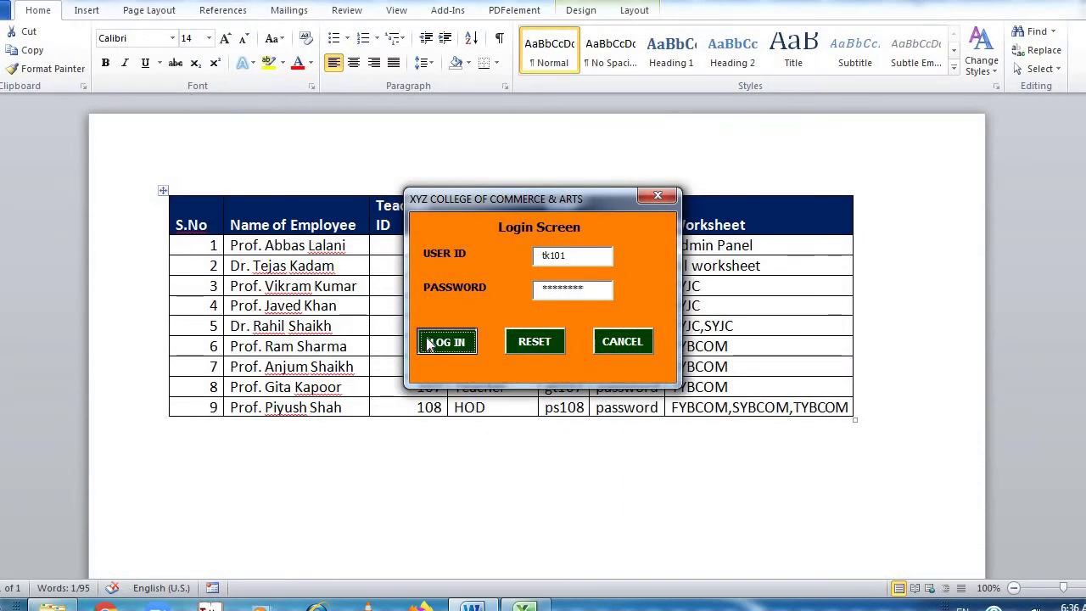
click(579, 349)
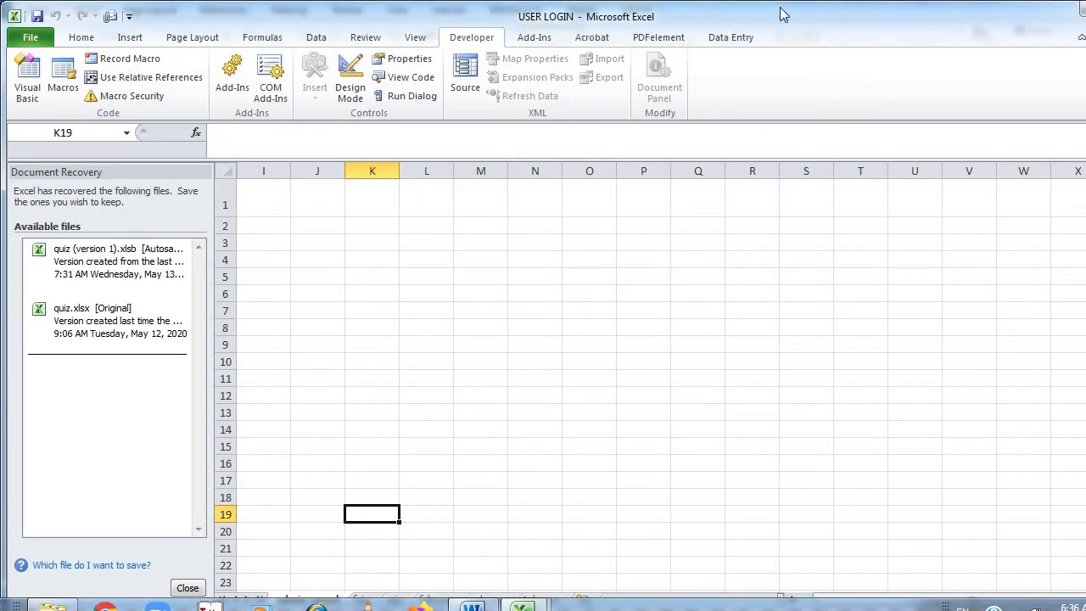
key(Return)
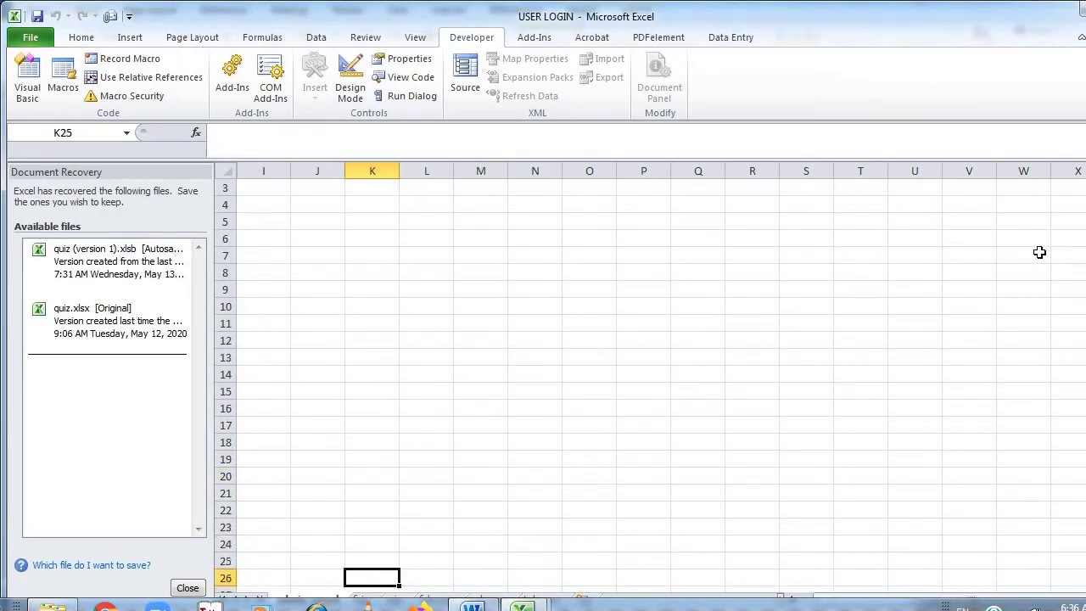
key(Return)
key(Return)
key(Return)
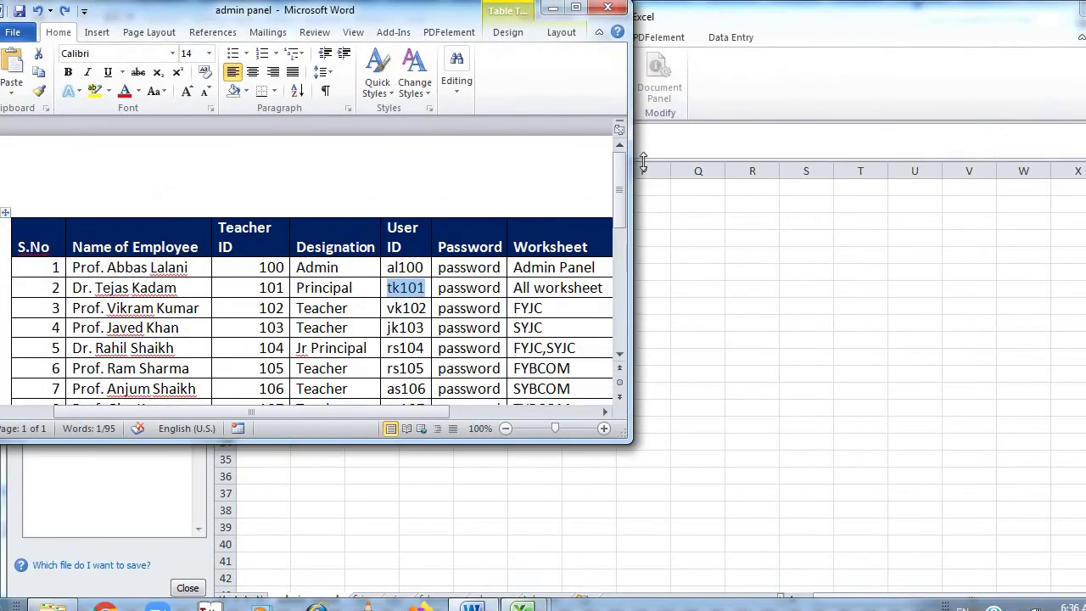
Enlarge Word to show all nine teacher rows, then restore and heighten Excel to reveal sheet tabs
drag(632, 161, 1076, 133)
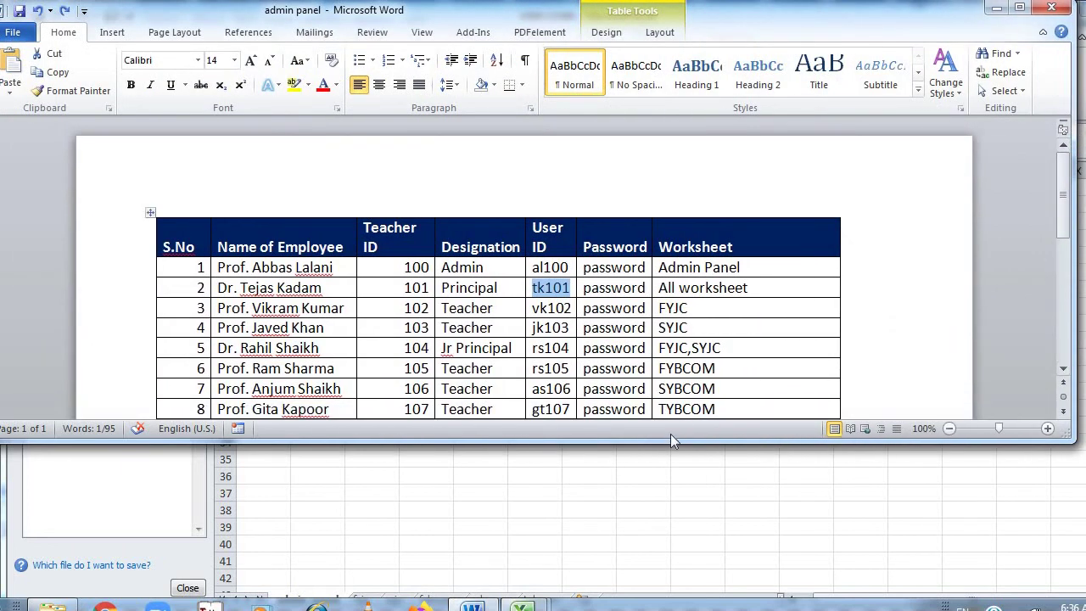
drag(668, 441, 660, 594)
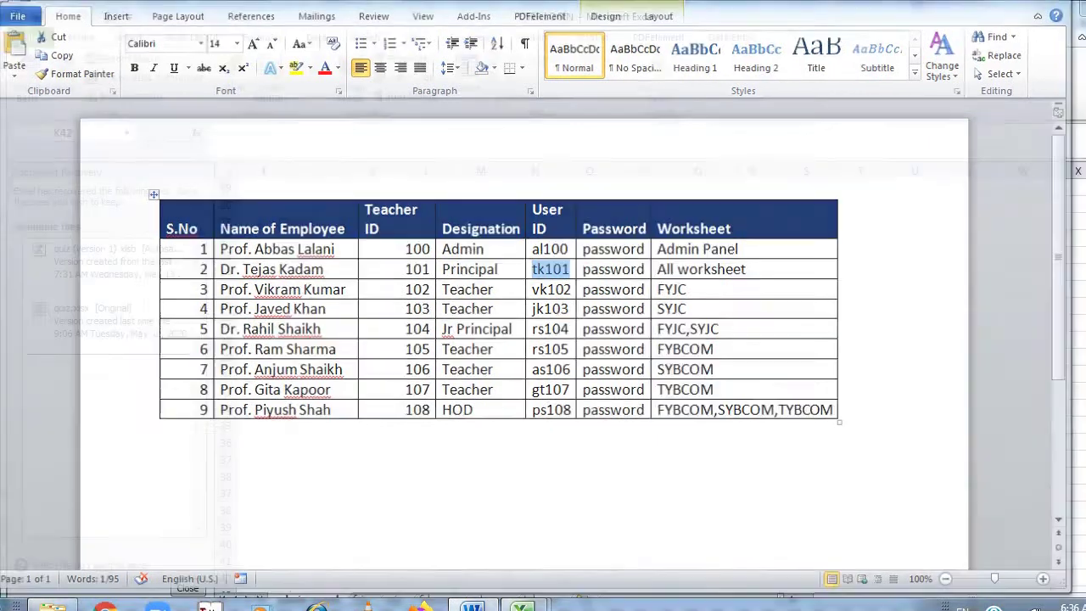
click(577, 501)
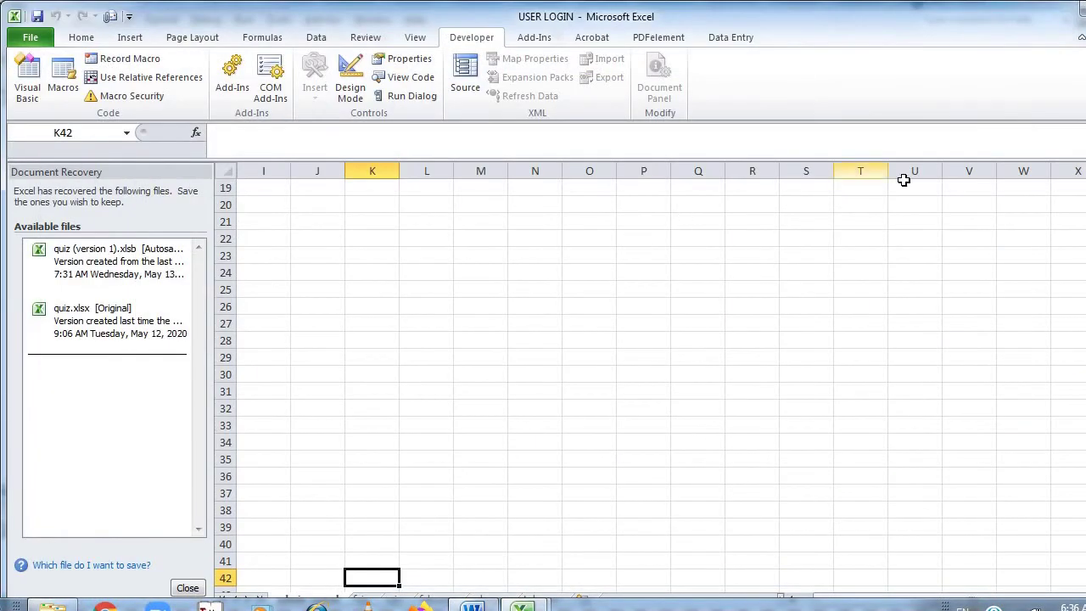
double_click(812, 17)
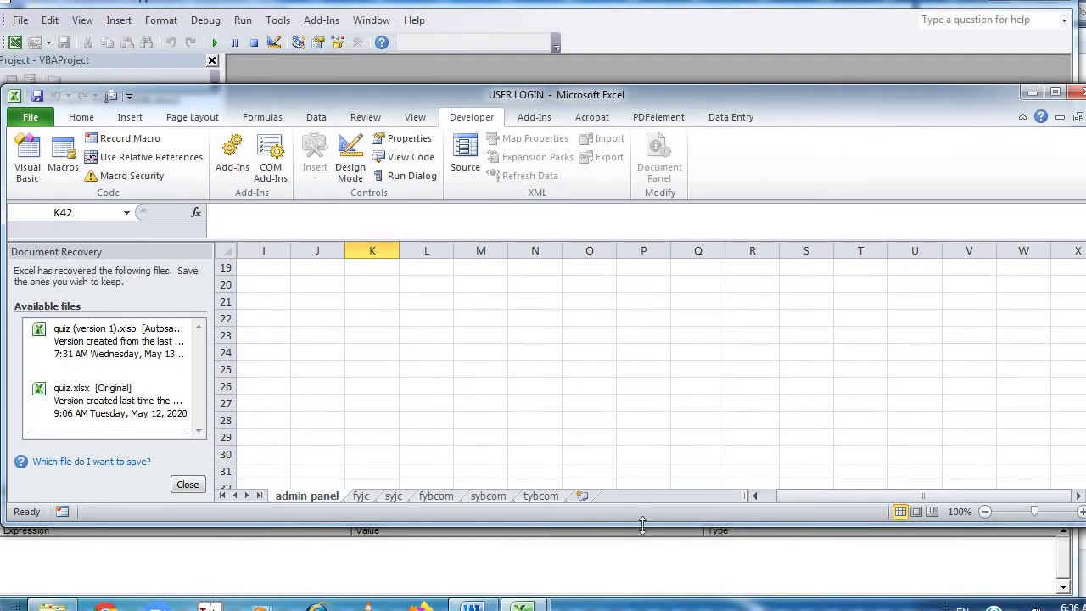
drag(642, 528, 642, 585)
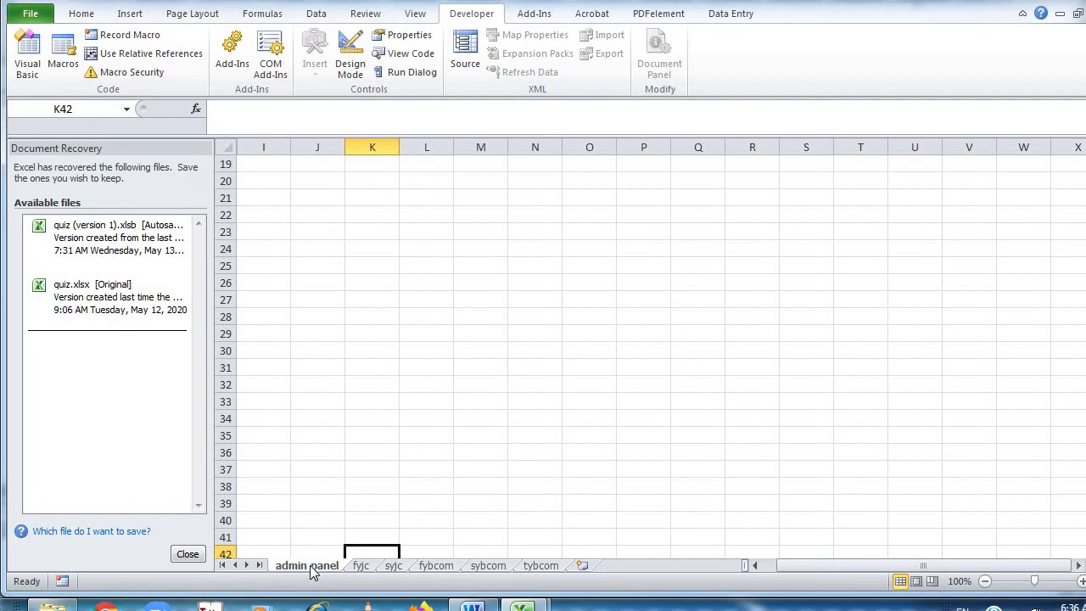
Click through the fyjc, syjc, fybcom, sybcom and tybcom sheets, ending on admin panel
click(360, 566)
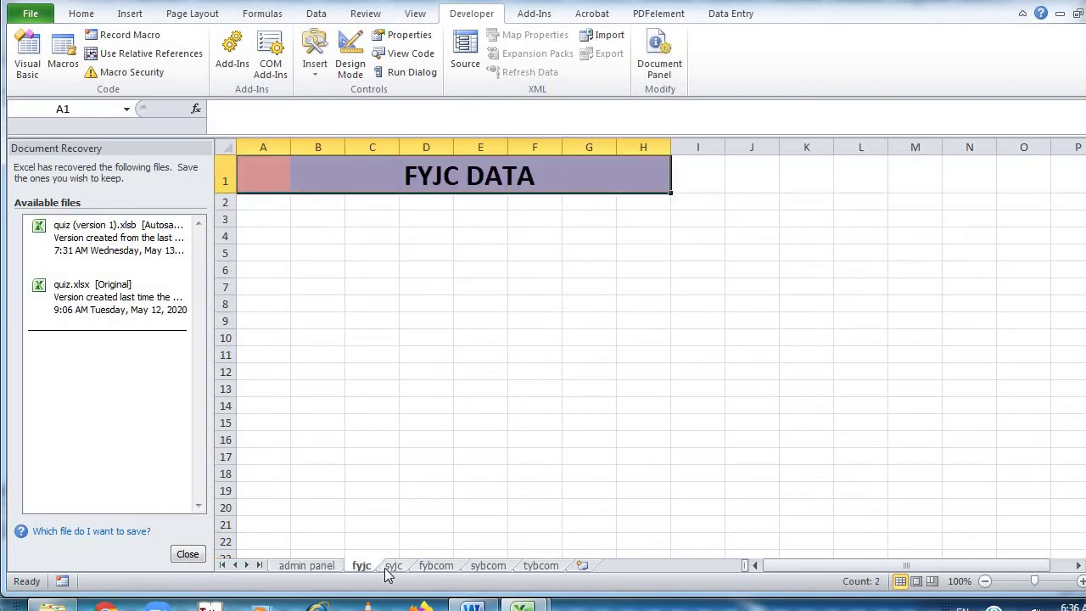
click(392, 566)
click(432, 566)
click(487, 567)
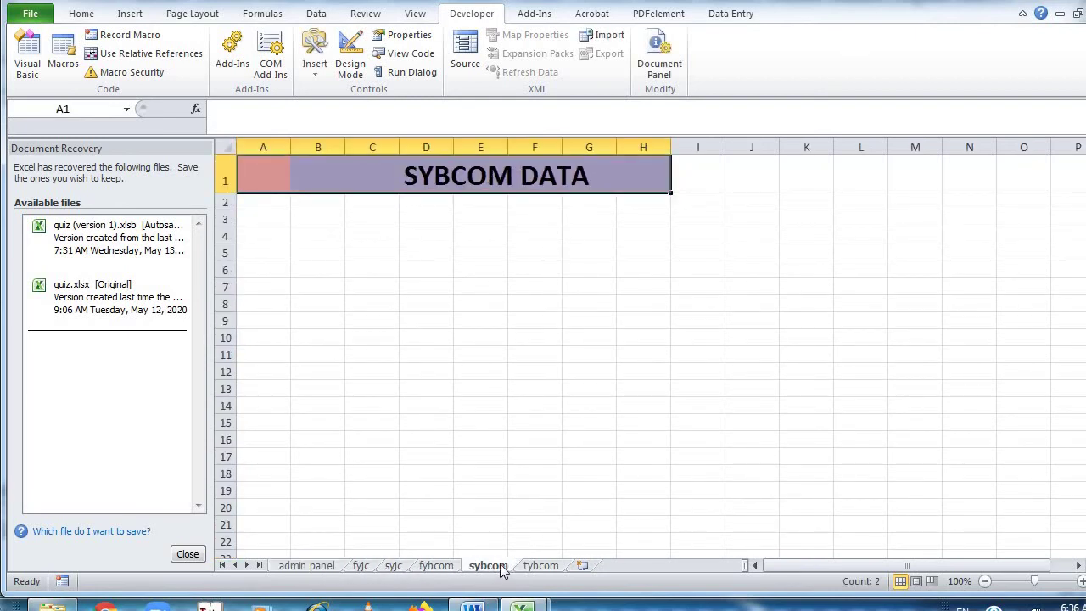
click(530, 568)
click(333, 574)
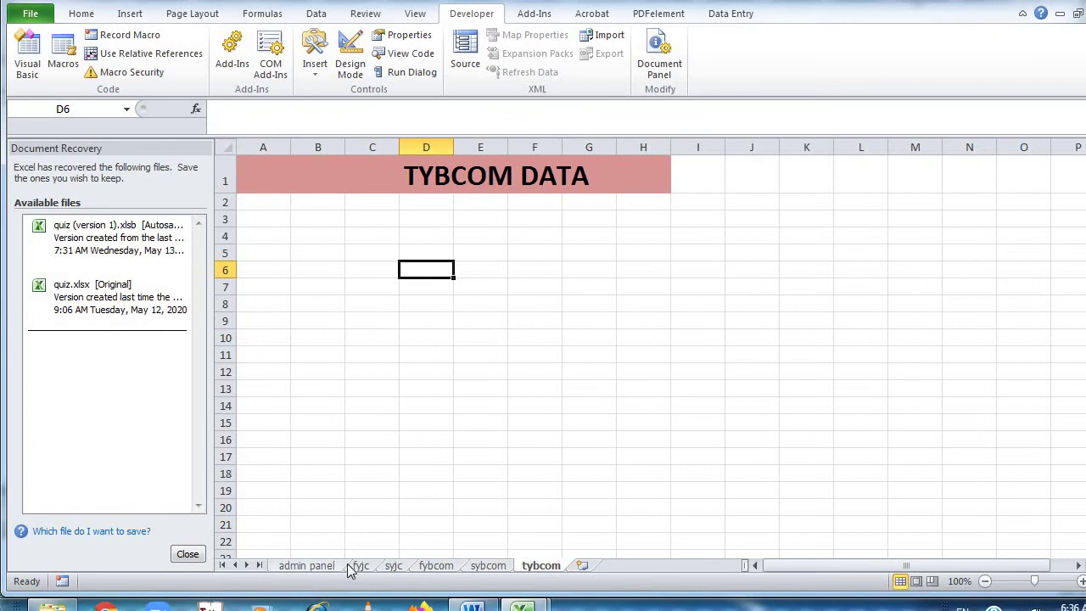
click(395, 566)
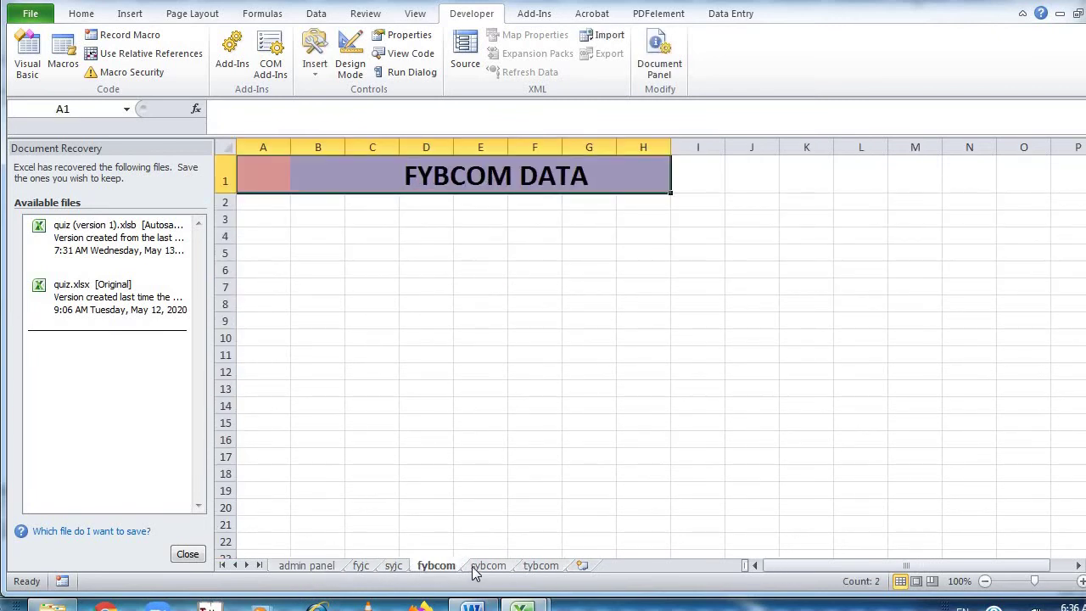
click(477, 567)
click(286, 566)
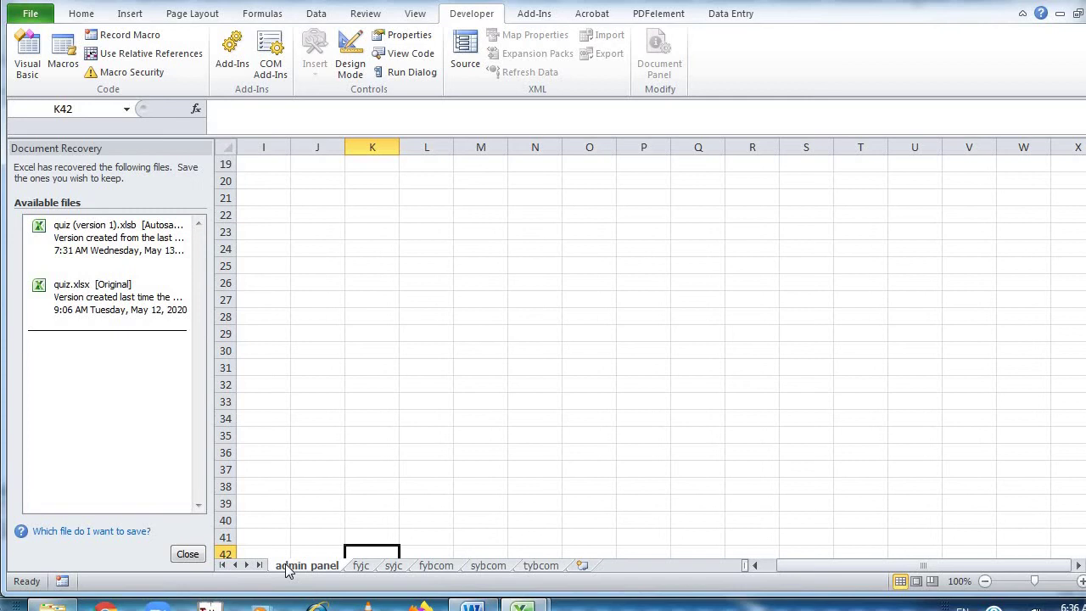
Check the admin panel sheet's tab options, then switch to the Word teacher table
right_click(287, 571)
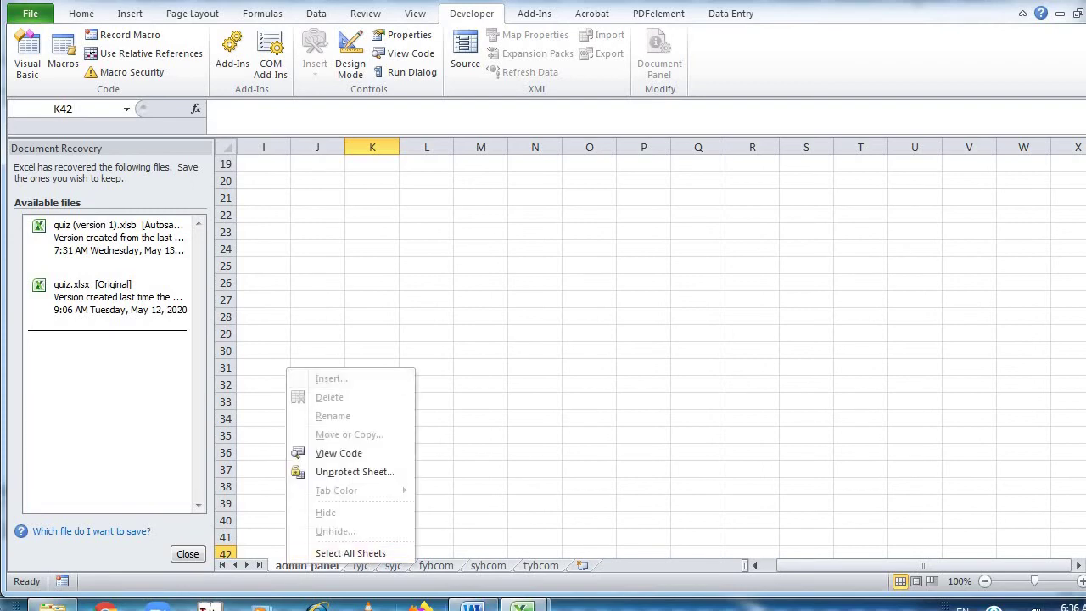
key(Escape)
key(alt+Tab)
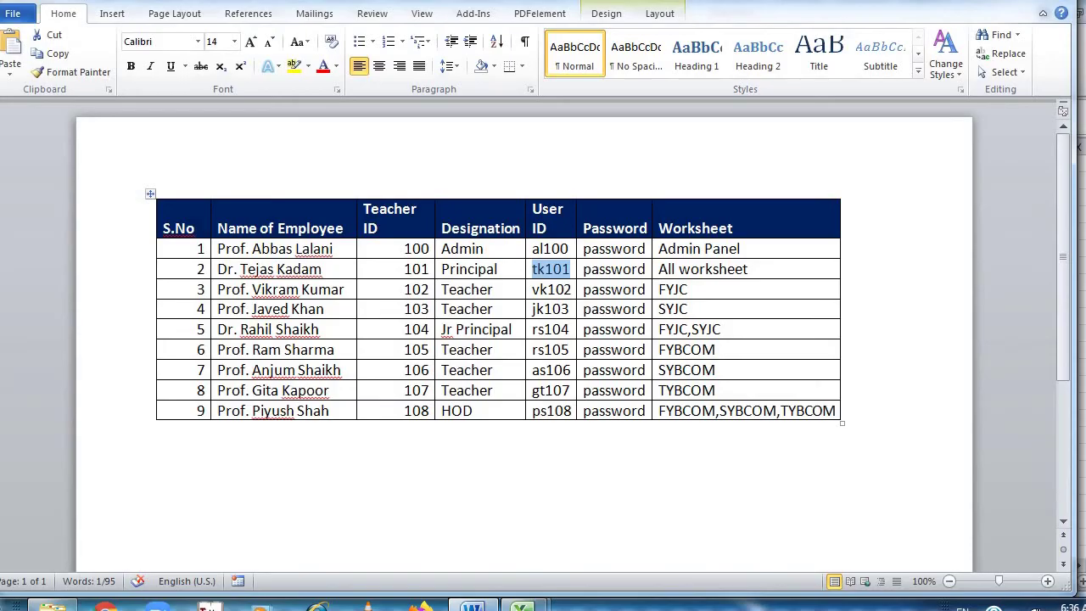
Switch from the Word teacher table back to the Excel workbook with Alt+Tab
key(alt+Tab)
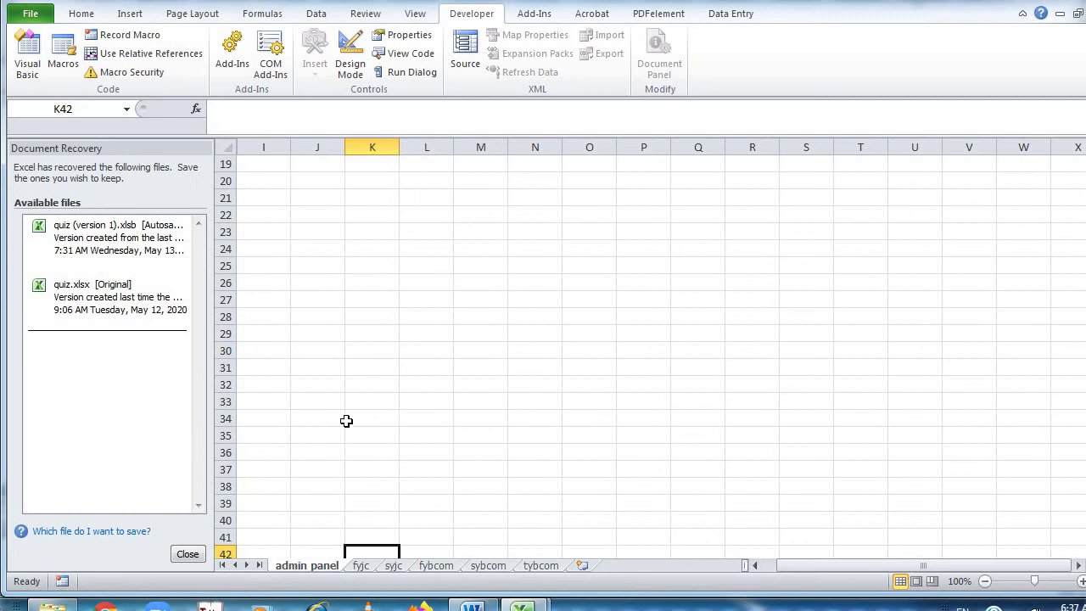
Unlock VBAProject with the project password and open ThisWorkbook's Workbook_Open code
click(27, 52)
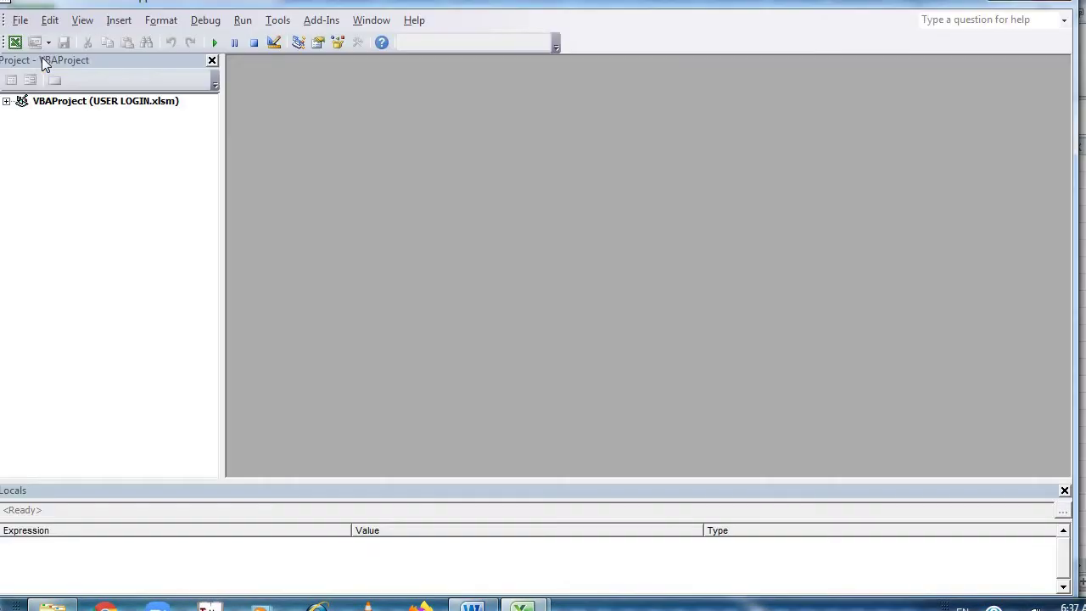
click(7, 101)
text(****)
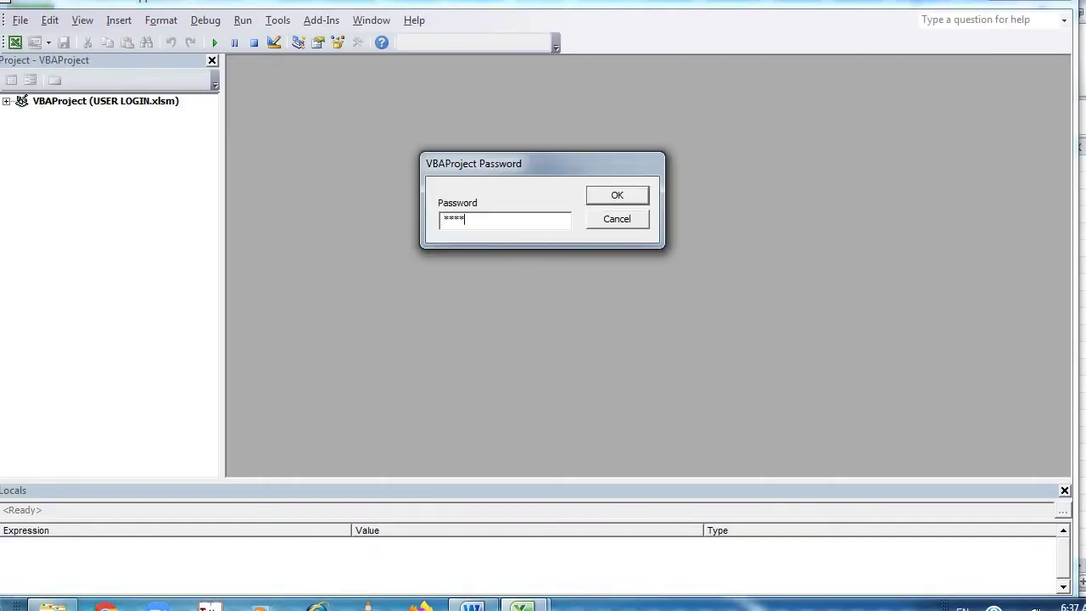
text(*****)
click(639, 195)
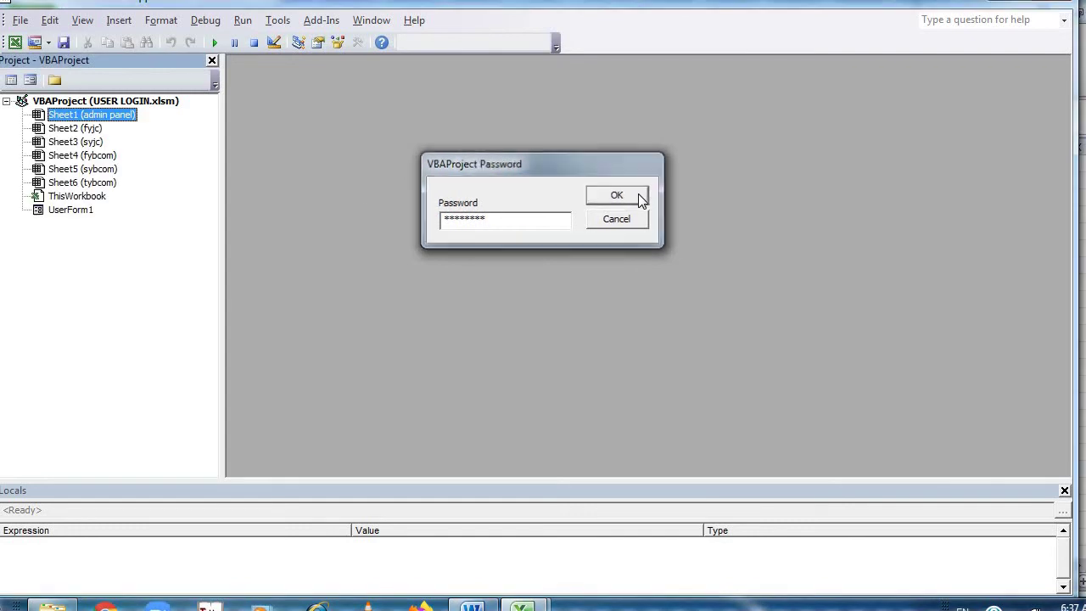
double_click(70, 197)
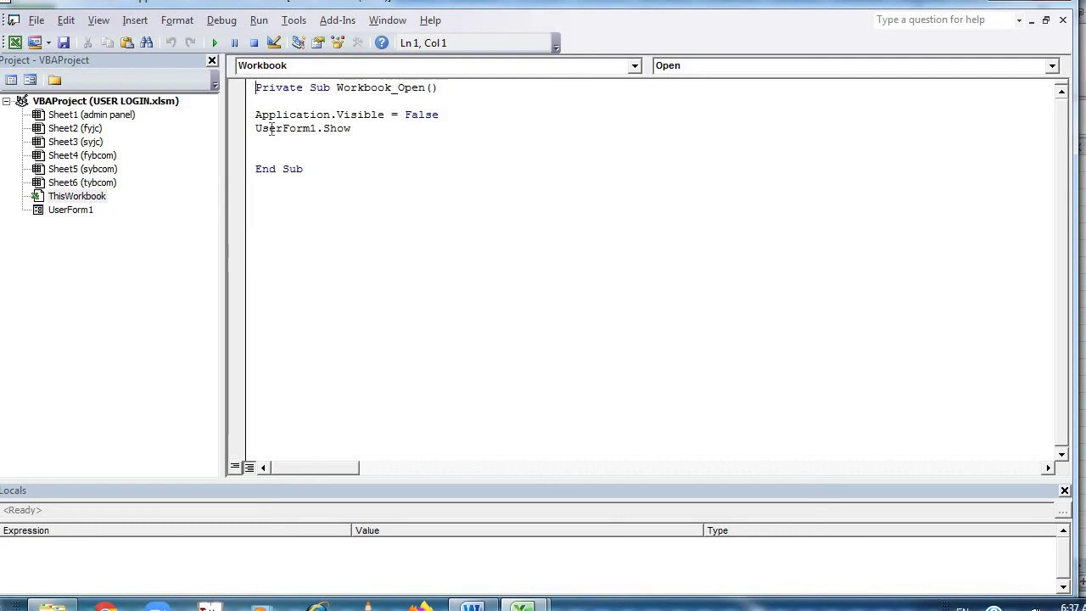
Close ThisWorkbook's code, view the UserForm1 Login Screen design with its PASSWORD box, then close it
click(271, 128)
click(1062, 20)
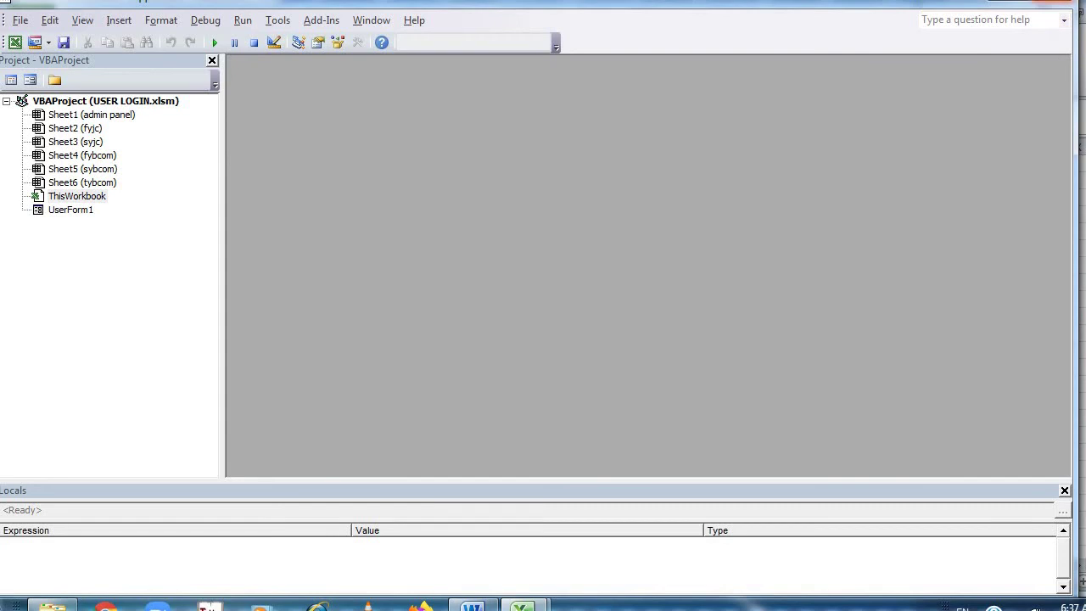
click(74, 211)
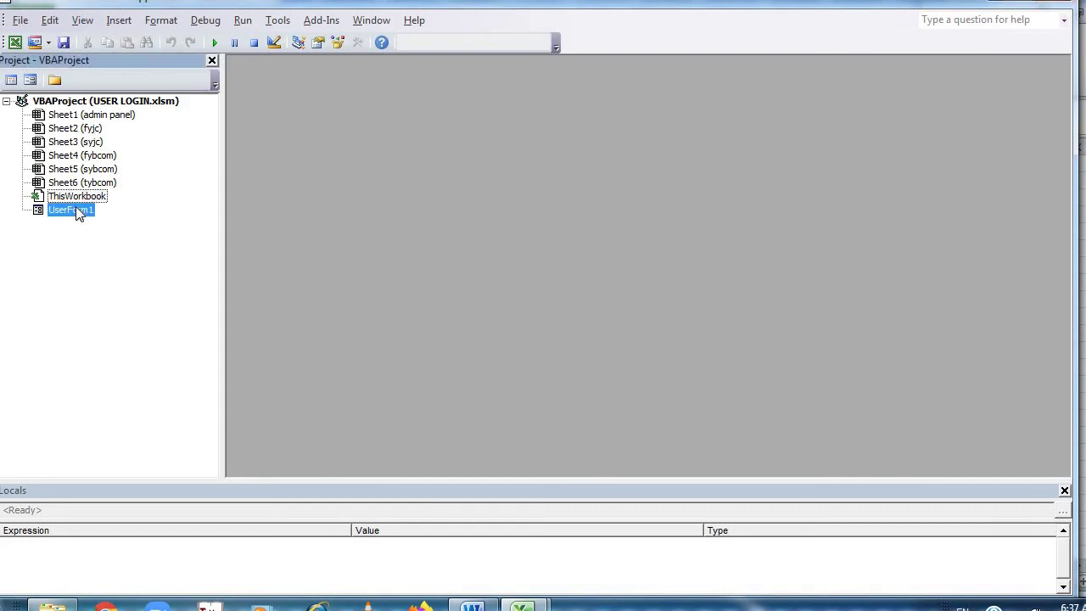
double_click(75, 210)
click(376, 166)
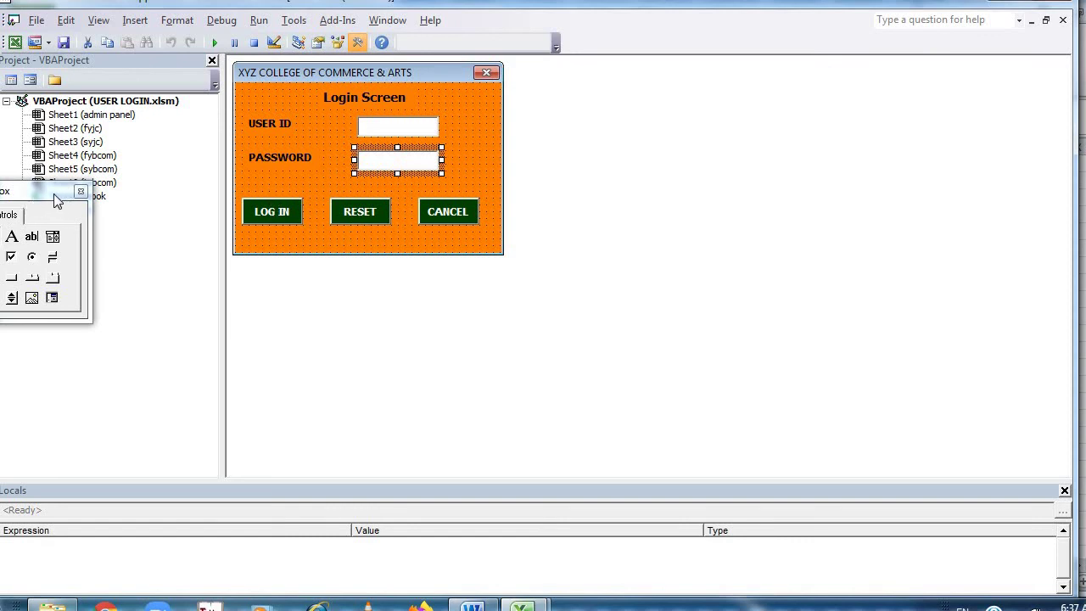
drag(54, 193, 71, 277)
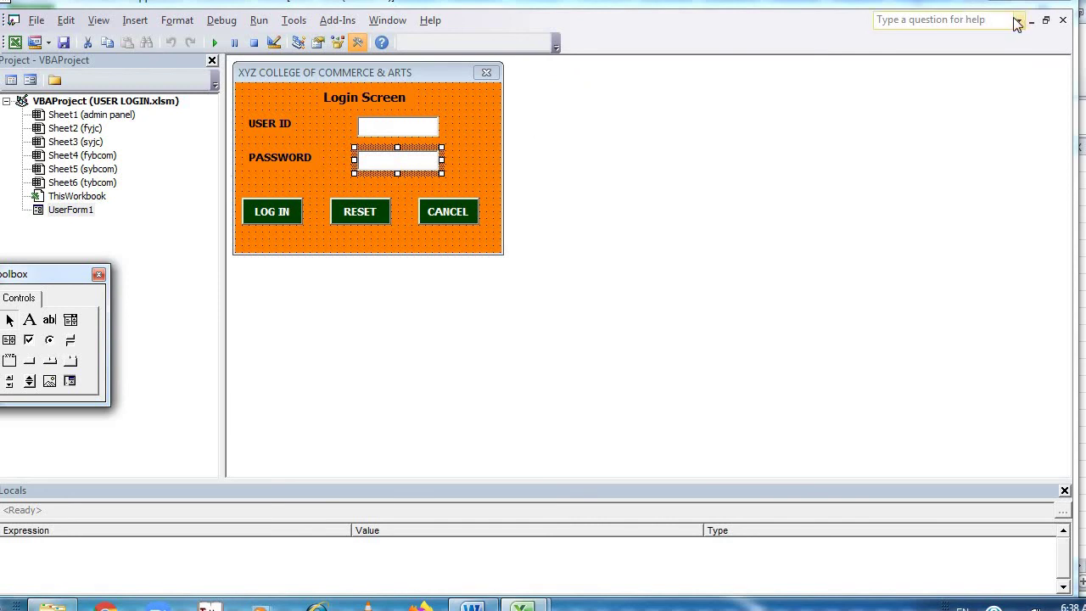
click(1062, 19)
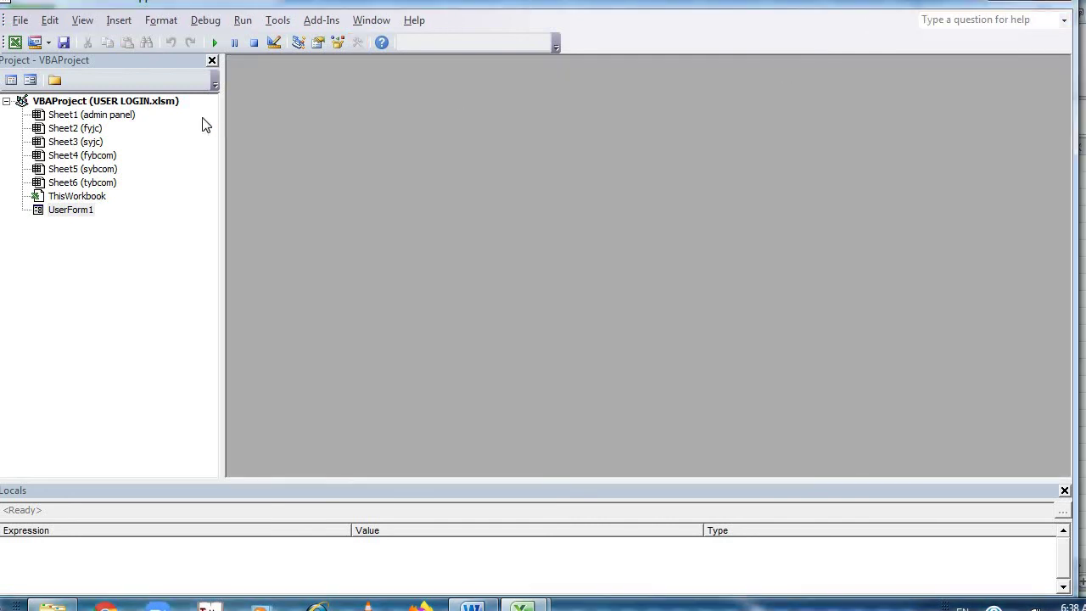
Open and close the USER LOGIN.xlsm project properties, then close and reopen the VBA editor
click(98, 106)
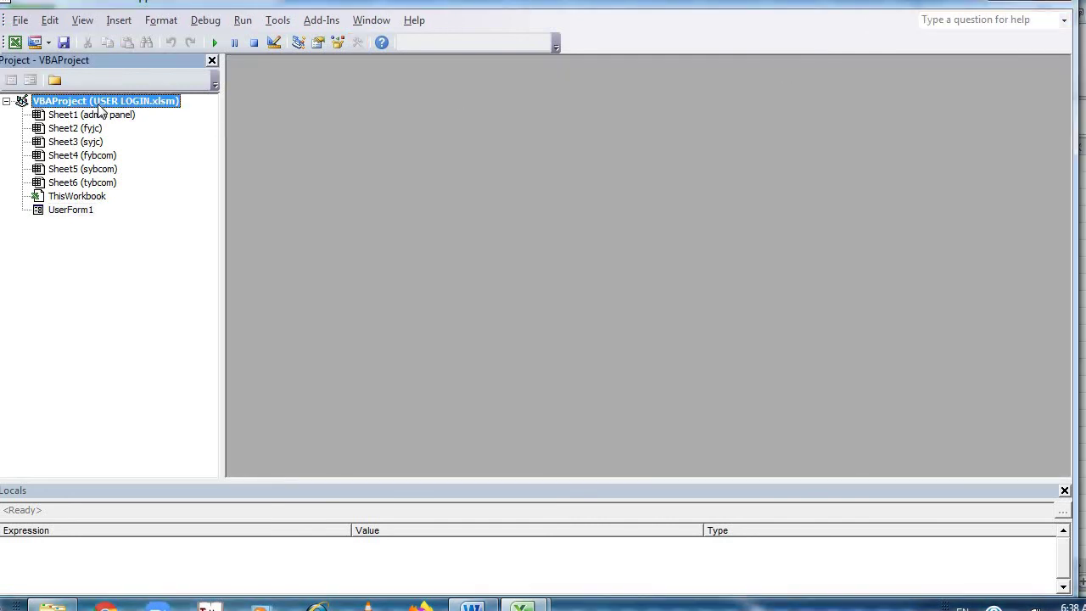
right_click(98, 106)
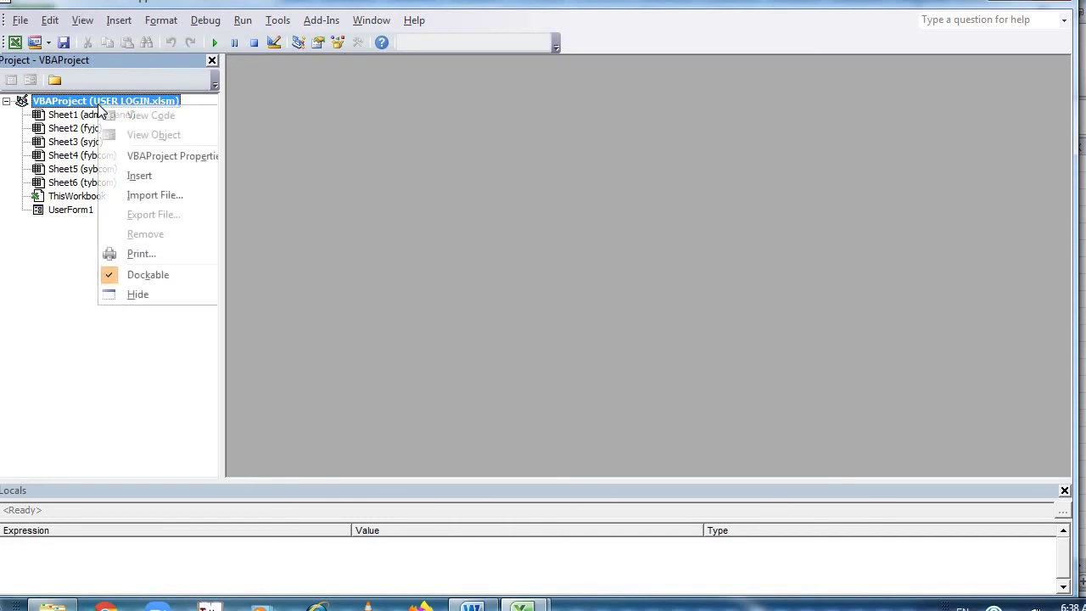
click(153, 157)
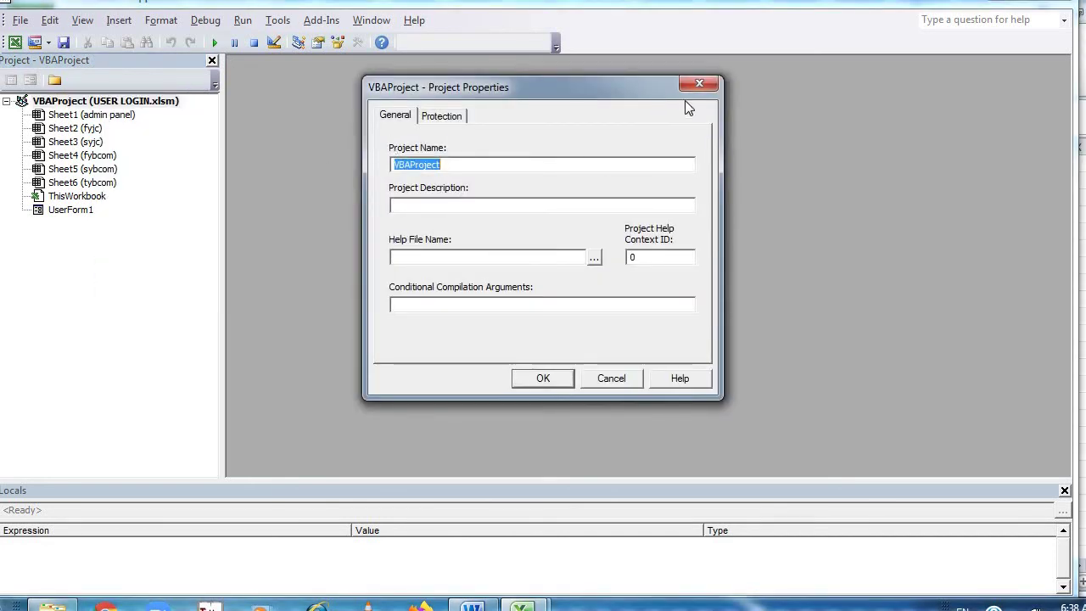
click(699, 84)
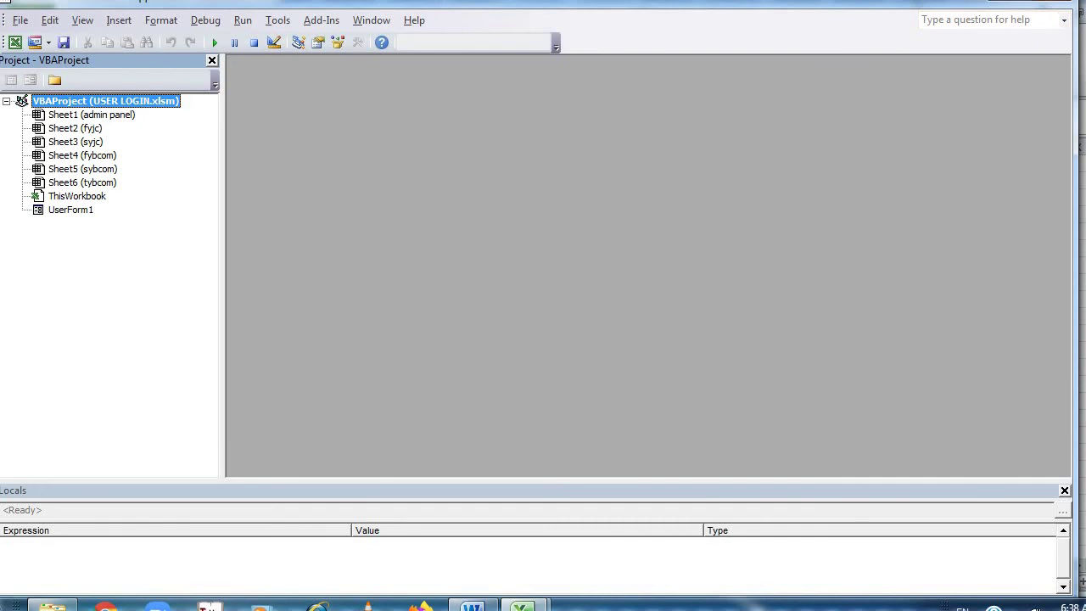
click(1056, 3)
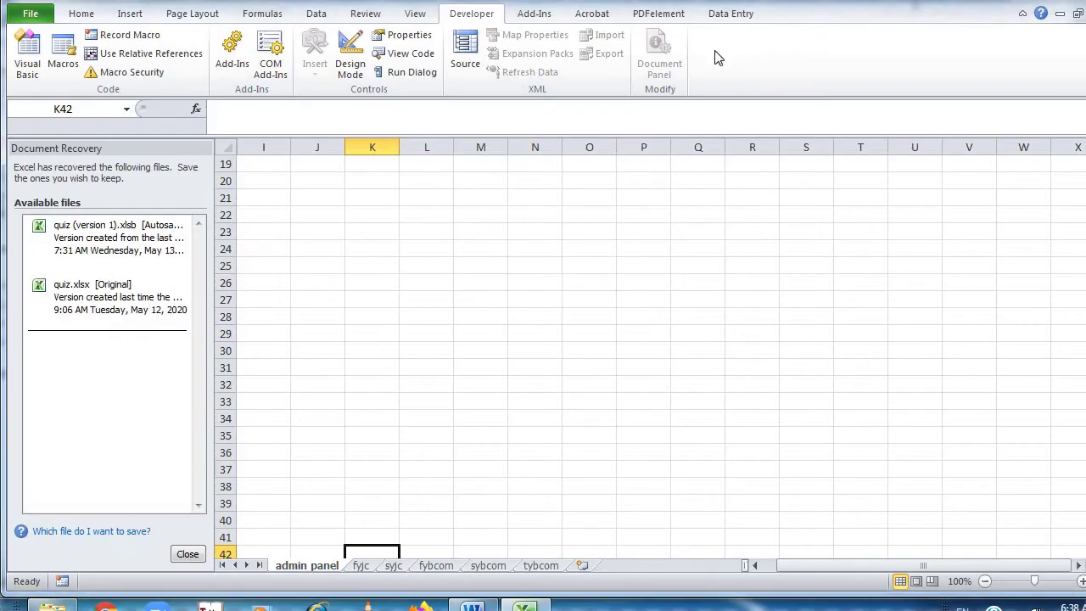
click(25, 56)
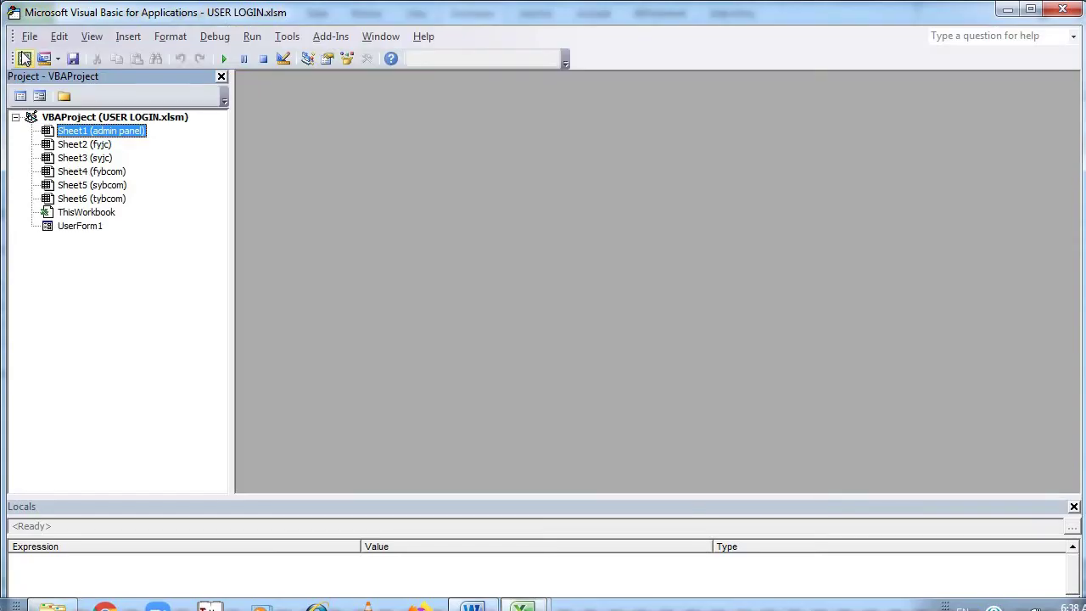
Confirm Lock project for viewing is set on the project's Protection properties
double_click(53, 119)
double_click(54, 121)
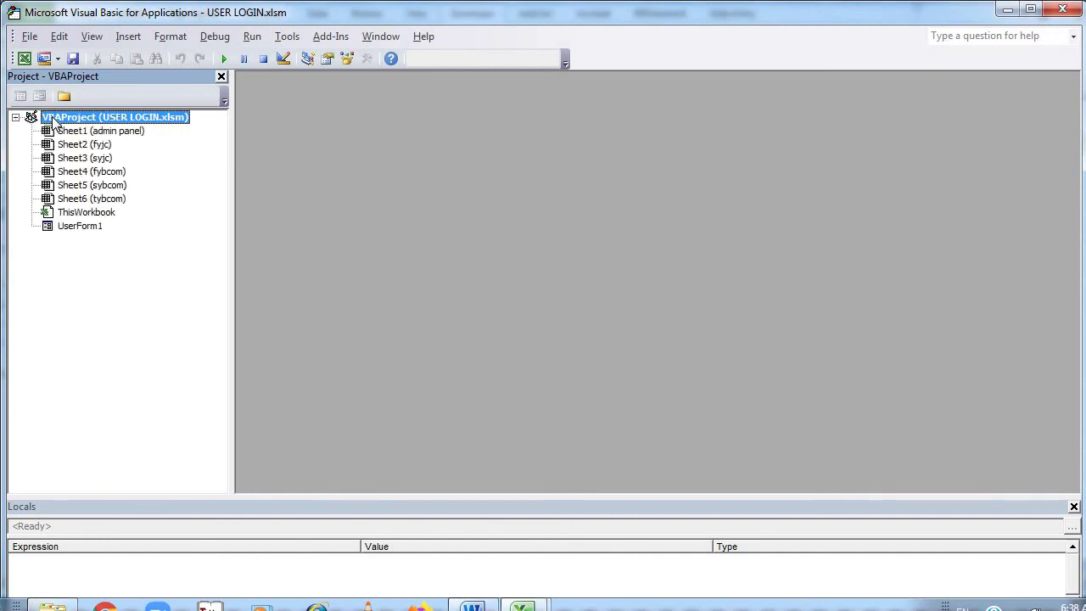
double_click(53, 121)
click(16, 117)
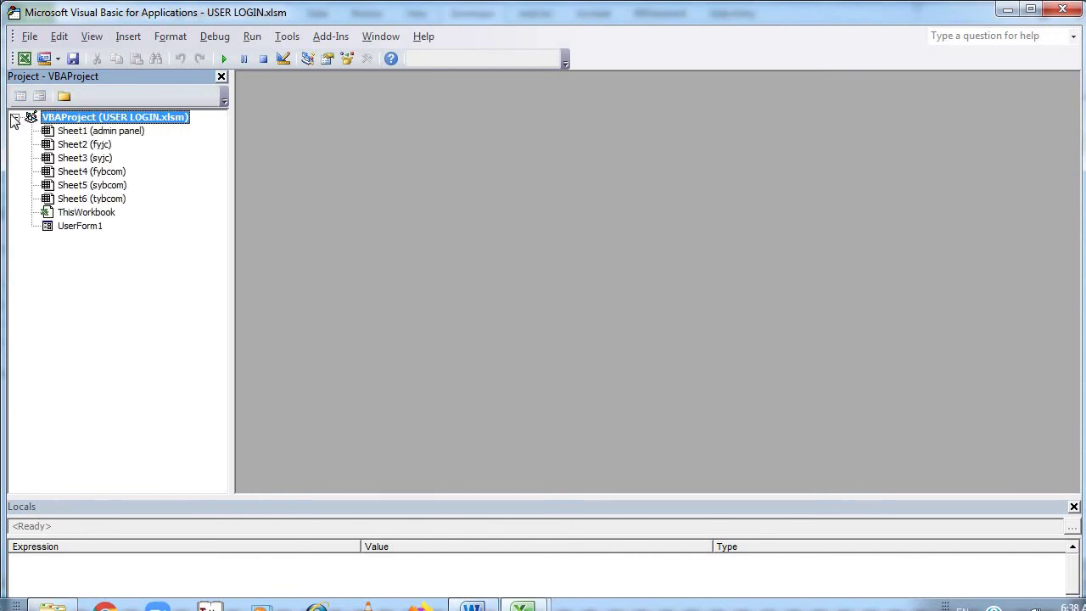
double_click(54, 121)
double_click(54, 122)
double_click(53, 121)
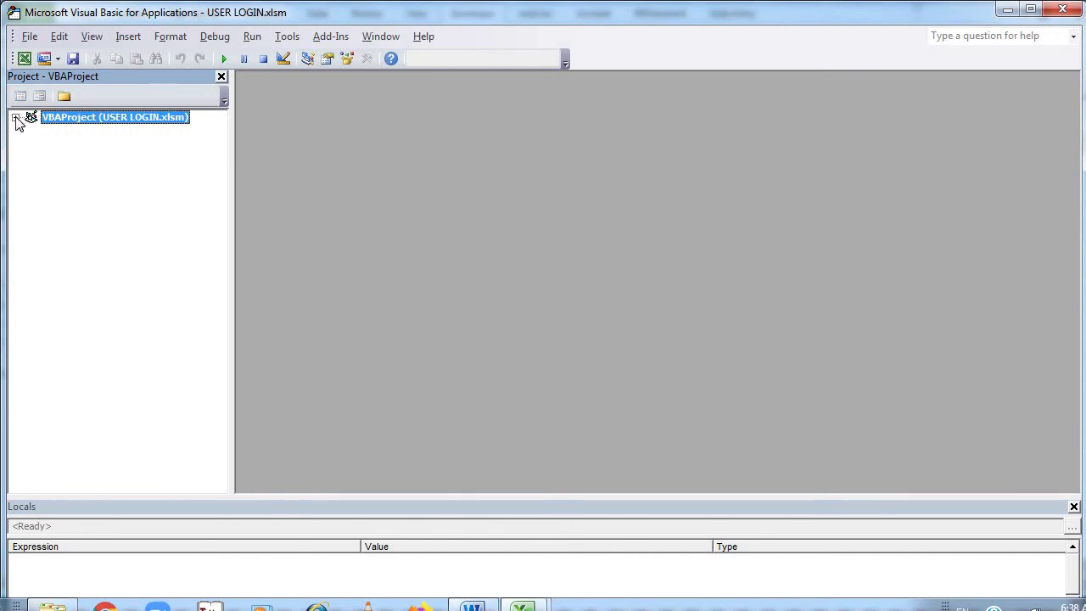
click(15, 117)
right_click(60, 119)
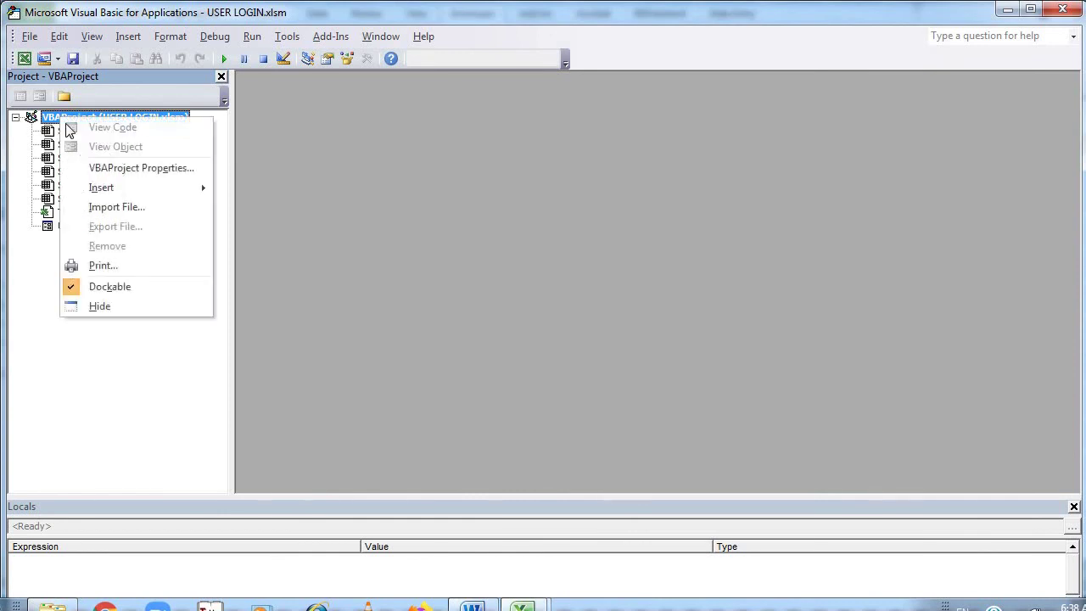
click(97, 168)
click(429, 118)
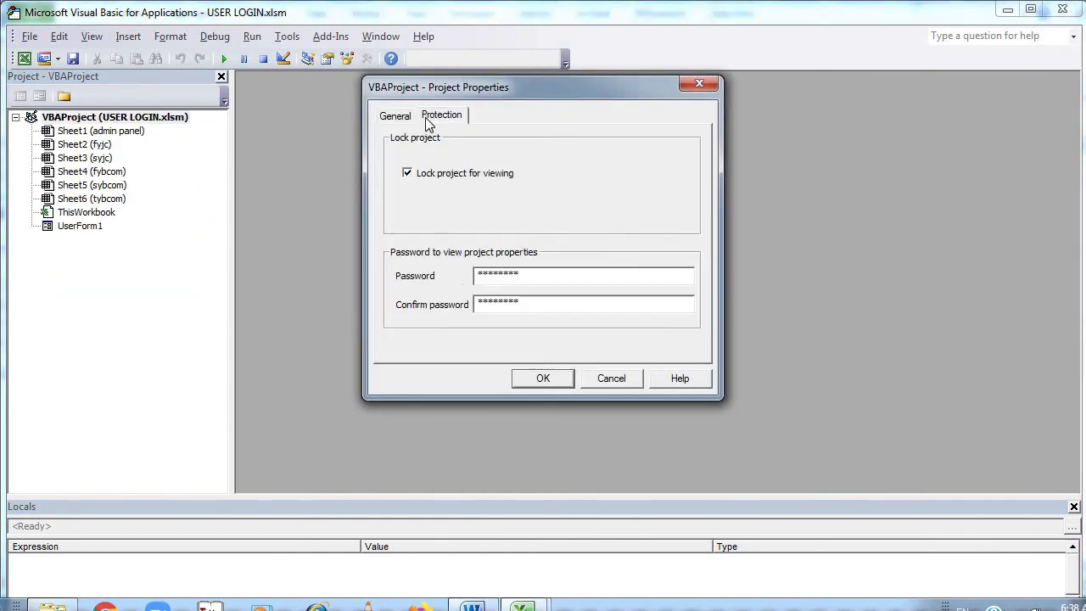
click(533, 377)
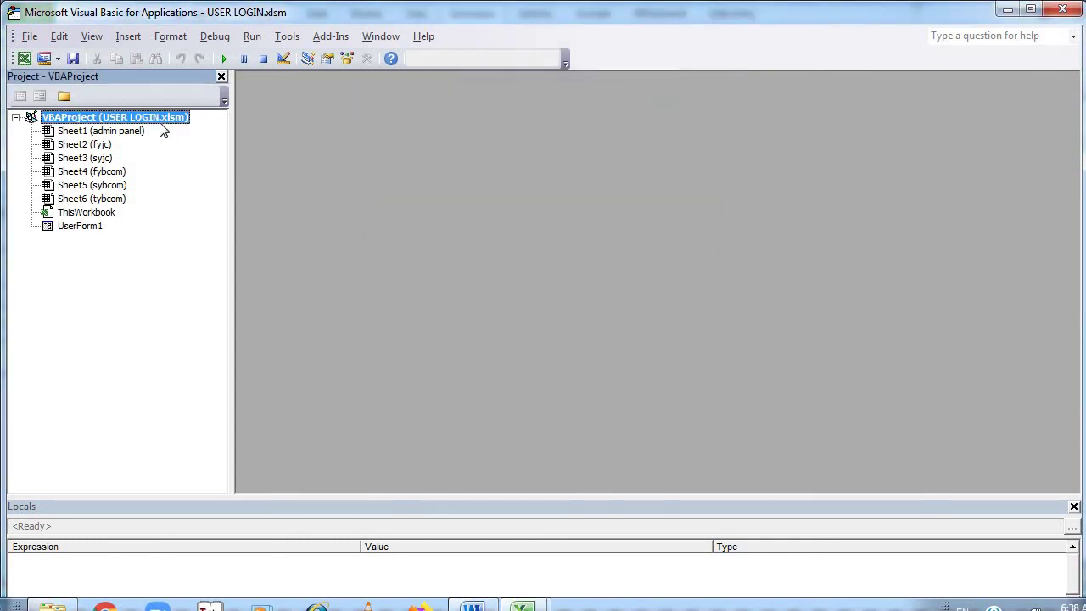
Collapse the project tree, return to Excel with Alt+F11 and close the workbook
double_click(161, 123)
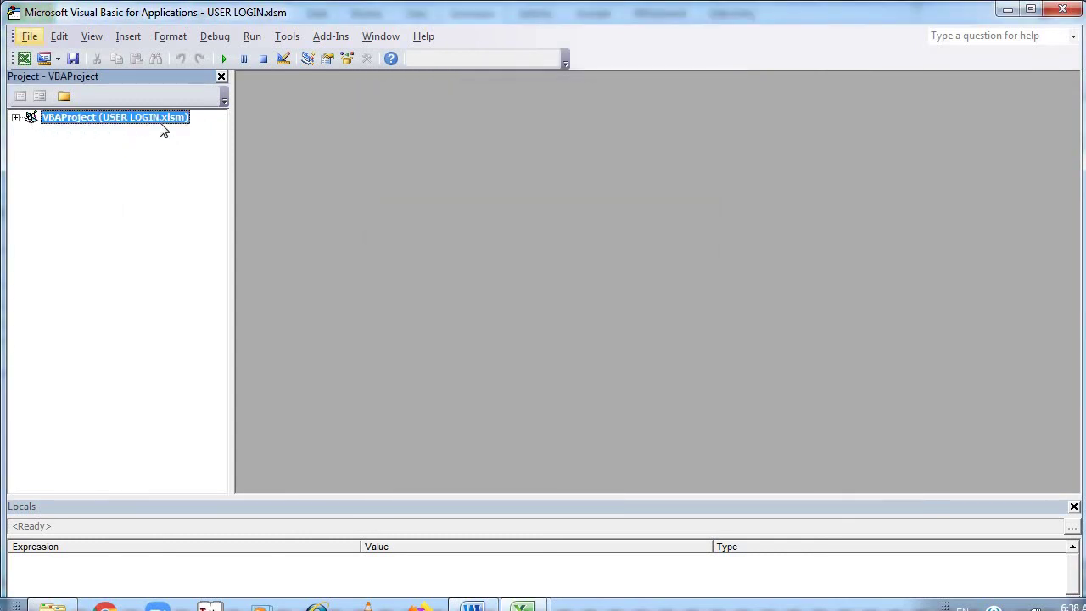
key(alt+F11)
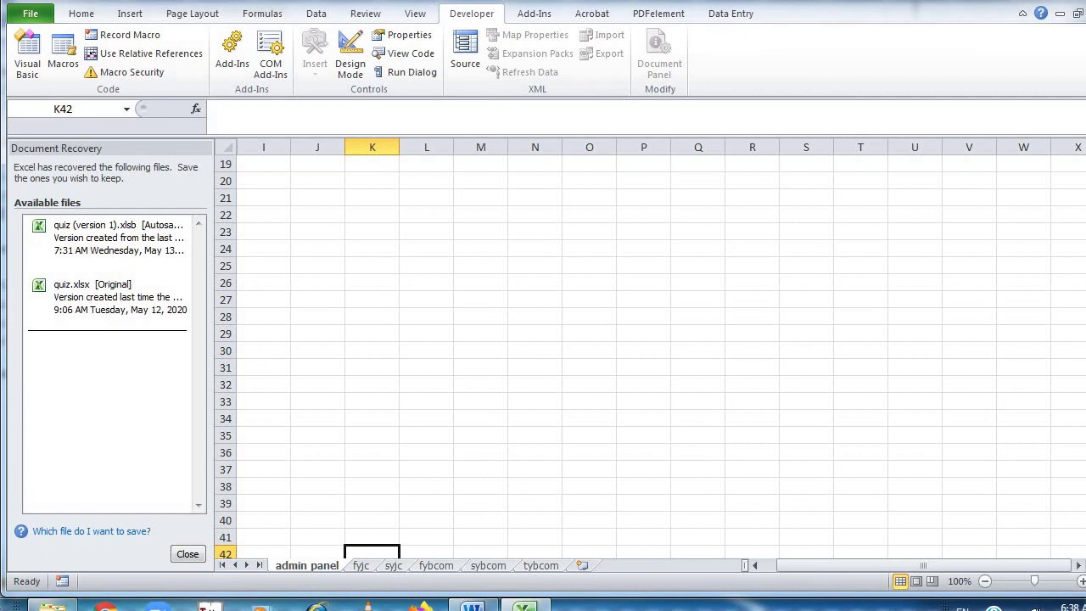
key(ctrl+w)
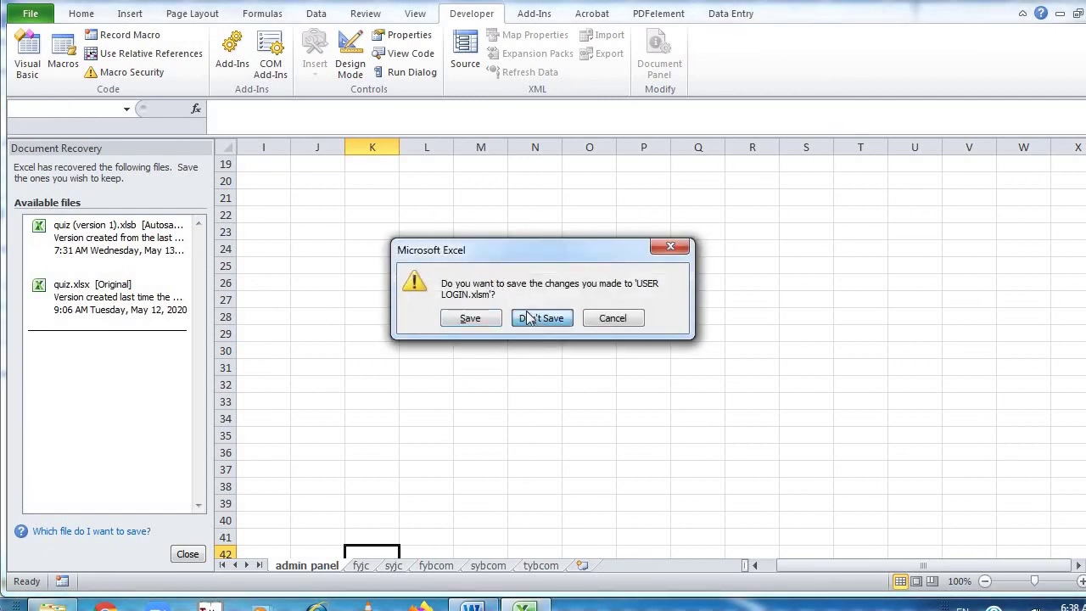
Discard changes, dismiss the recovery prompt, and reopen USER LOGIN from Explorer
click(529, 317)
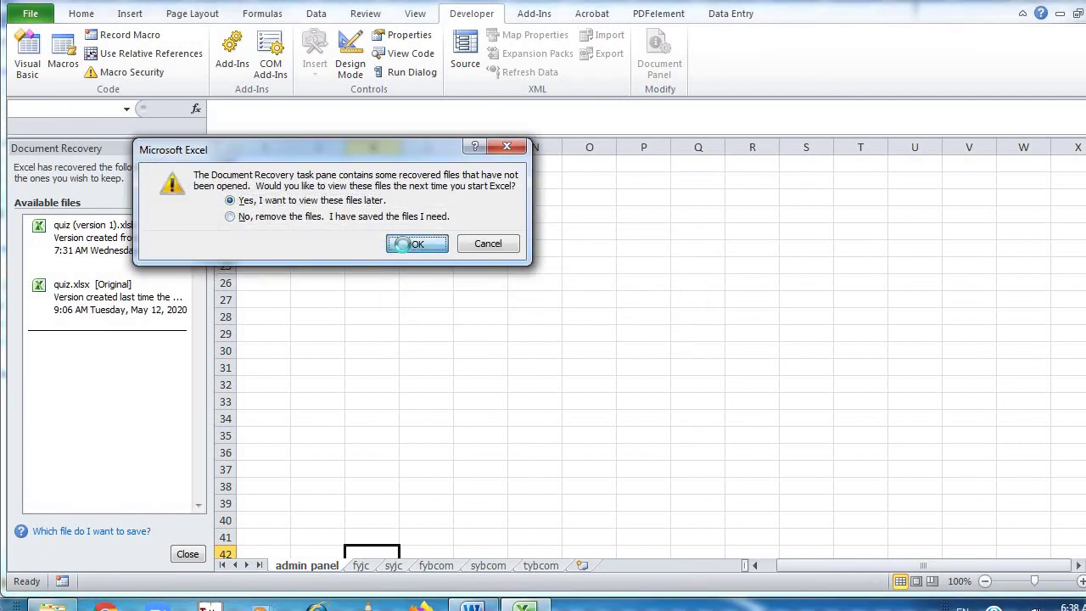
click(404, 244)
double_click(127, 217)
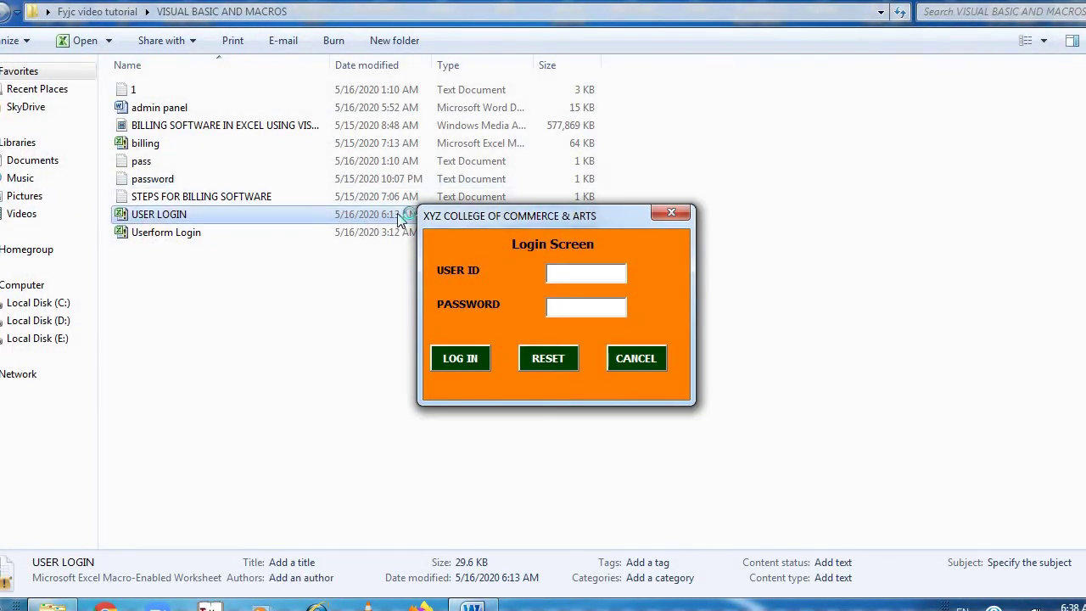
Sign in on the Login Screen with a teacher's user ID and password, dismissing the welcome
text(tk)
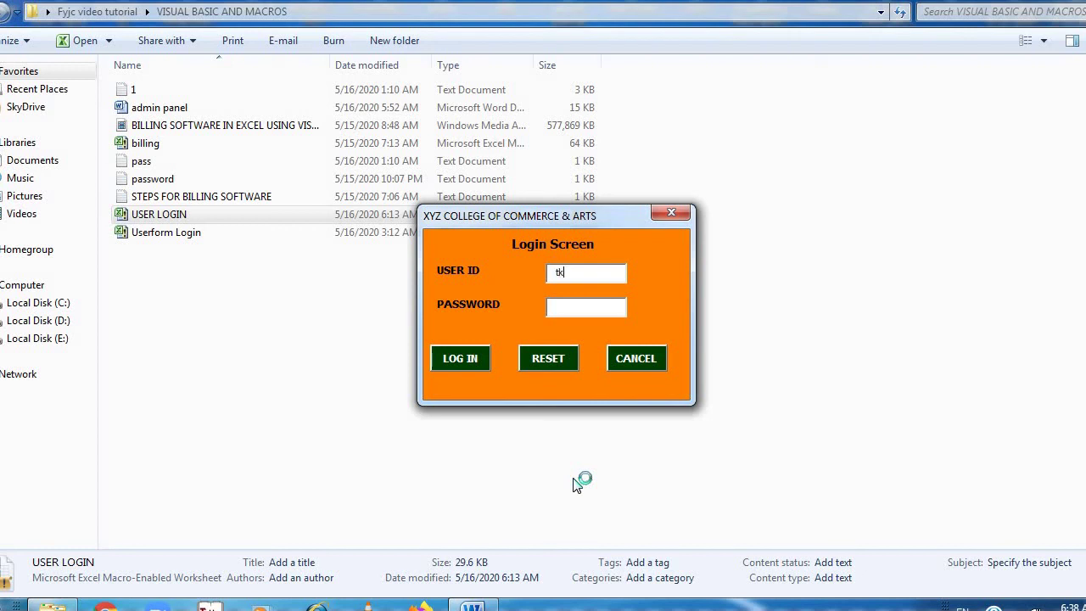
text(101)
key(Tab)
text(*)
text(*)
key(BackSpace)
key(BackSpace)
text(*****)
text(***)
click(448, 362)
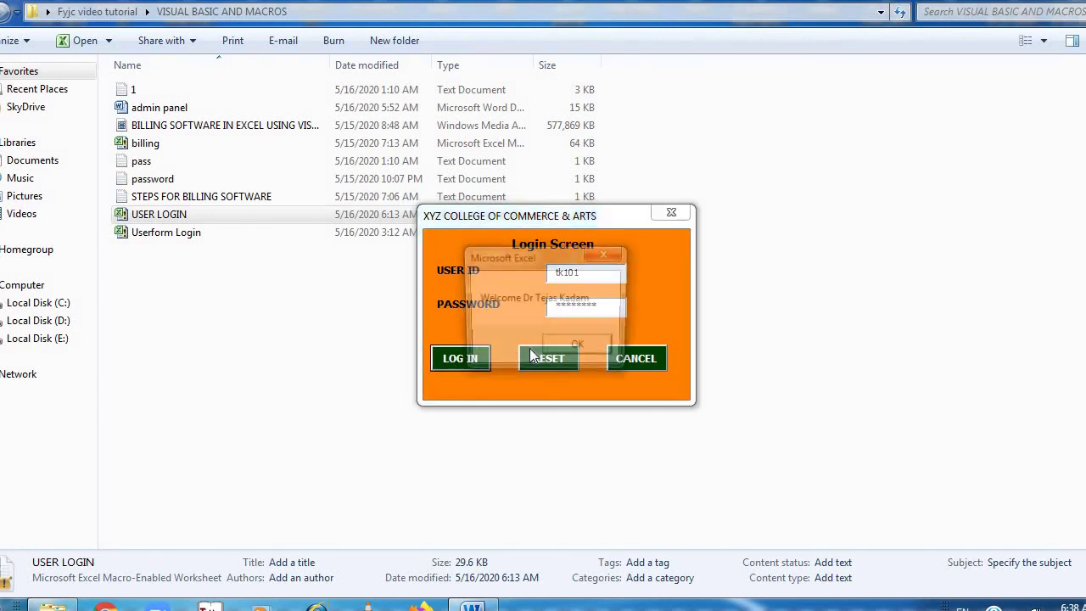
click(556, 356)
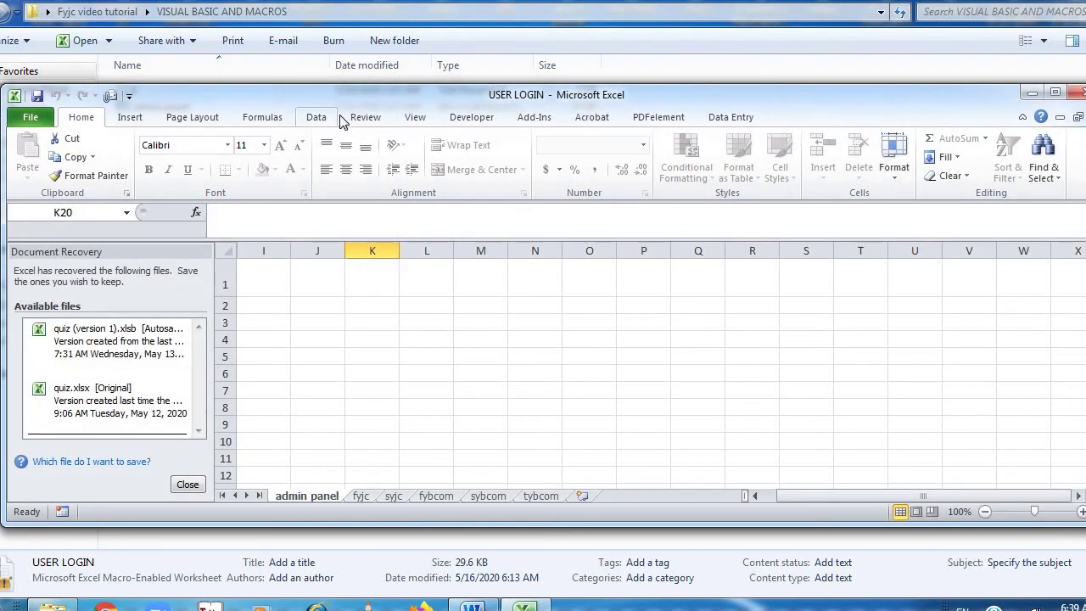
Open the VBA editor from the Developer tab and unlock VBAProject with its password
click(472, 118)
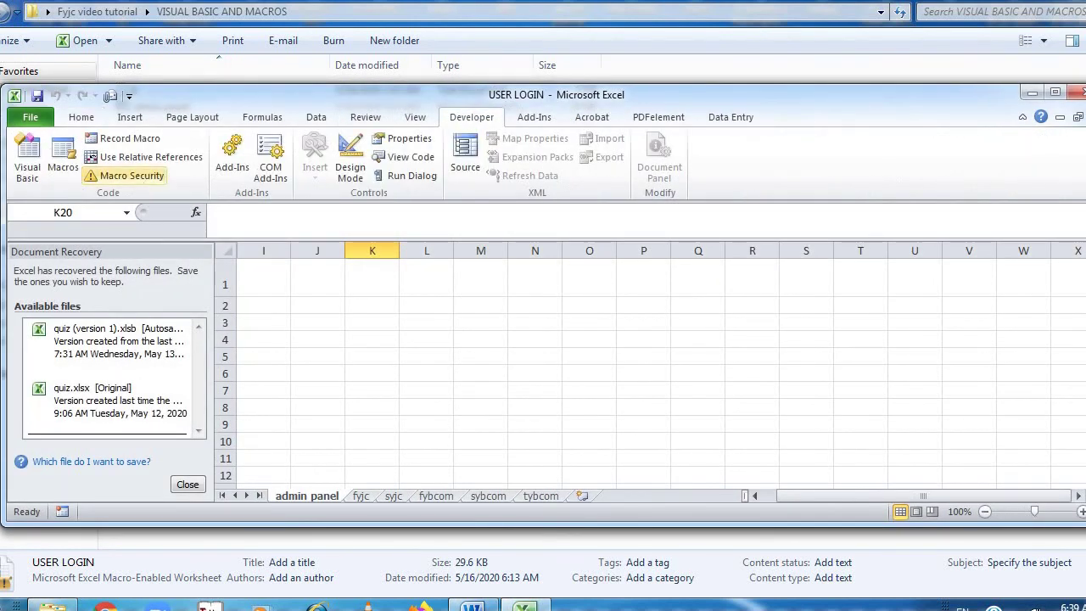
click(20, 161)
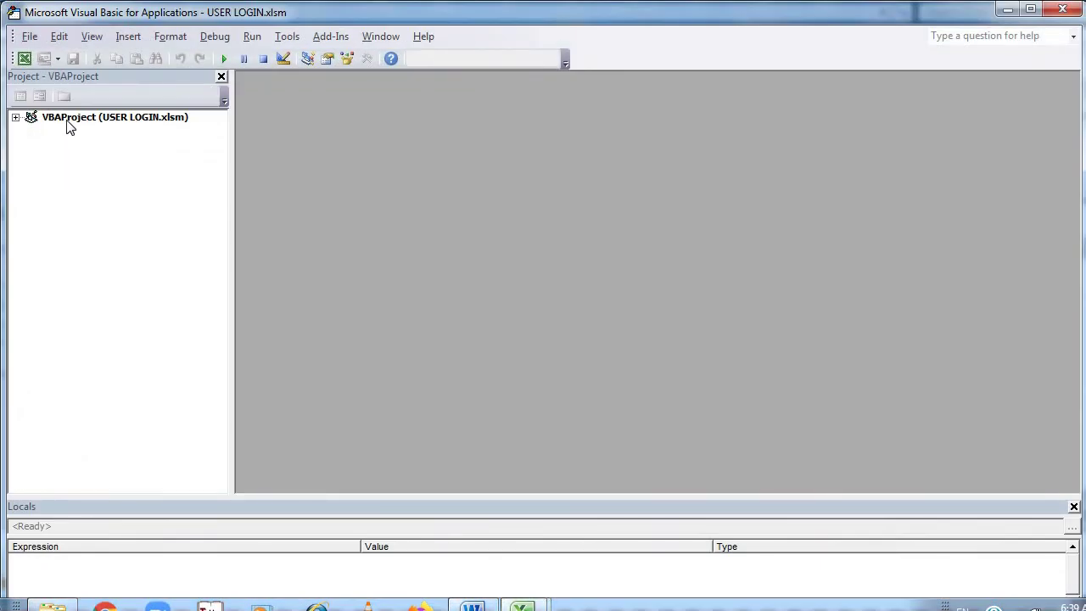
double_click(68, 118)
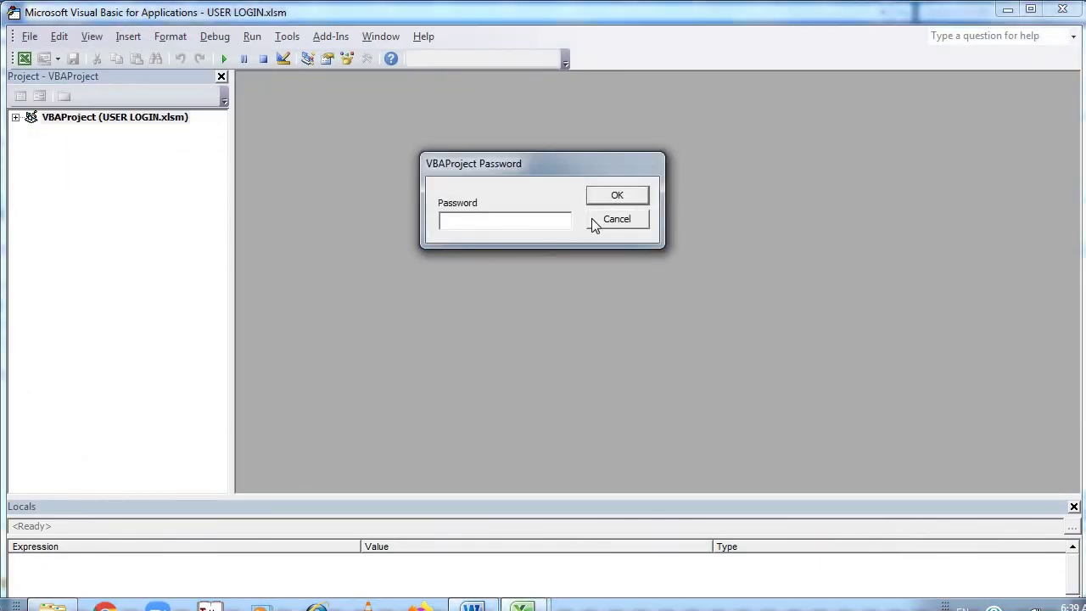
key(Return)
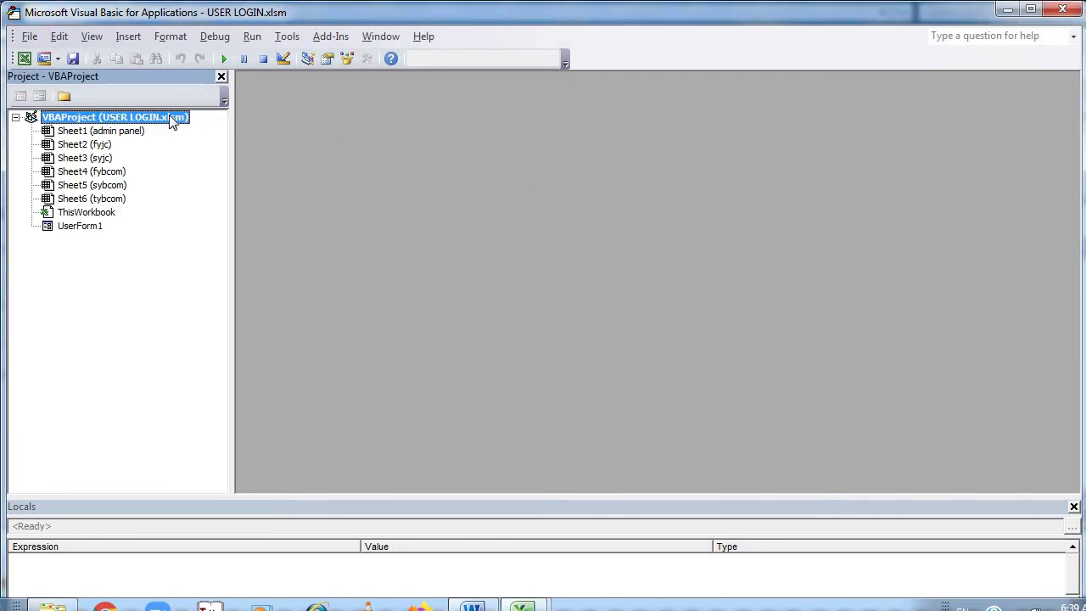
Turn on Lock project for viewing in the project's Protection properties and close them
right_click(172, 123)
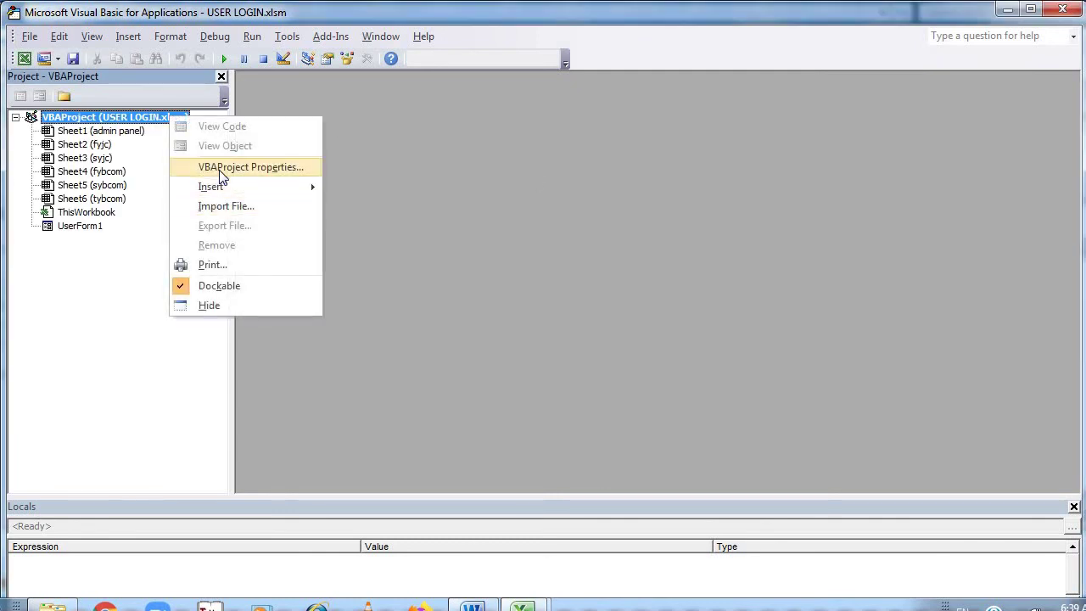
click(219, 169)
click(442, 116)
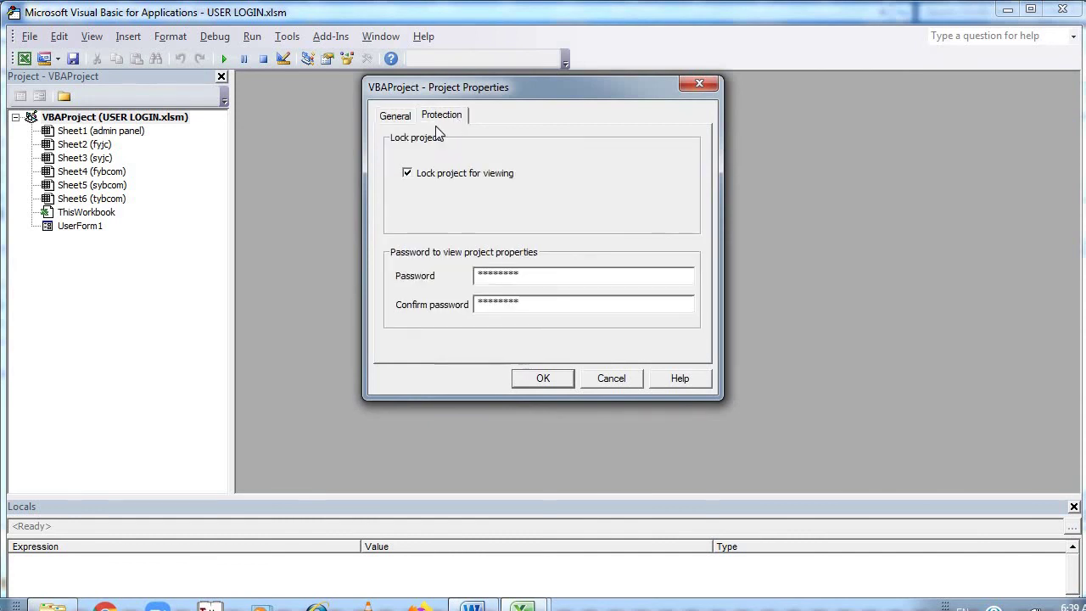
click(408, 173)
click(696, 89)
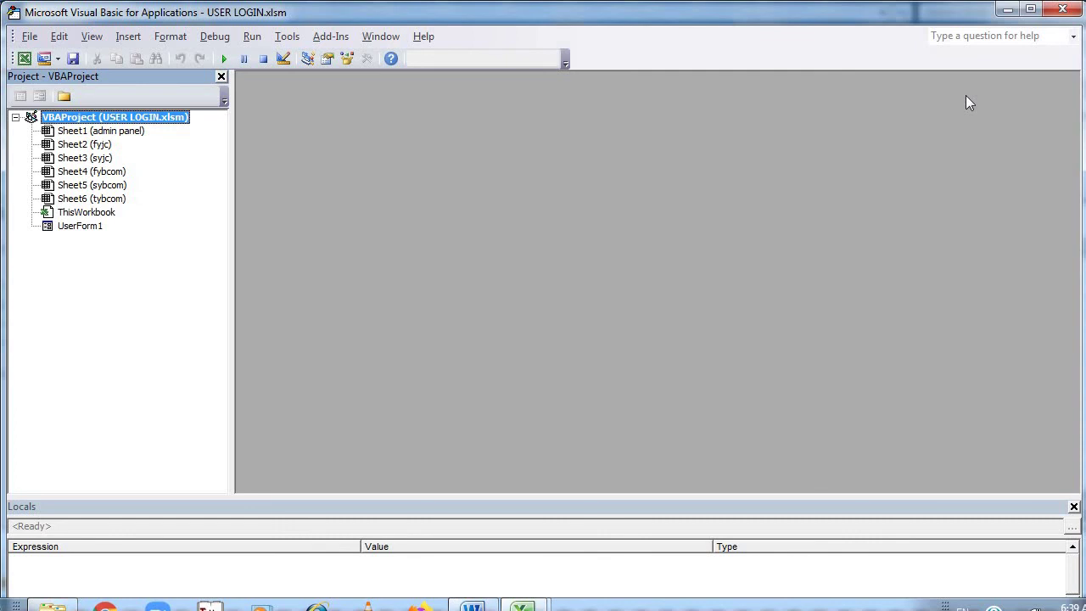
Inspect the UserForm1 login form design with its Toolbox, then close the designer and VBA editor
double_click(84, 226)
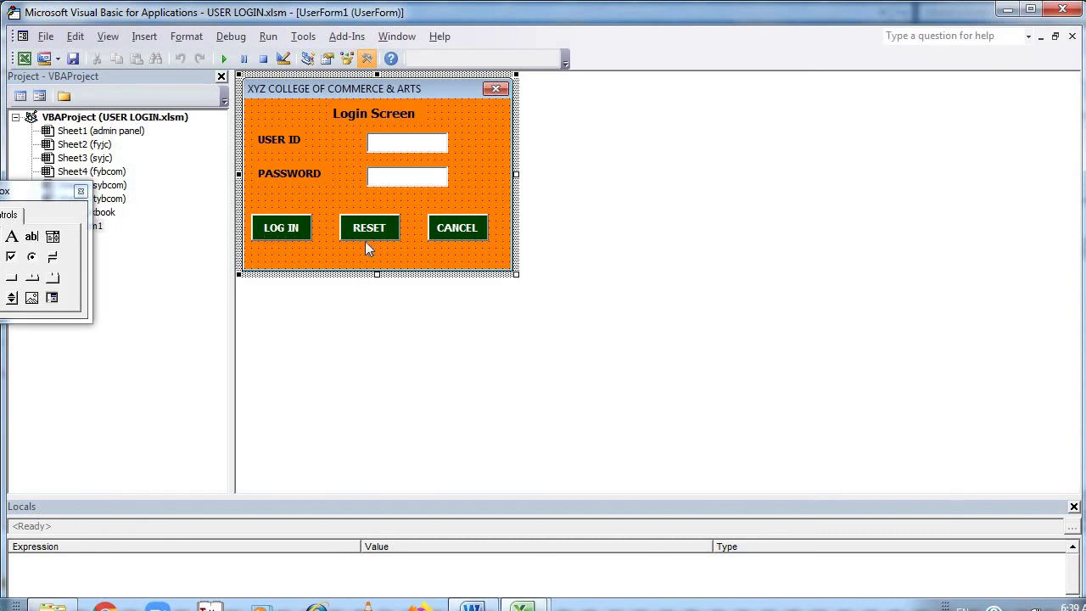
drag(10, 194, 100, 287)
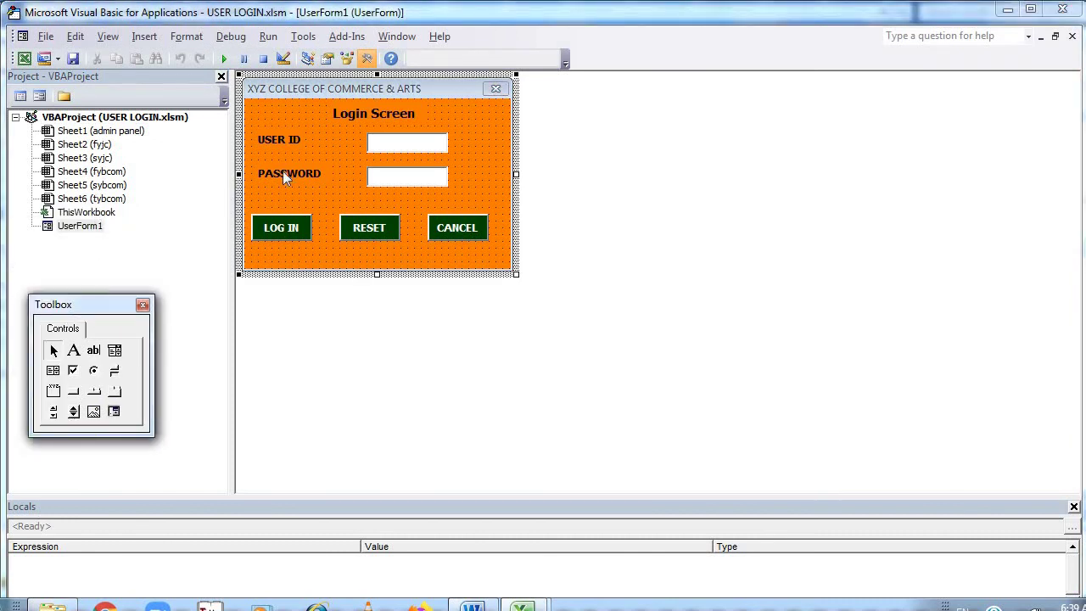
click(496, 96)
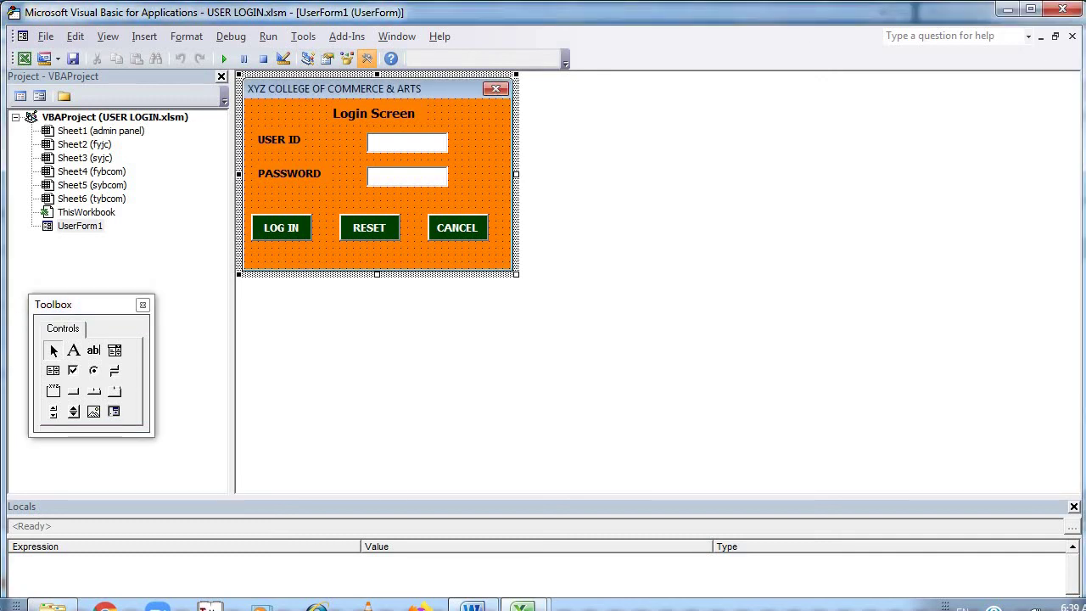
click(1072, 36)
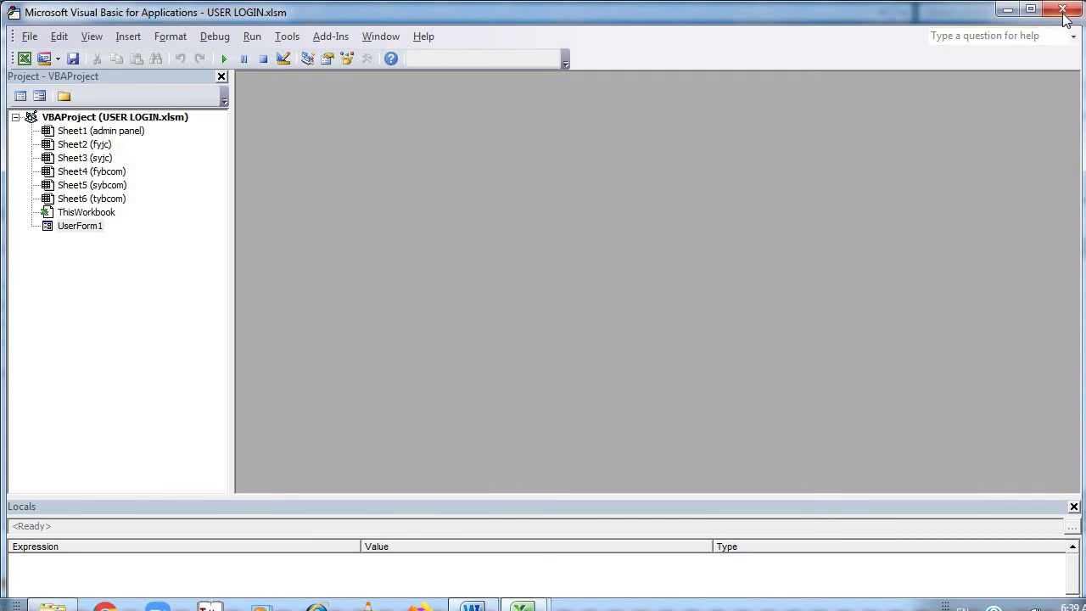
click(1063, 10)
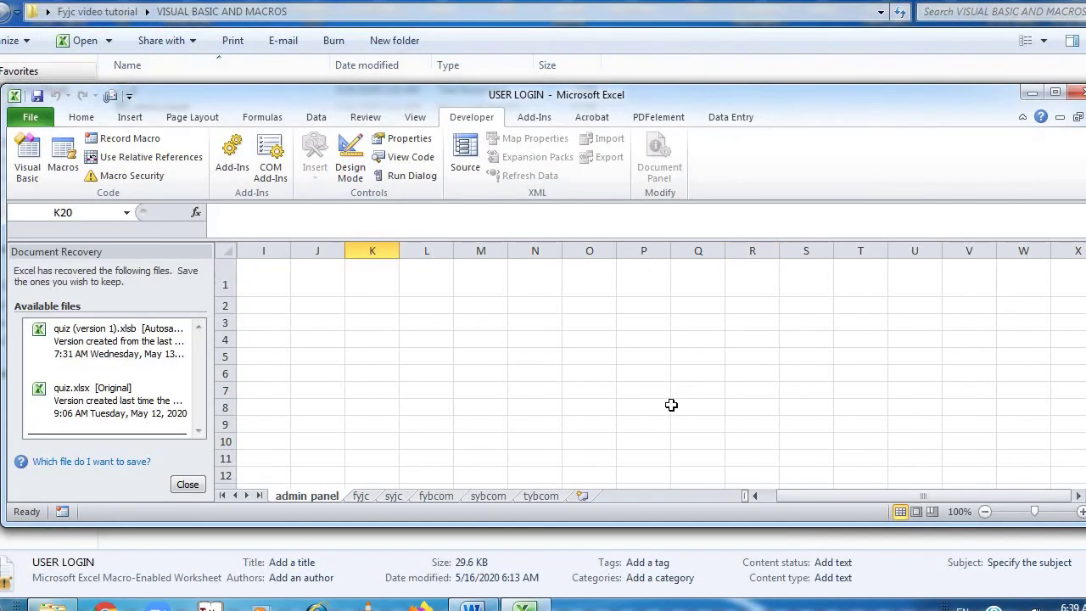